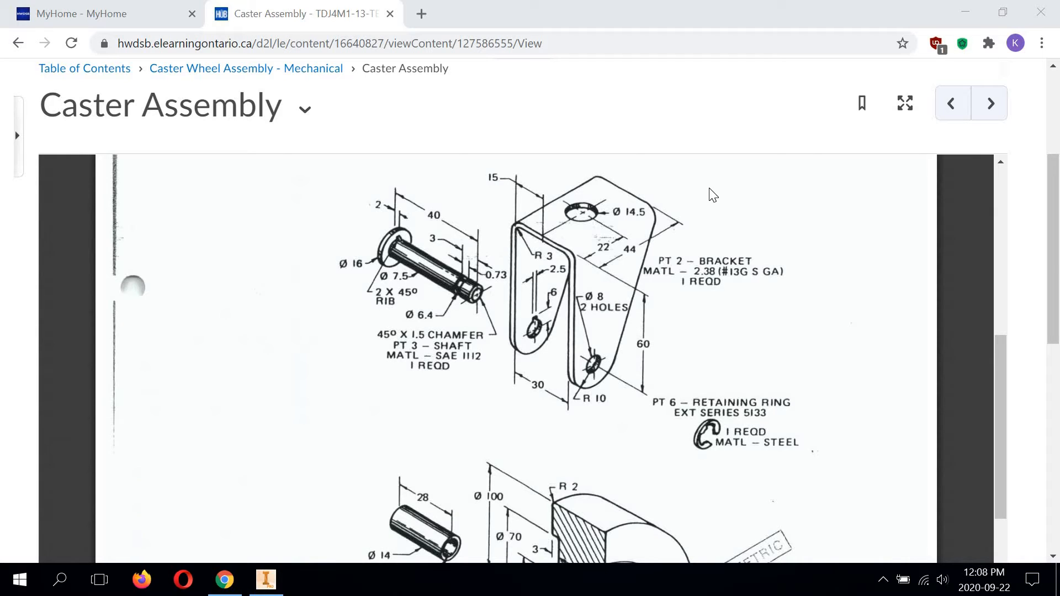
Step: Switch to Autodesk Inventor and create a new metric part from the Standard (mm).ipt template
click(267, 580)
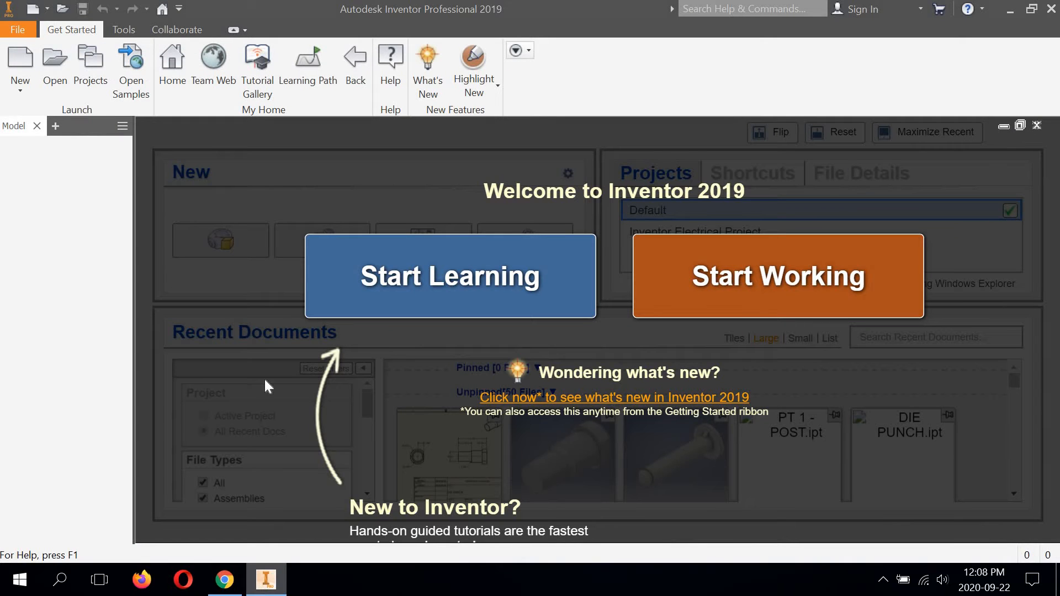
click(18, 91)
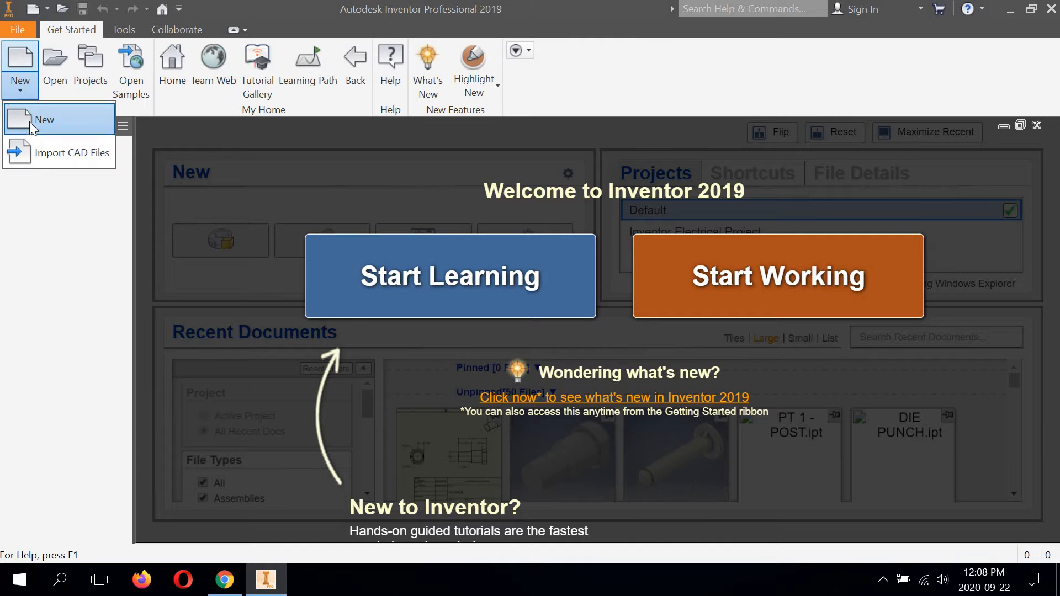
click(31, 121)
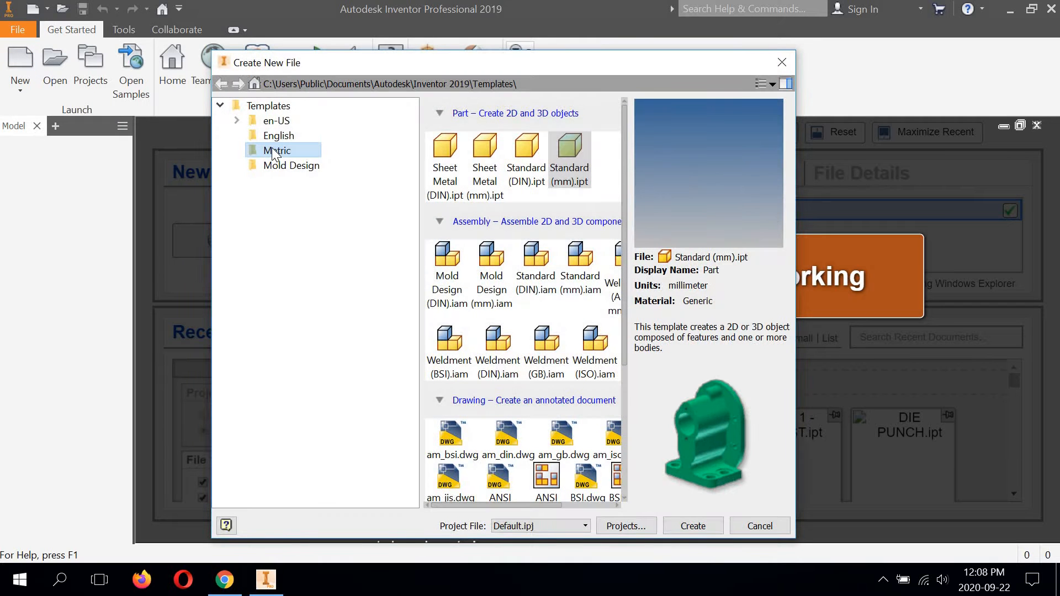
click(574, 154)
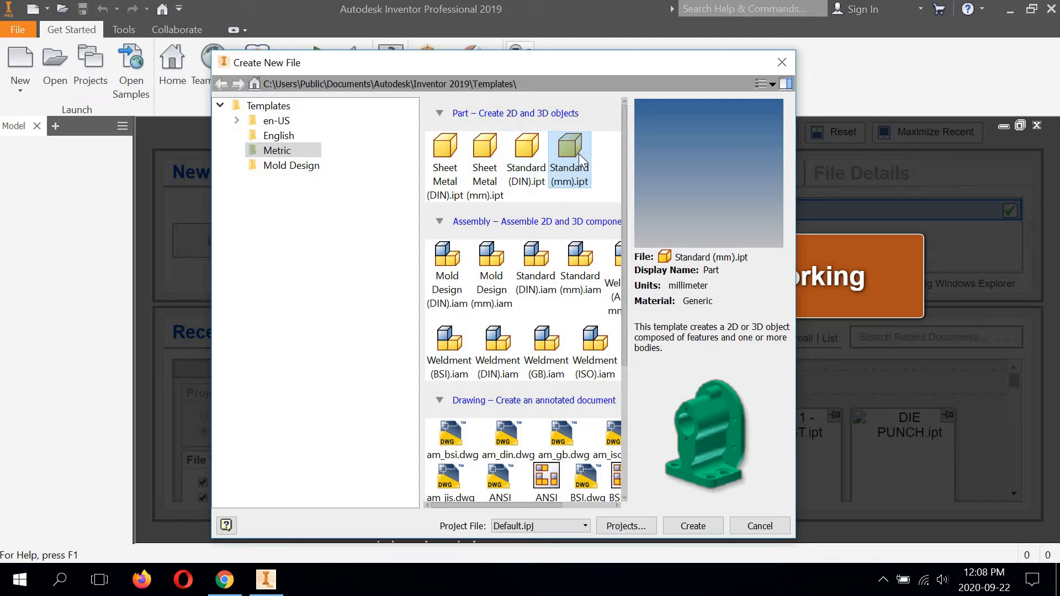
click(690, 525)
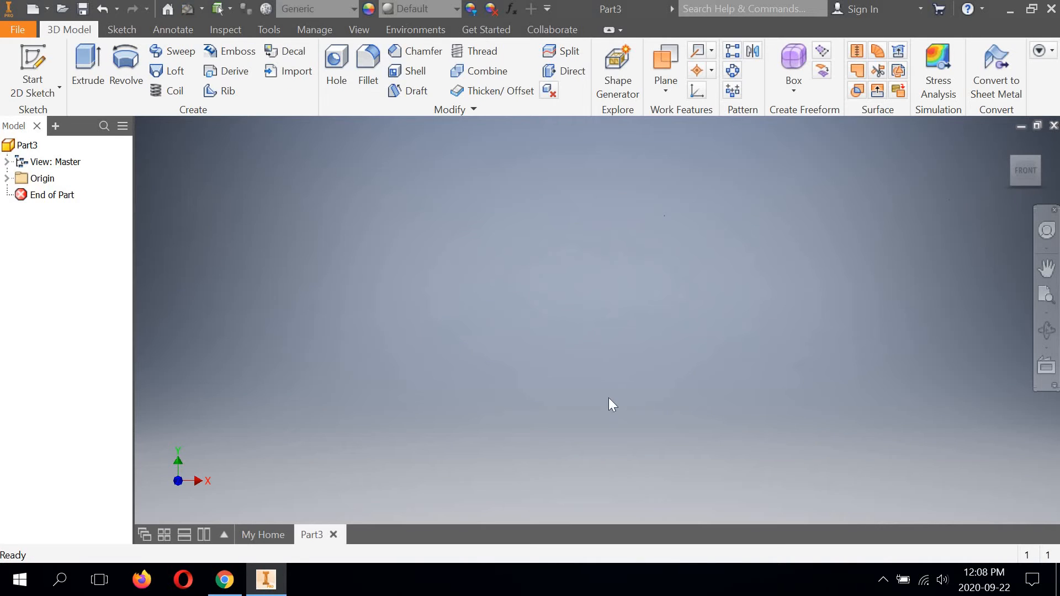
Step: Start a new 2D sketch on the XY plane
click(32, 91)
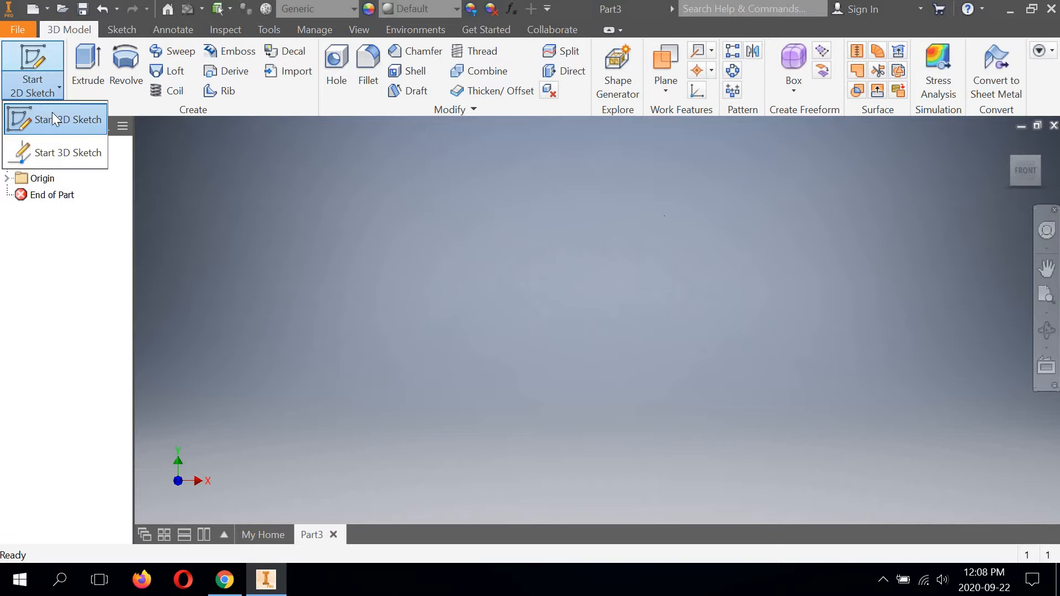
click(52, 113)
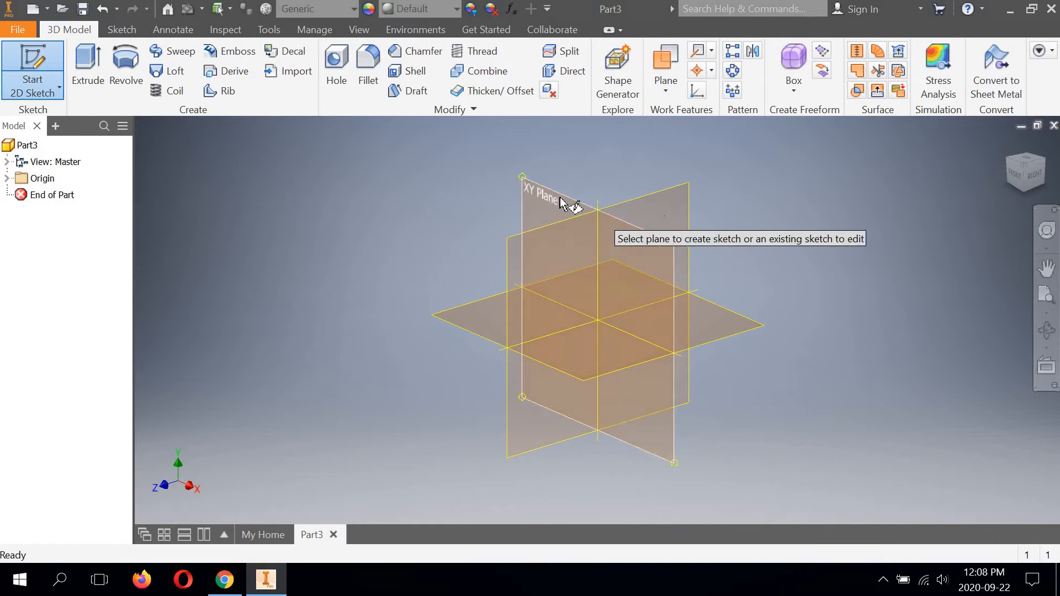
click(560, 197)
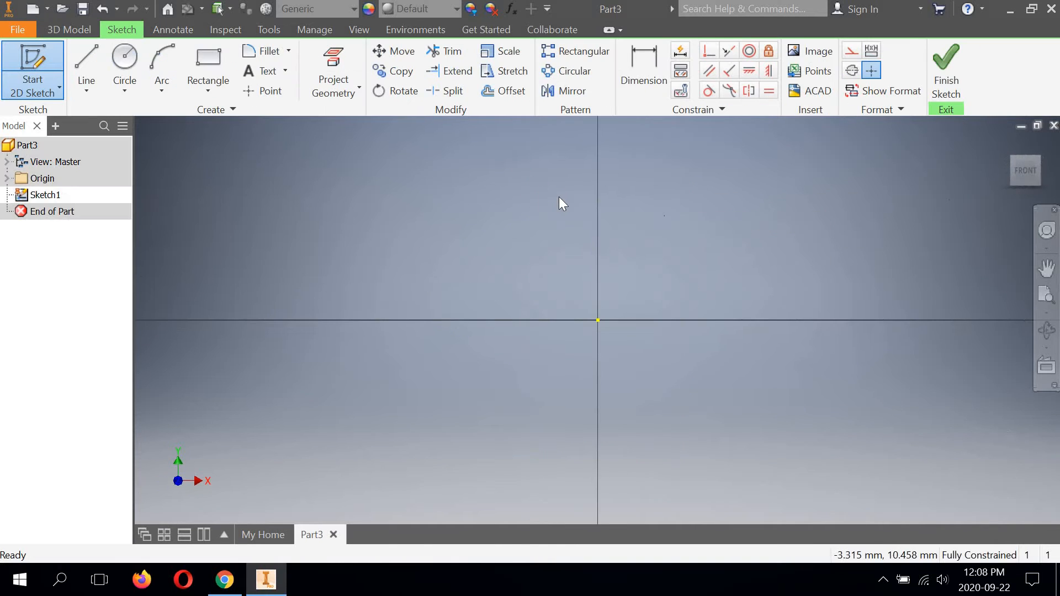
Step: Draw an open three-line inverted-U profile starting at the origin, about 25 mm high and 18 mm wide, with its legs ending level
click(88, 56)
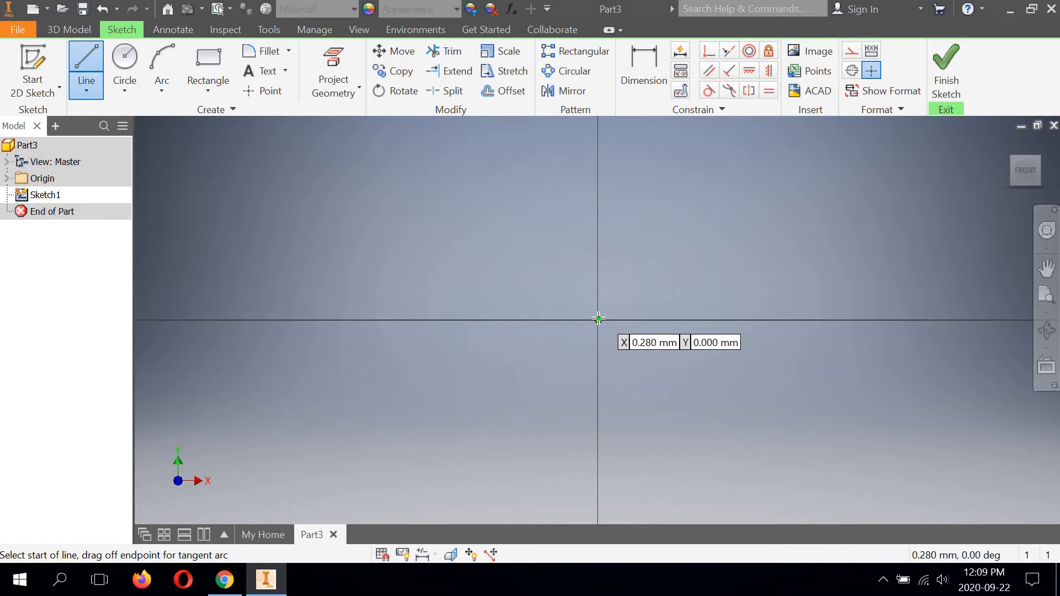
click(599, 319)
middle_drag(606, 198, 413, 353)
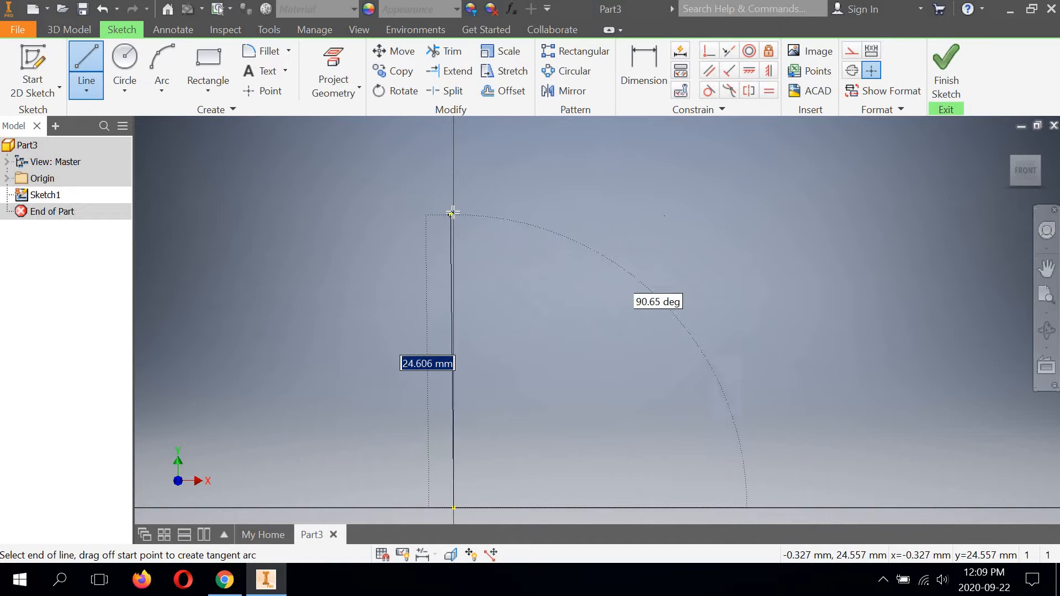
click(454, 211)
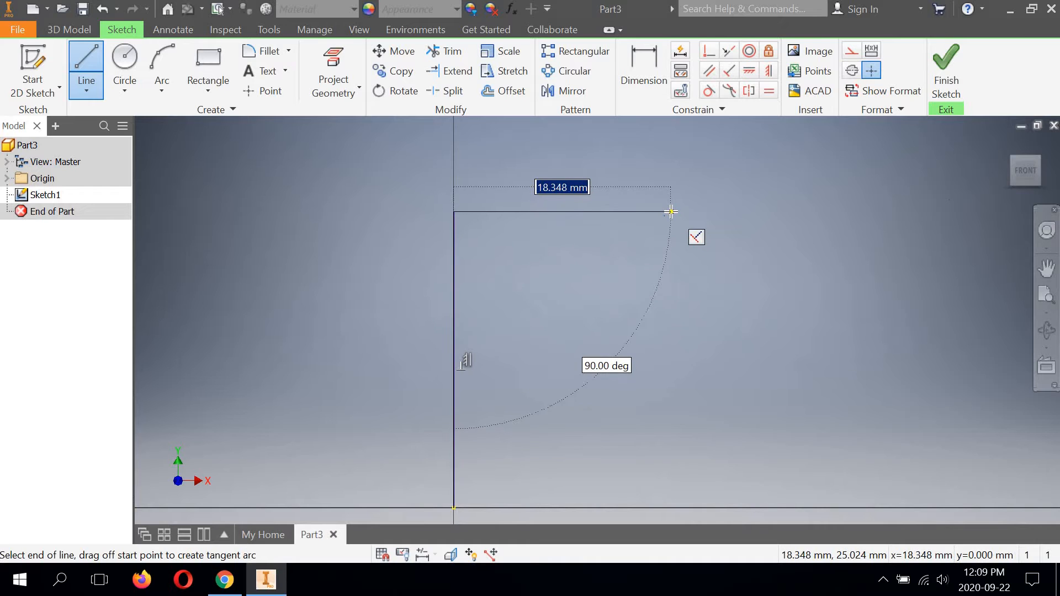
click(671, 211)
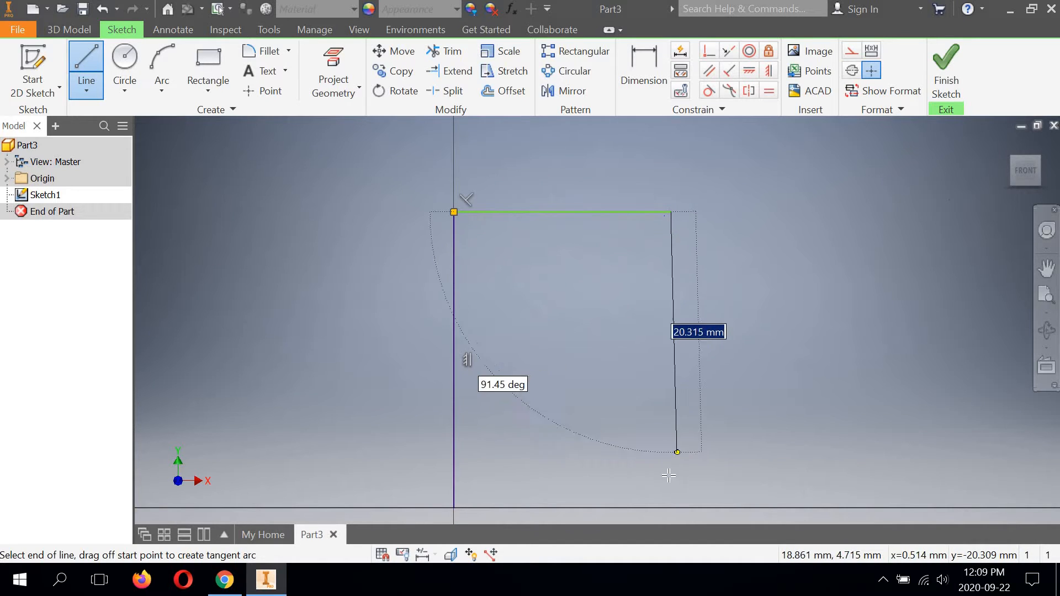
click(671, 508)
right_click(767, 315)
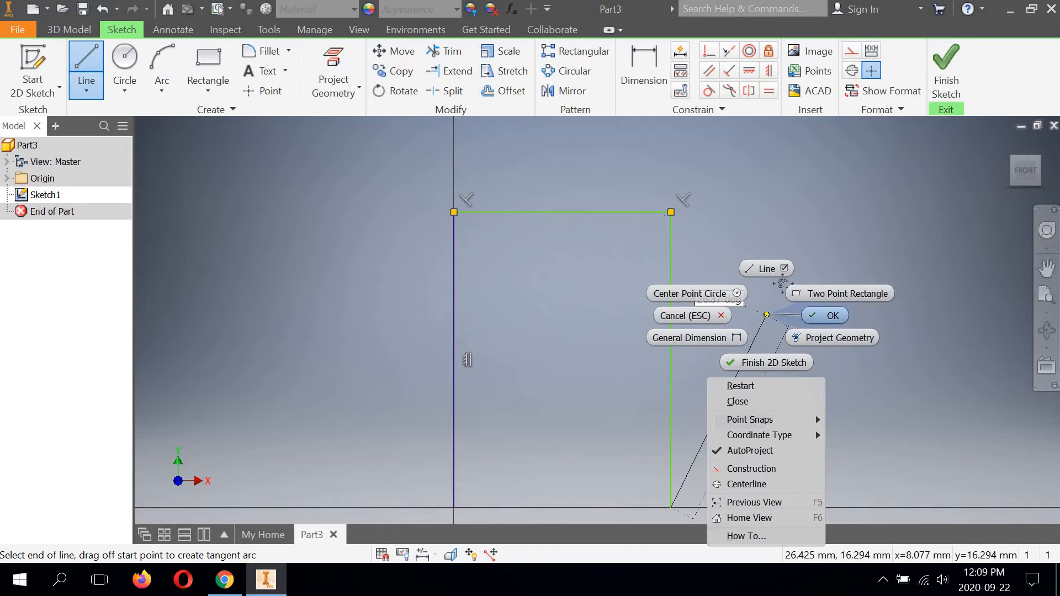
click(825, 315)
middle_drag(789, 309, 786, 229)
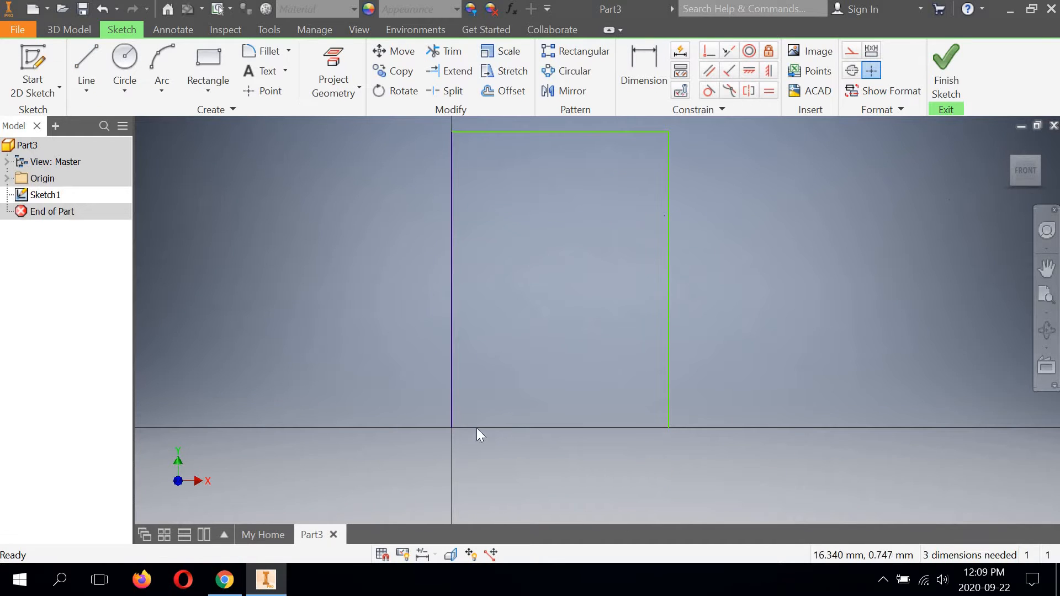
Step: Dimension the distance between the profile's two vertical lines as 30 mm
click(451, 412)
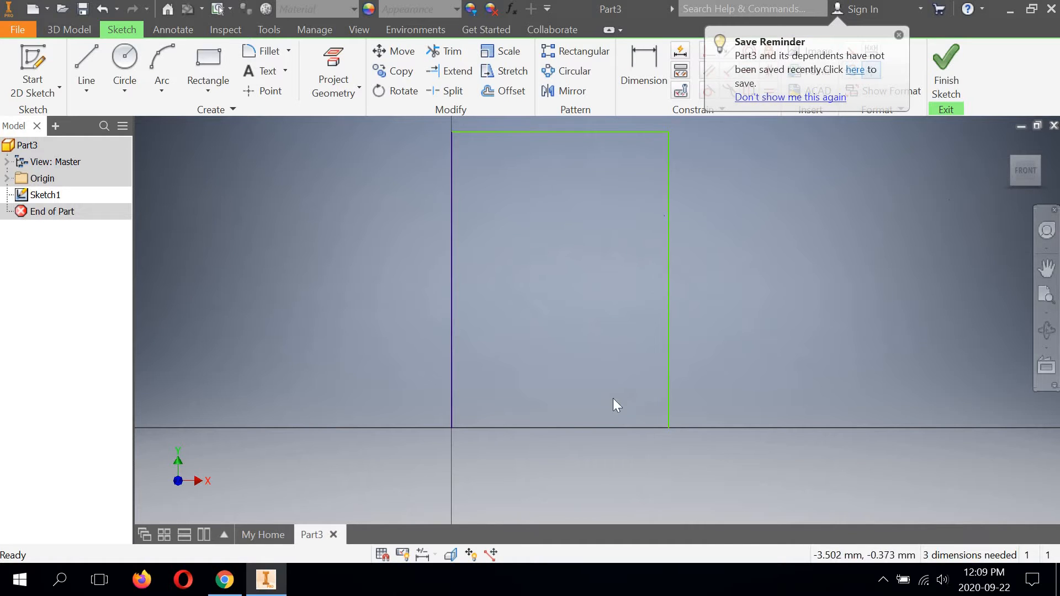
middle_drag(594, 315, 615, 351)
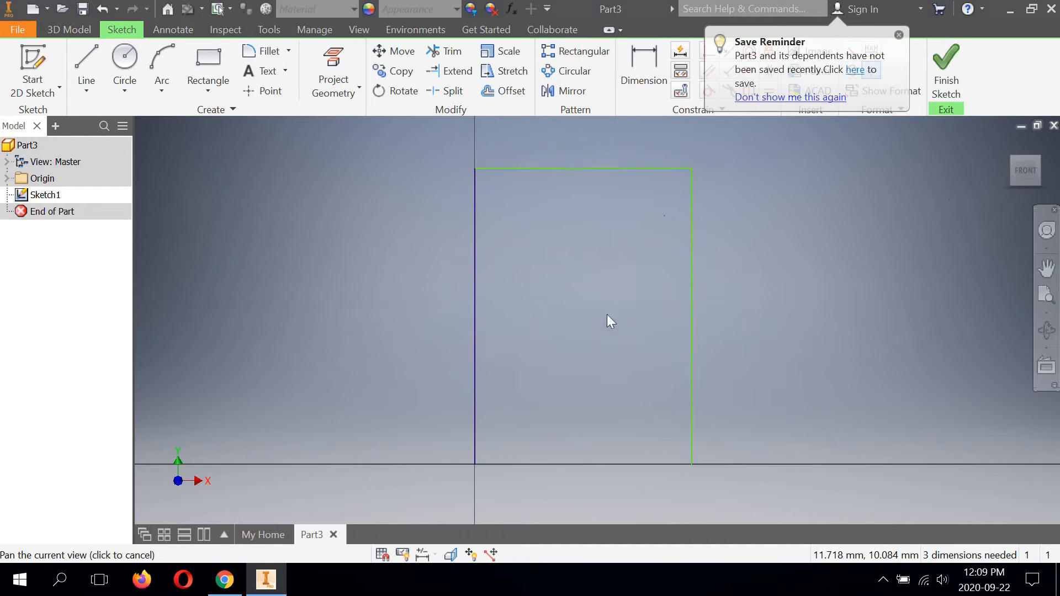
click(643, 58)
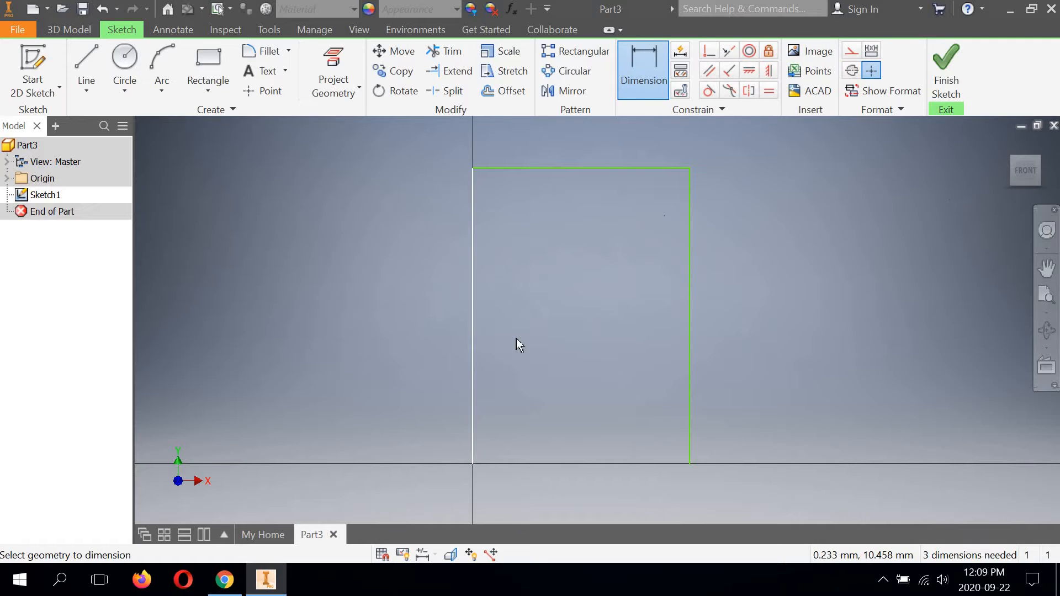
click(473, 343)
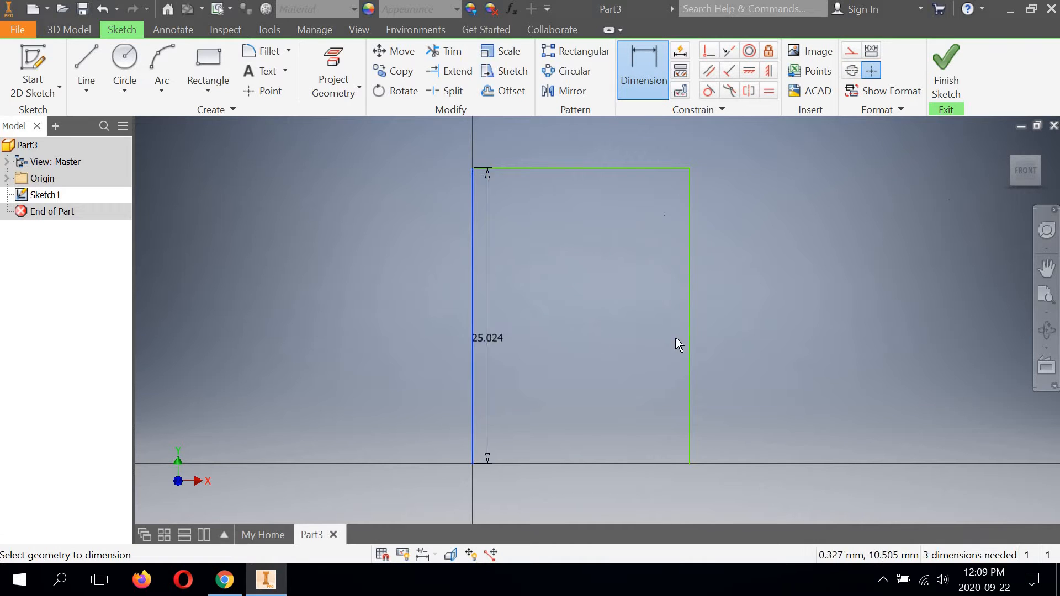
click(594, 459)
click(579, 410)
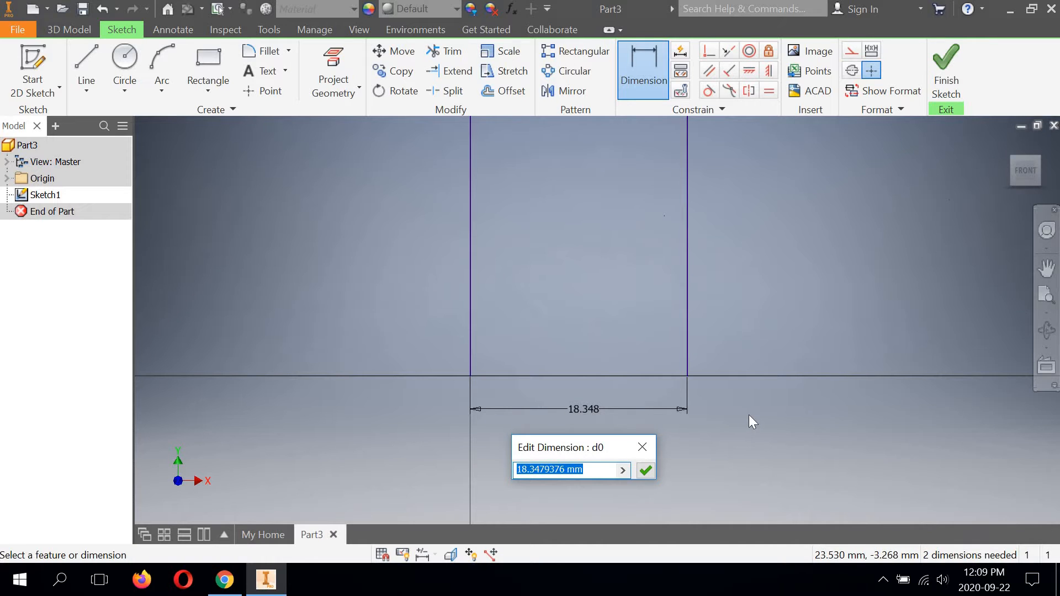
text(30)
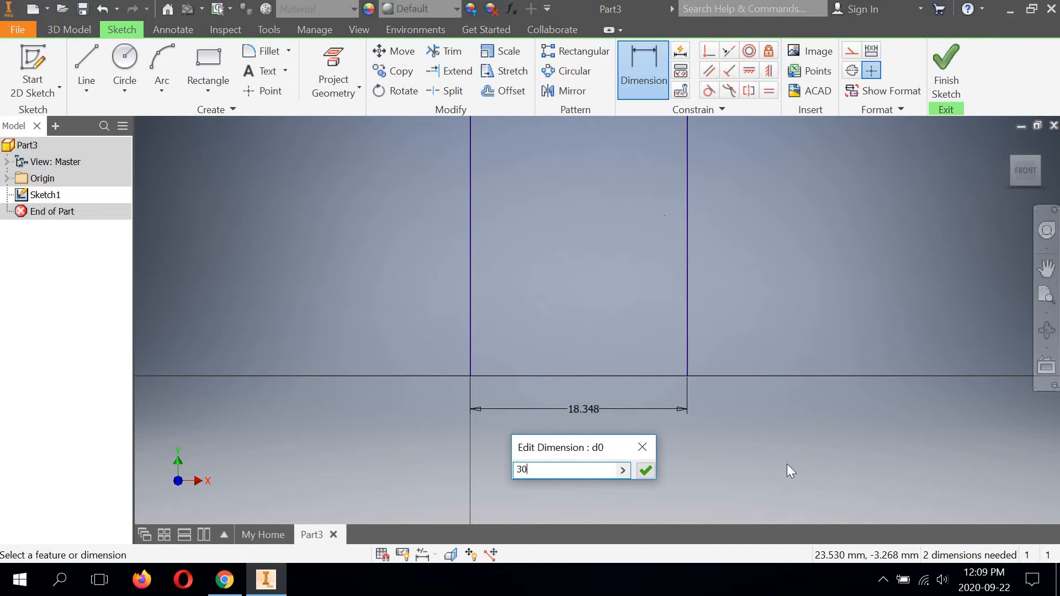
click(645, 470)
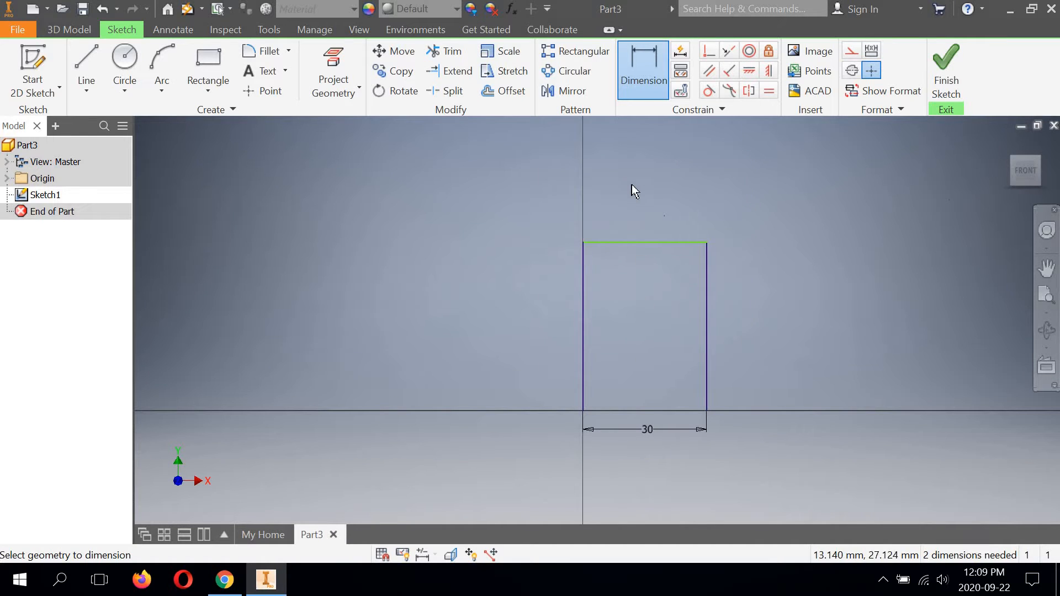
Step: Dimension the left vertical line's height with the expression 60+10-2.38
click(583, 316)
click(532, 318)
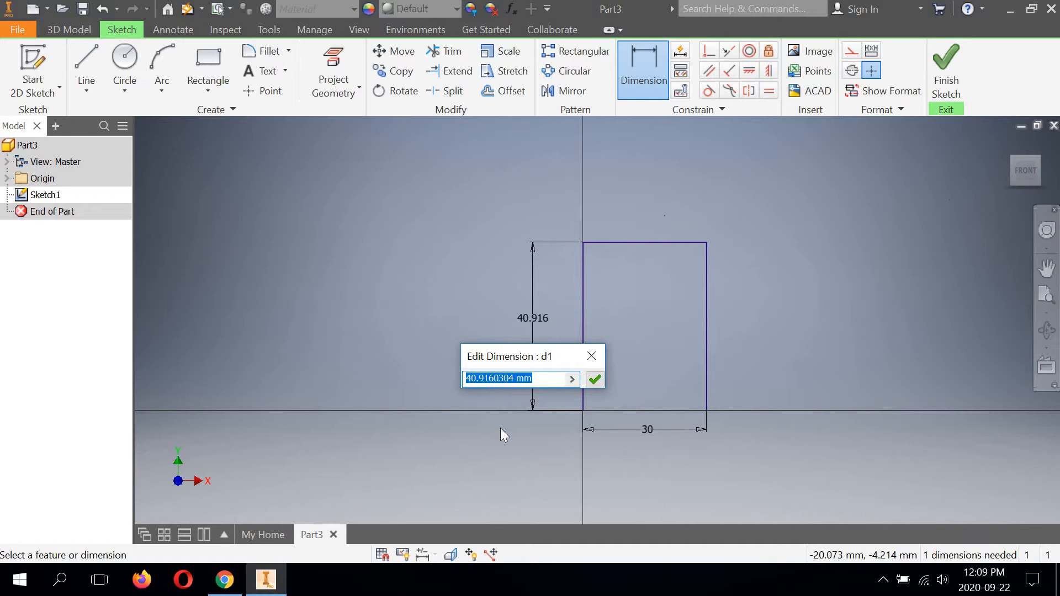
text(60)
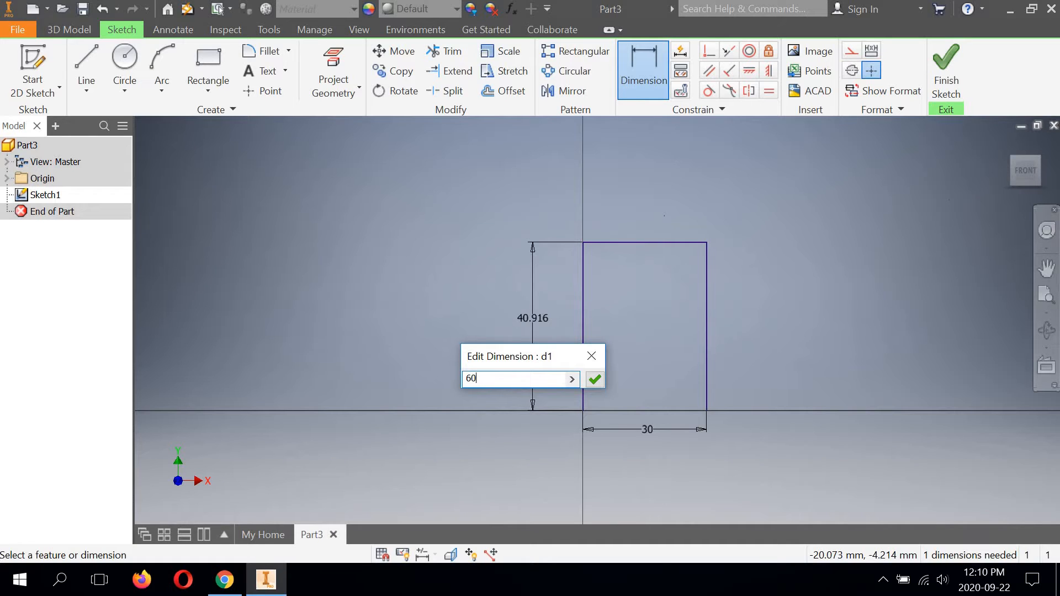
text(+10)
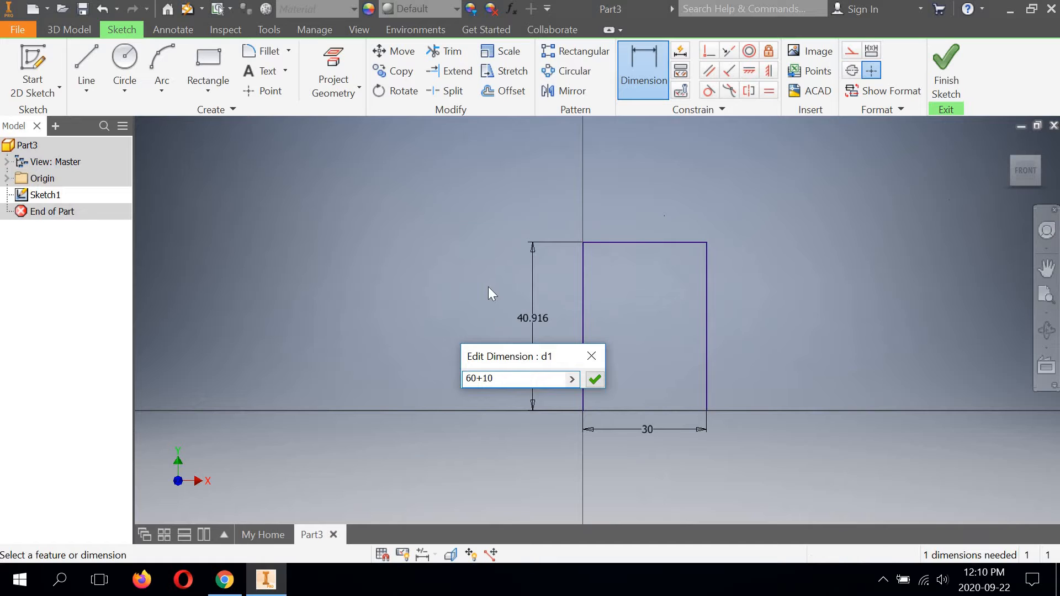
text(-)
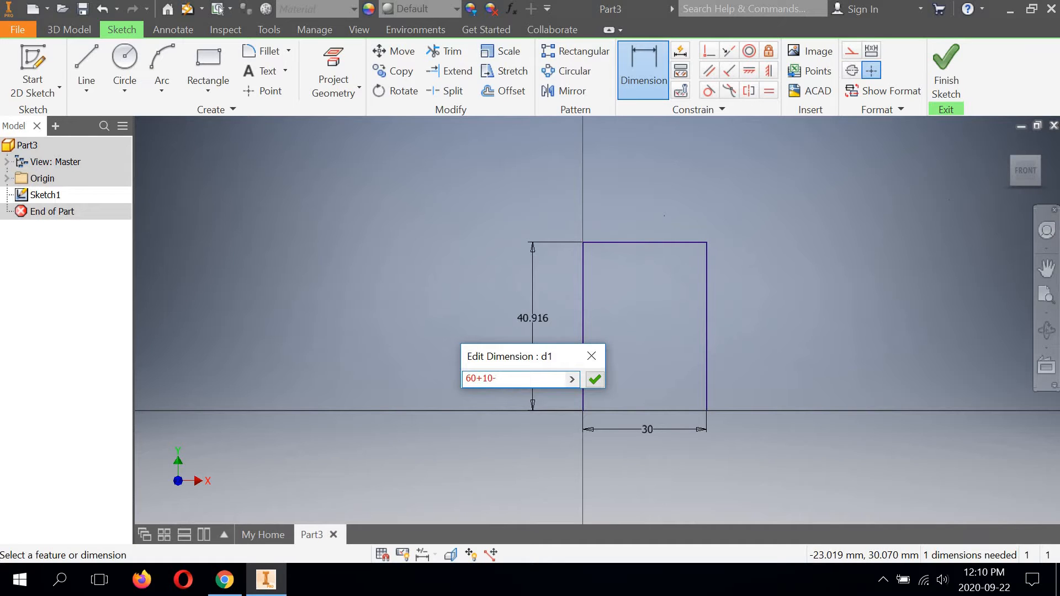
text(2.38)
click(595, 380)
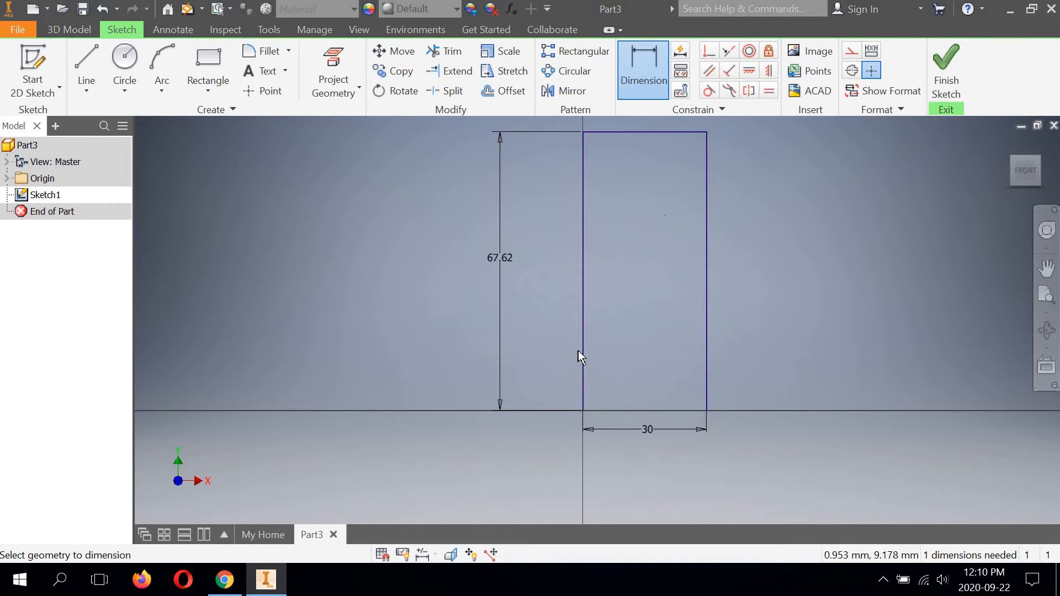
Step: Fillet the profile's upper-right corner with a 3 mm radius
middle_drag(525, 335, 507, 361)
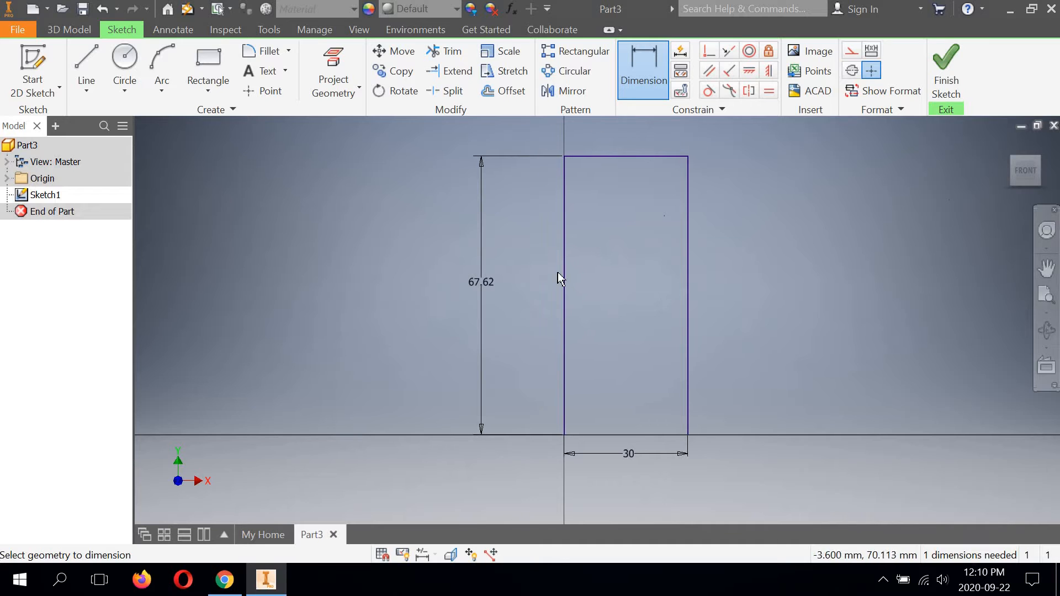
middle_drag(615, 200, 550, 212)
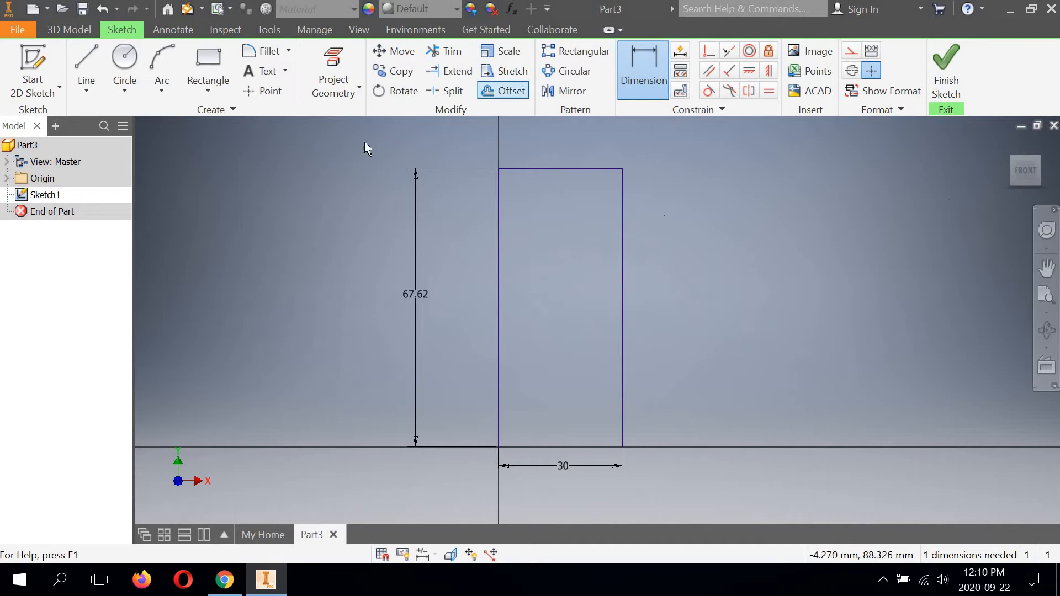
click(265, 52)
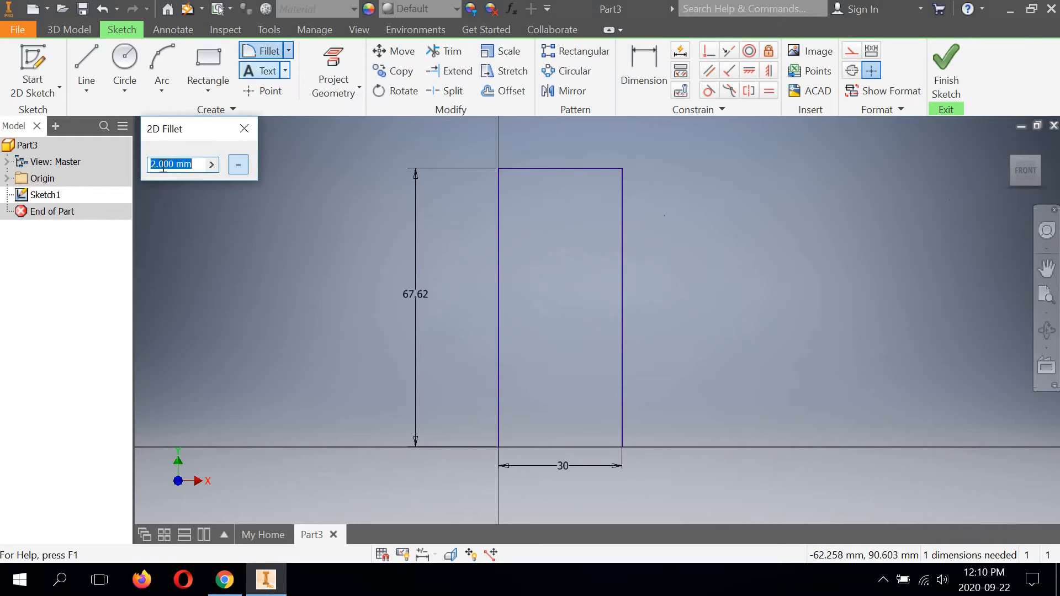
click(147, 166)
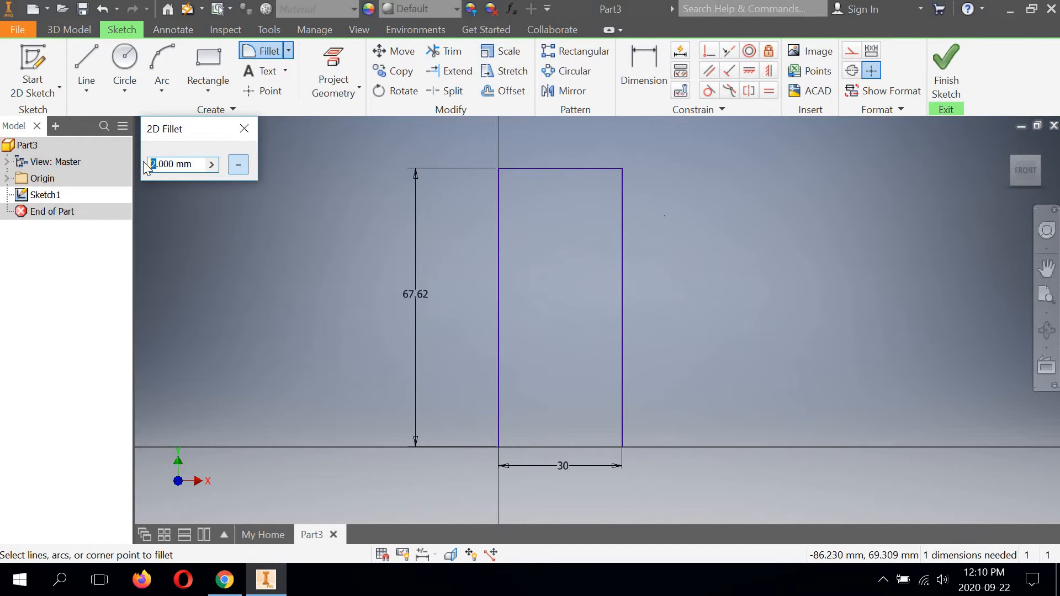
text(3)
scroll(663, 210, up, 3)
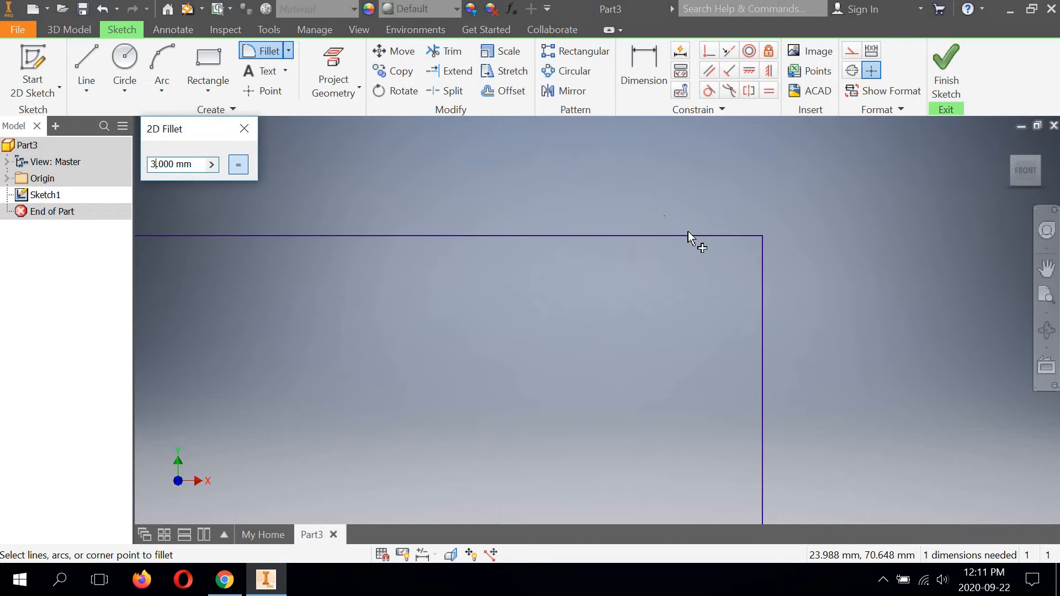
click(688, 235)
click(763, 289)
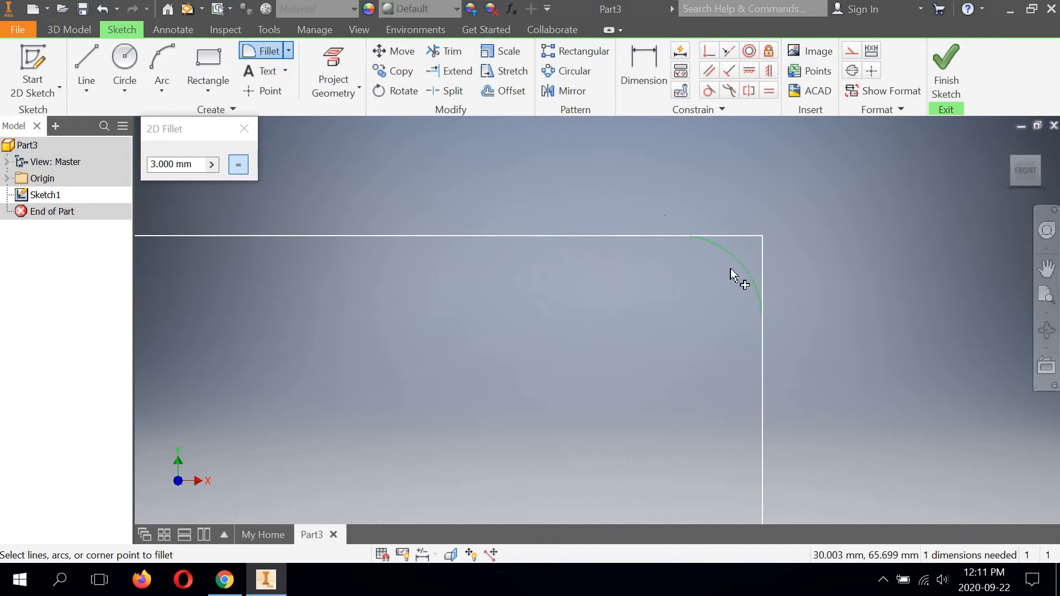
Step: Apply the same 3 mm sketch fillet to the profile's upper-left corner
scroll(736, 221, up, 3)
scroll(735, 221, down, 5)
middle_drag(493, 239, 574, 233)
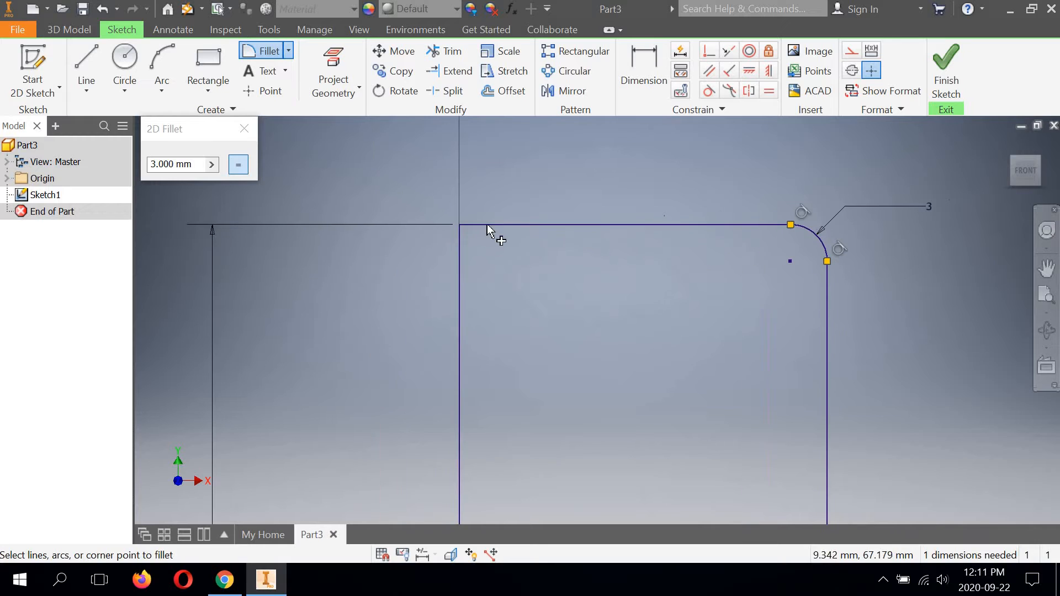
click(486, 225)
click(460, 271)
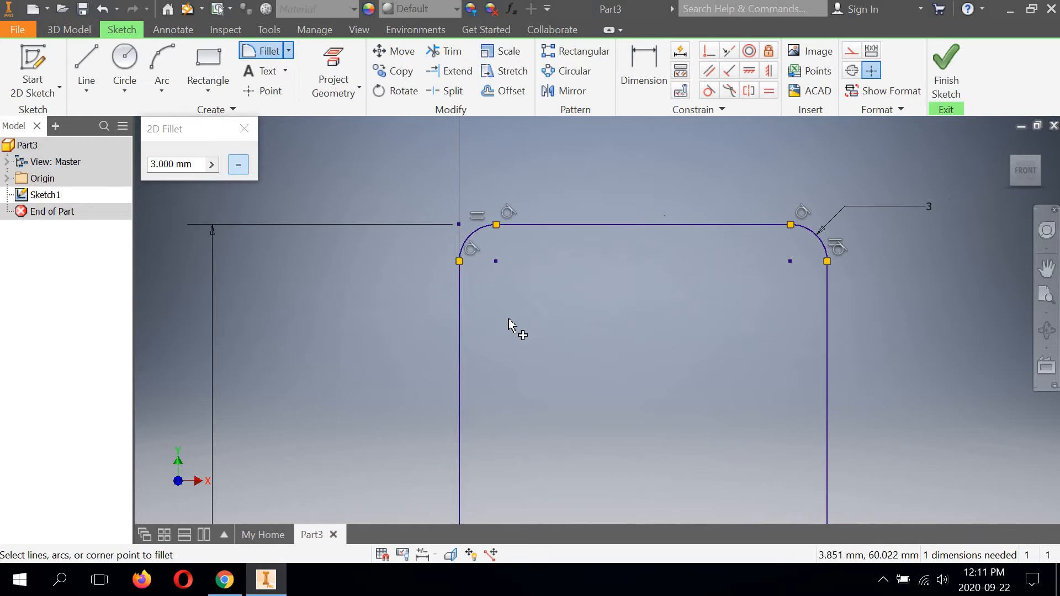
scroll(506, 231, down, 4)
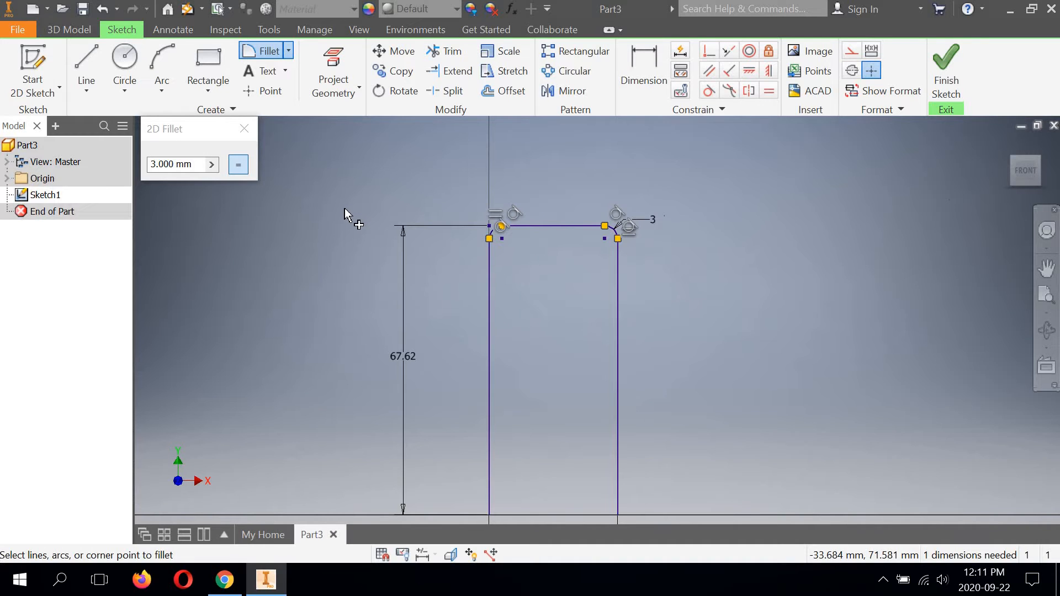
Step: Offset the filleted U-shaped profile outward by about 3.6 mm to create the outer contour
click(244, 130)
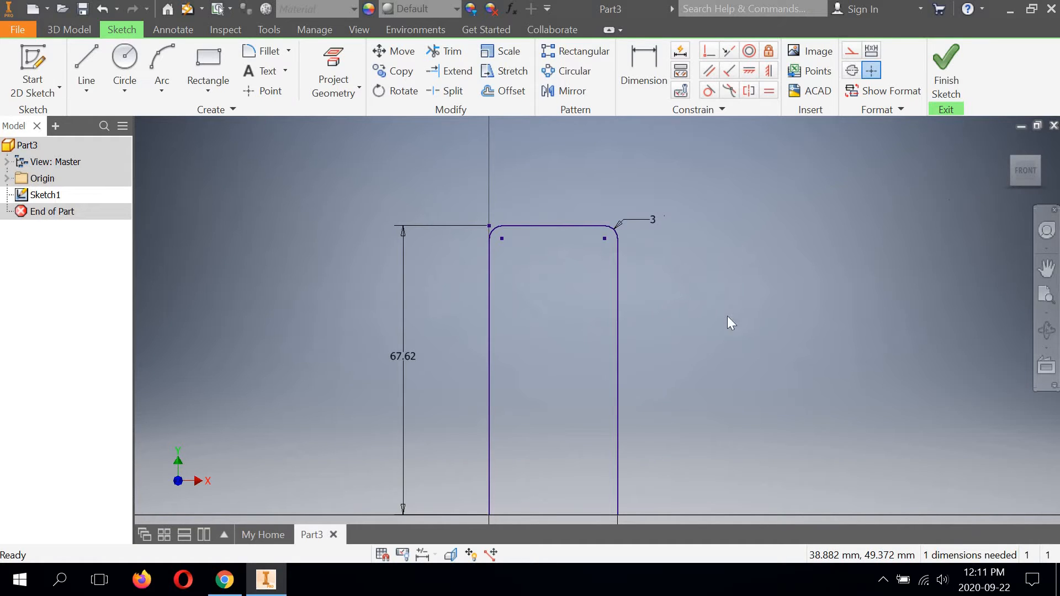
click(508, 90)
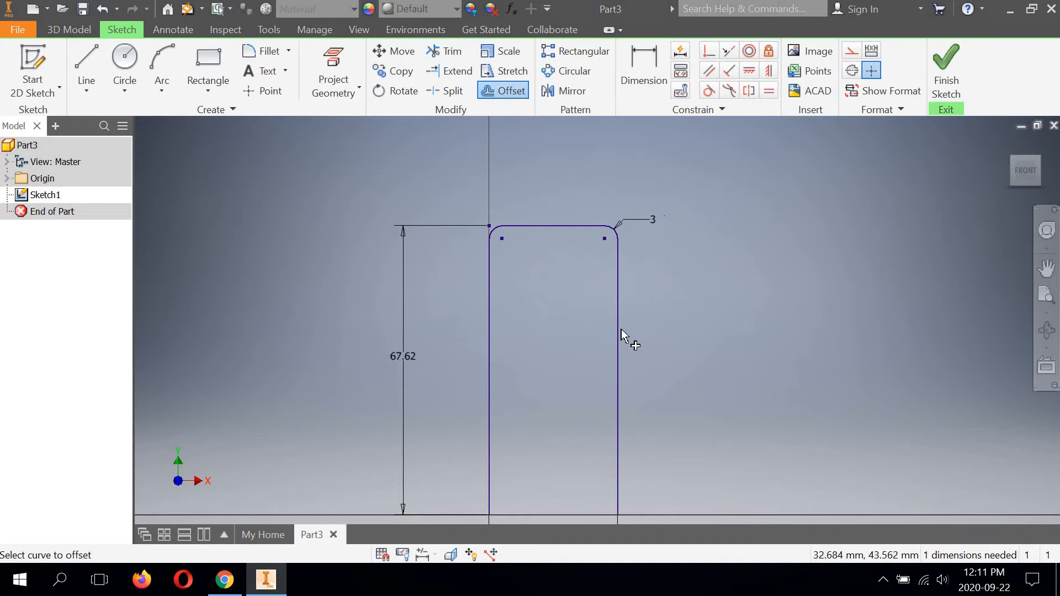
click(621, 331)
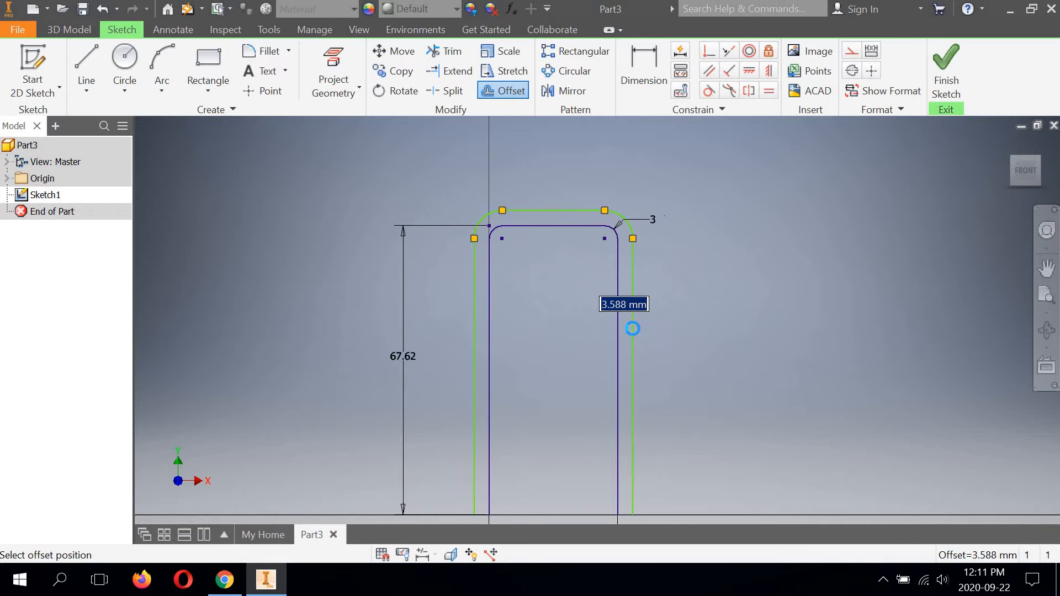
click(633, 328)
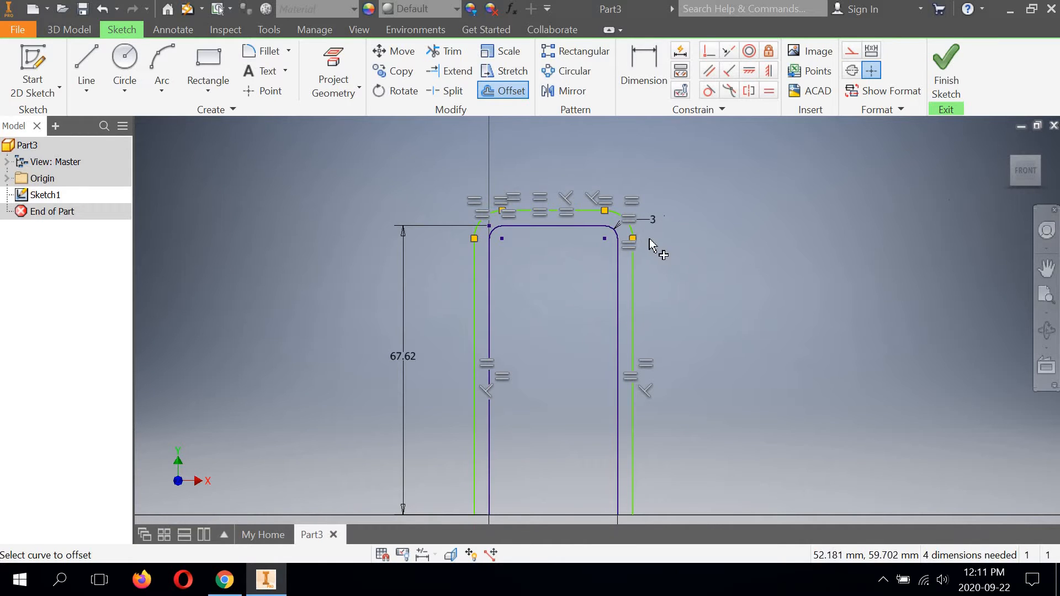
Step: Close the bottom of the profile's left leg with a horizontal line between the outer and inner contour endpoints
scroll(645, 240, up, 5)
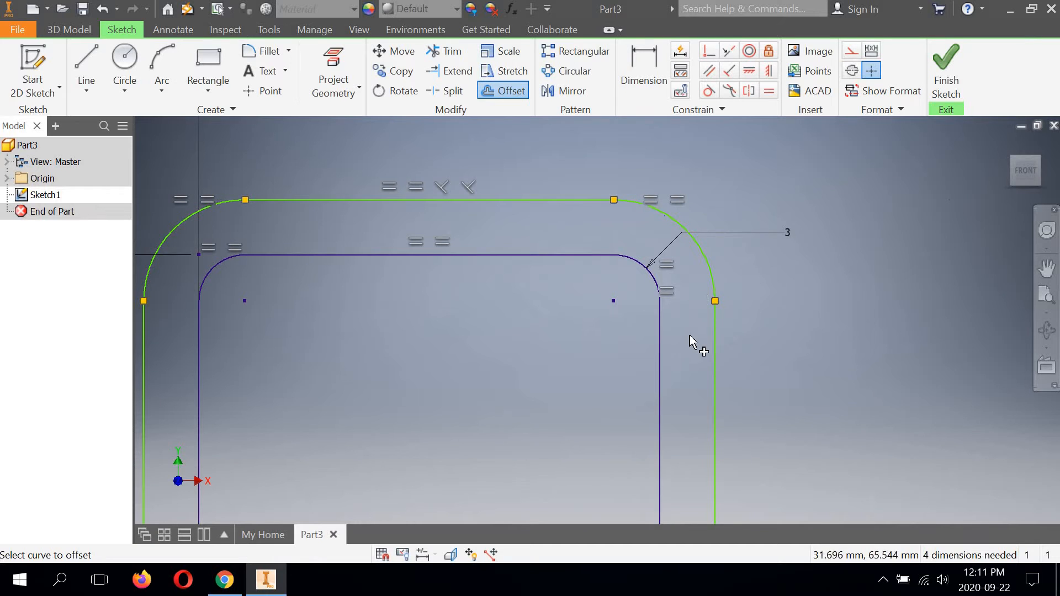
scroll(688, 282, down, 5)
mouse_move(663, 331)
middle_down()
mouse_move(602, 253)
mouse_move(605, 353)
middle_up()
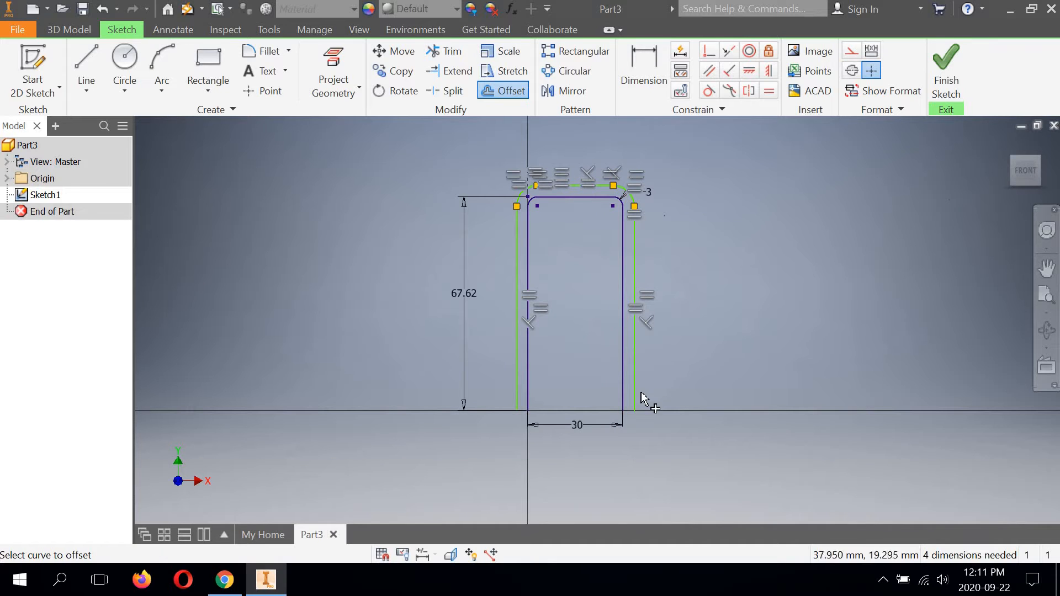
scroll(633, 417, up, 2)
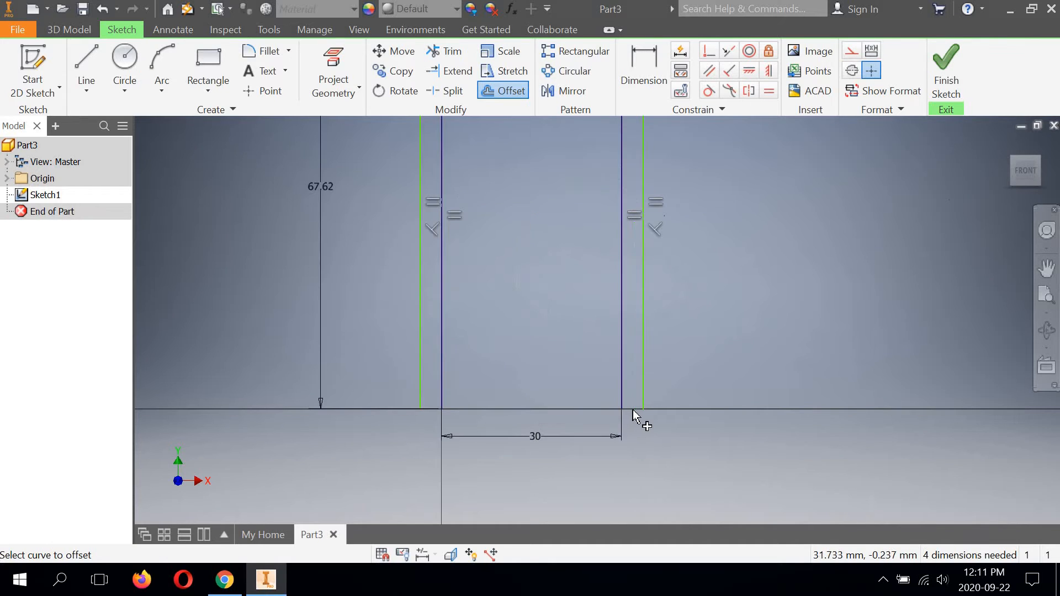
scroll(633, 410, up, 2)
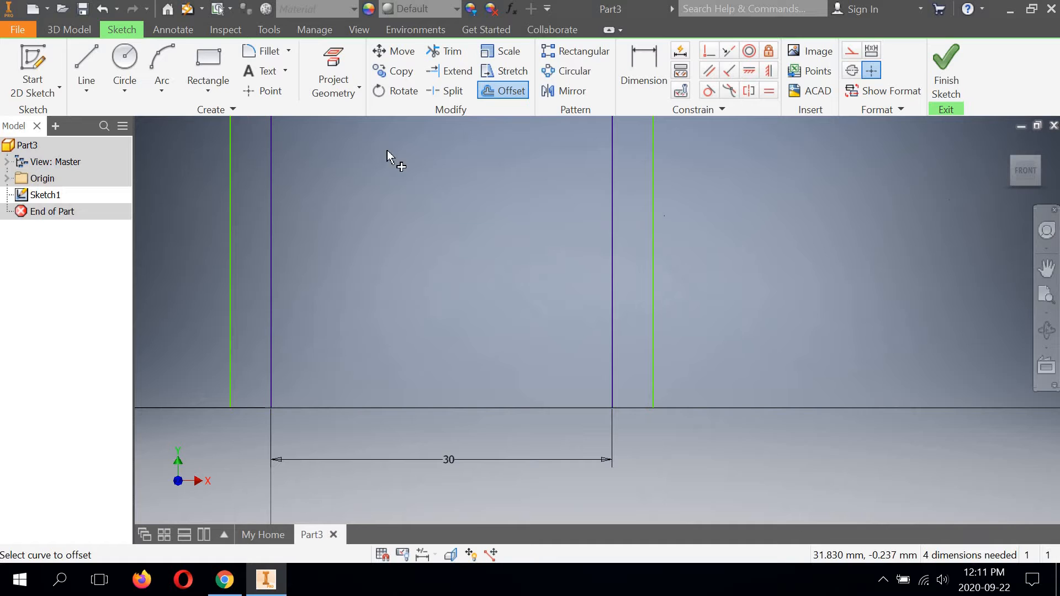
click(93, 60)
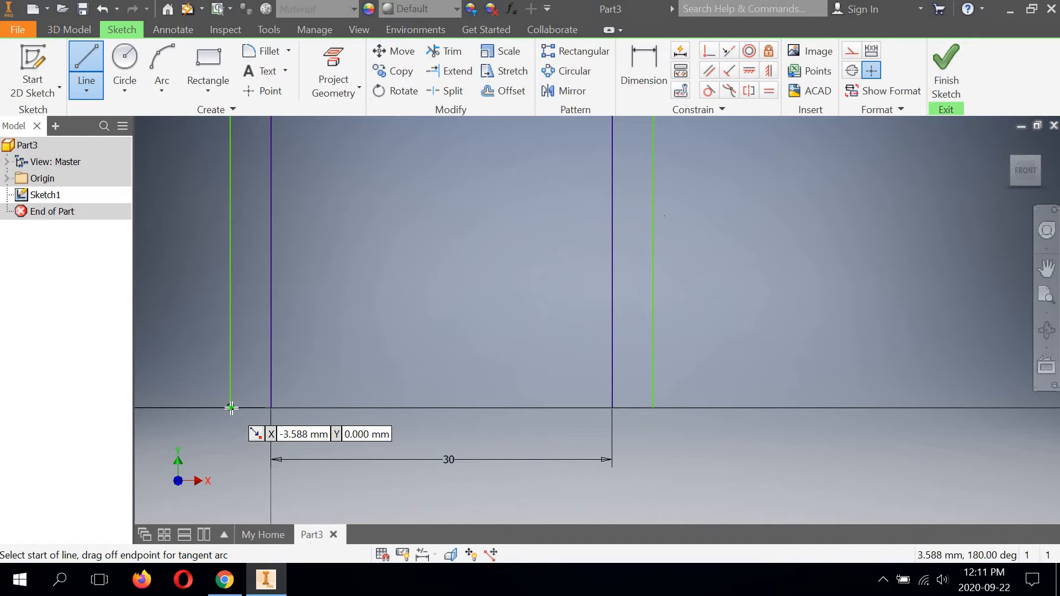
click(258, 414)
double_click(271, 408)
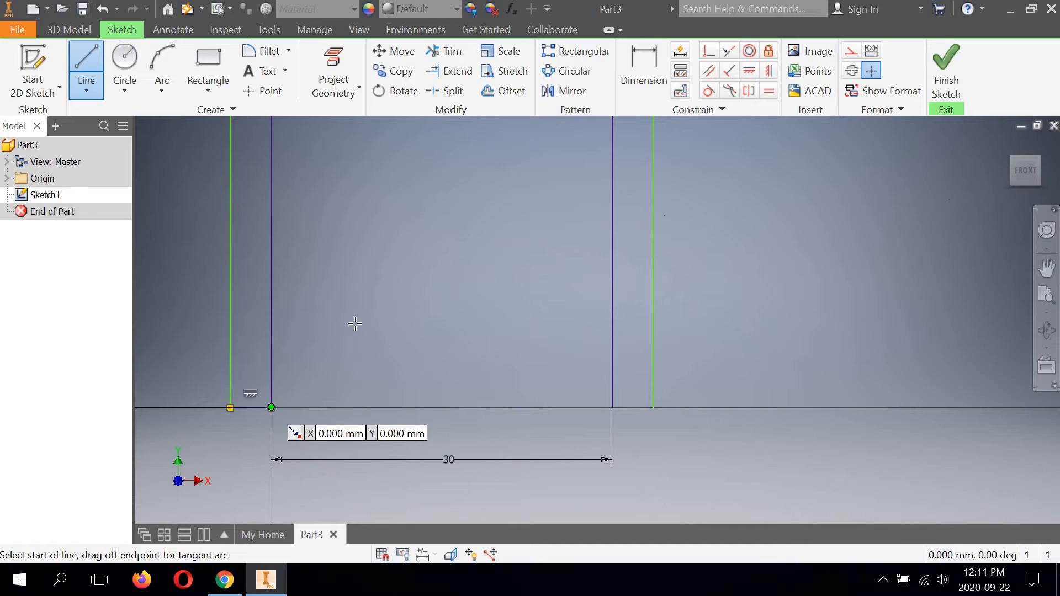
right_click(366, 317)
click(419, 319)
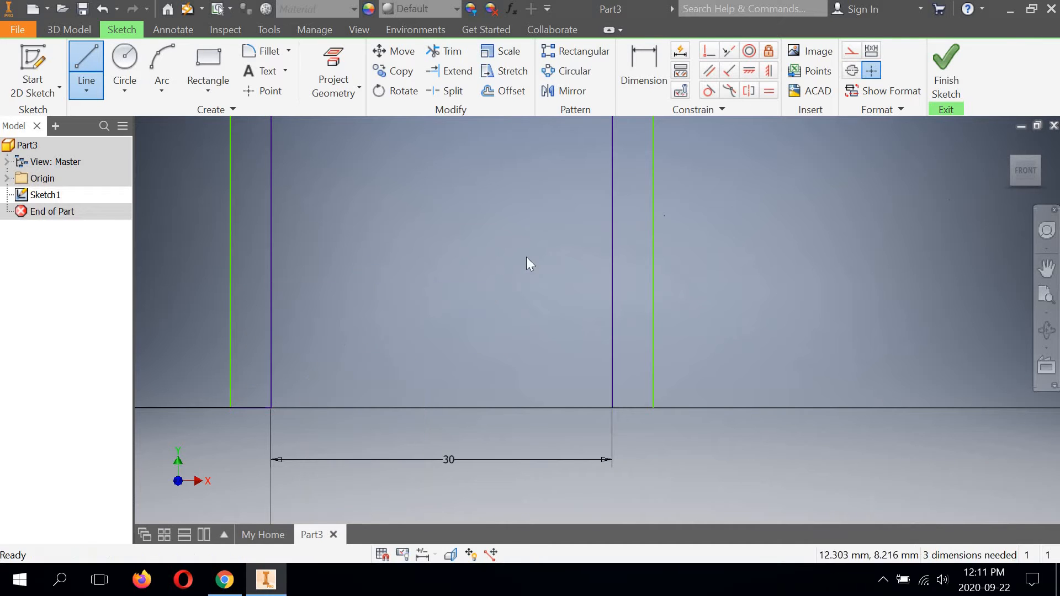
Step: Close the bottom of the right leg with a line from the inner contour's endpoint to the outer one
right_click(526, 213)
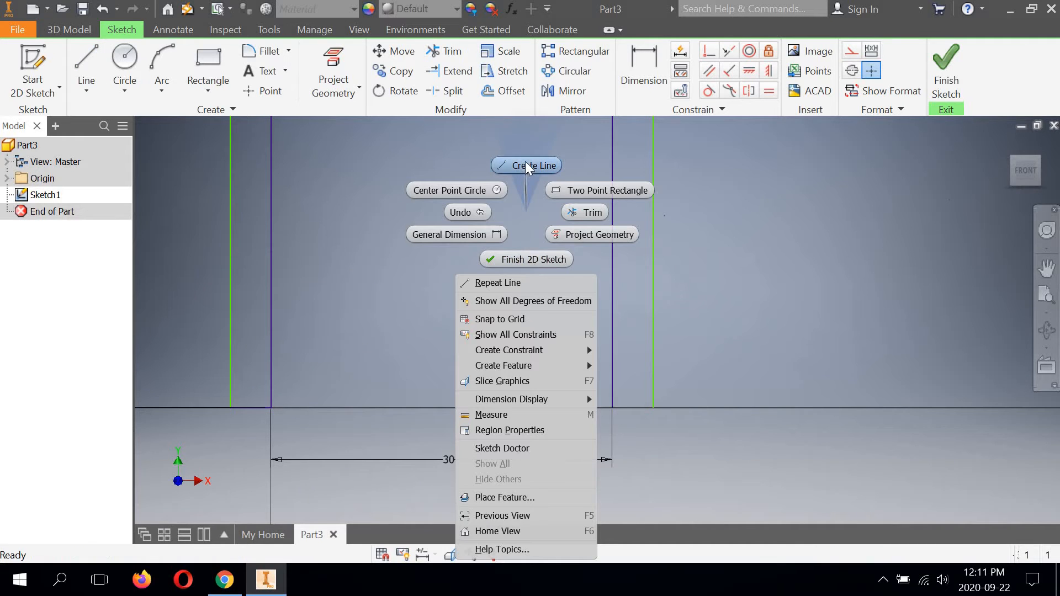
click(523, 165)
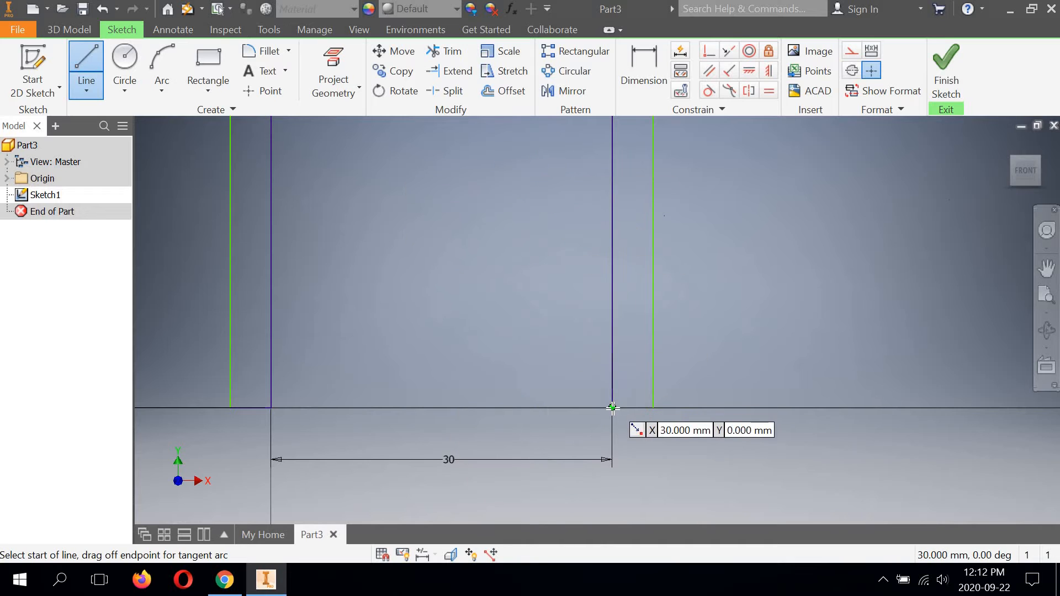
click(627, 420)
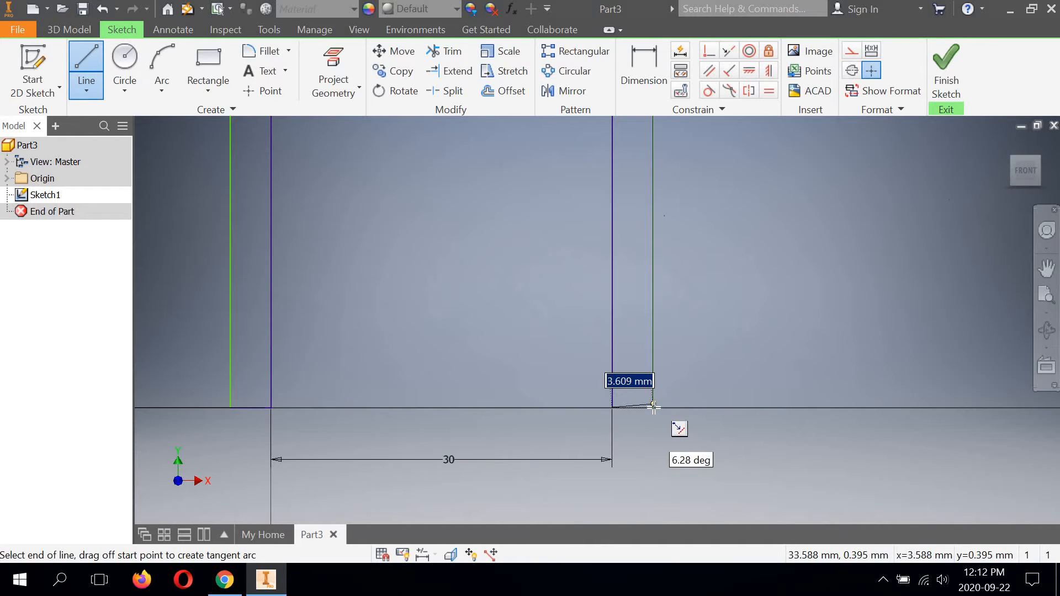
click(688, 320)
right_click(688, 319)
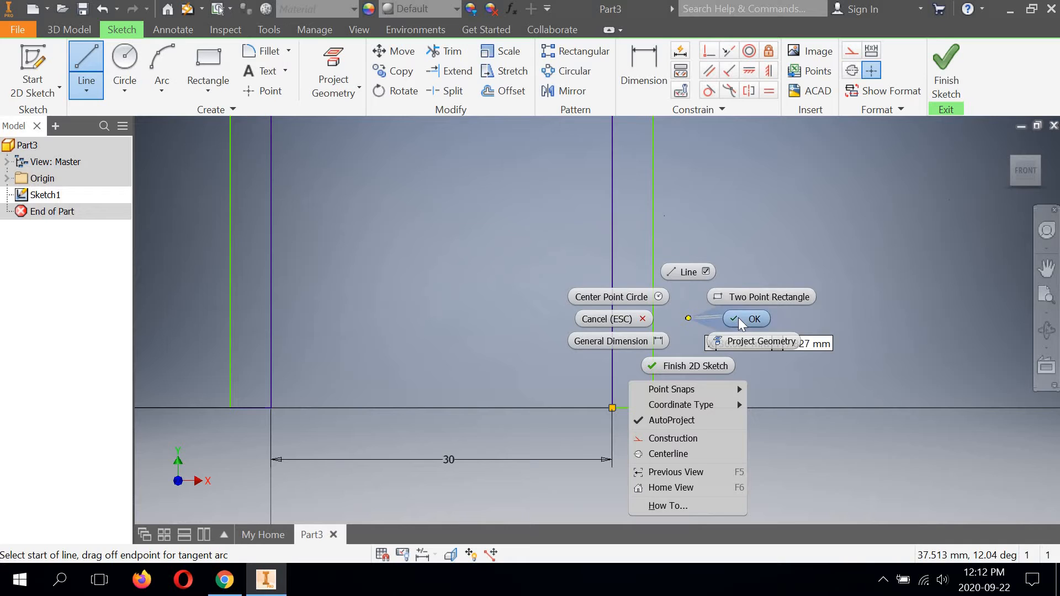
click(738, 317)
Step: Dimension the wall thickness between the left leg's inner and outer vertical lines as 2.38 mm
scroll(607, 357, down, 3)
scroll(607, 357, up, 5)
middle_drag(508, 314, 520, 422)
middle_drag(557, 282, 552, 301)
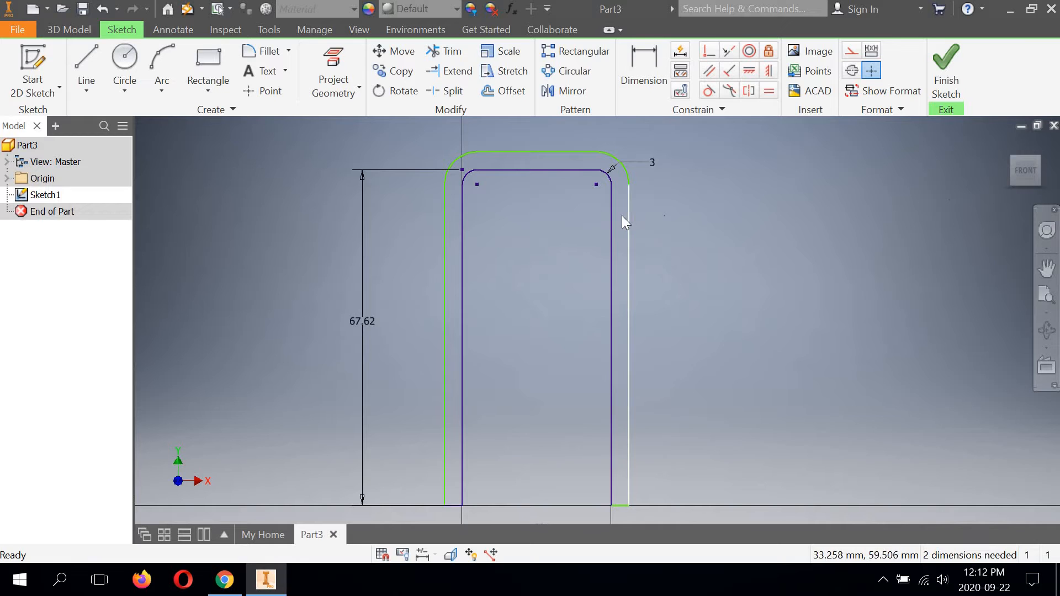
click(646, 67)
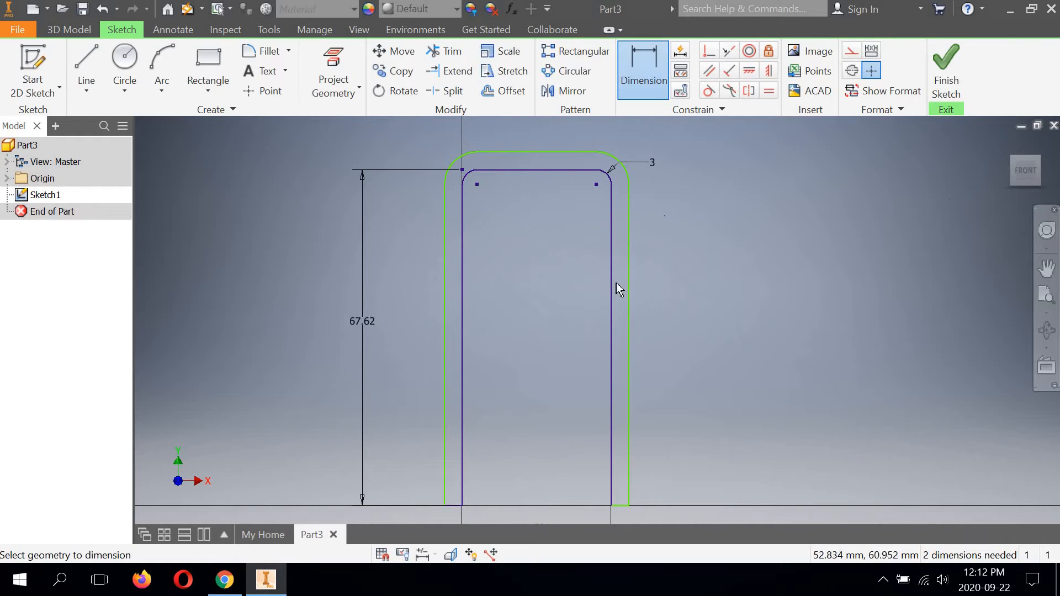
click(463, 293)
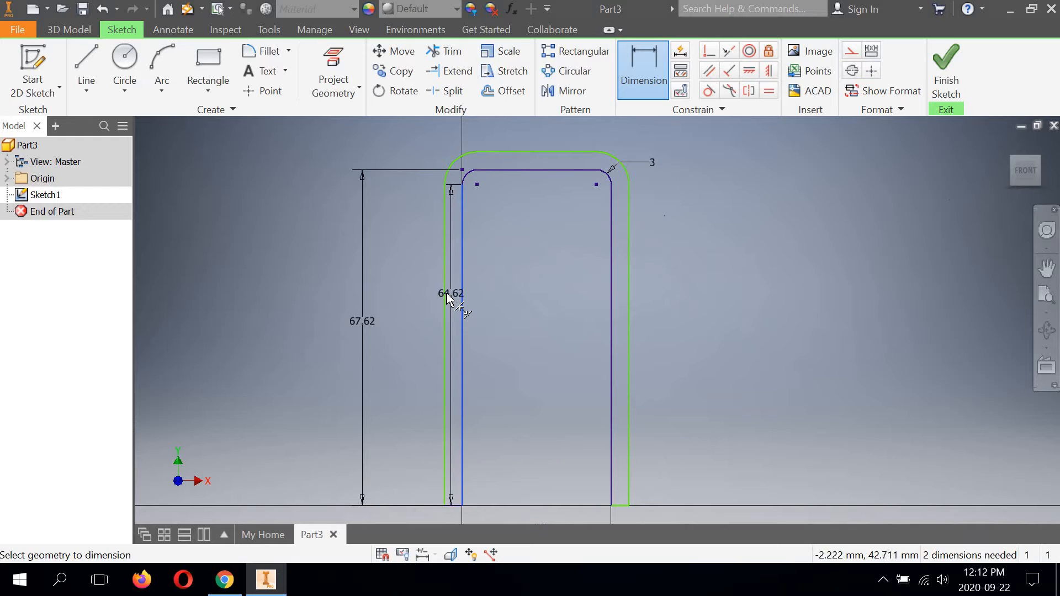
click(446, 293)
click(395, 277)
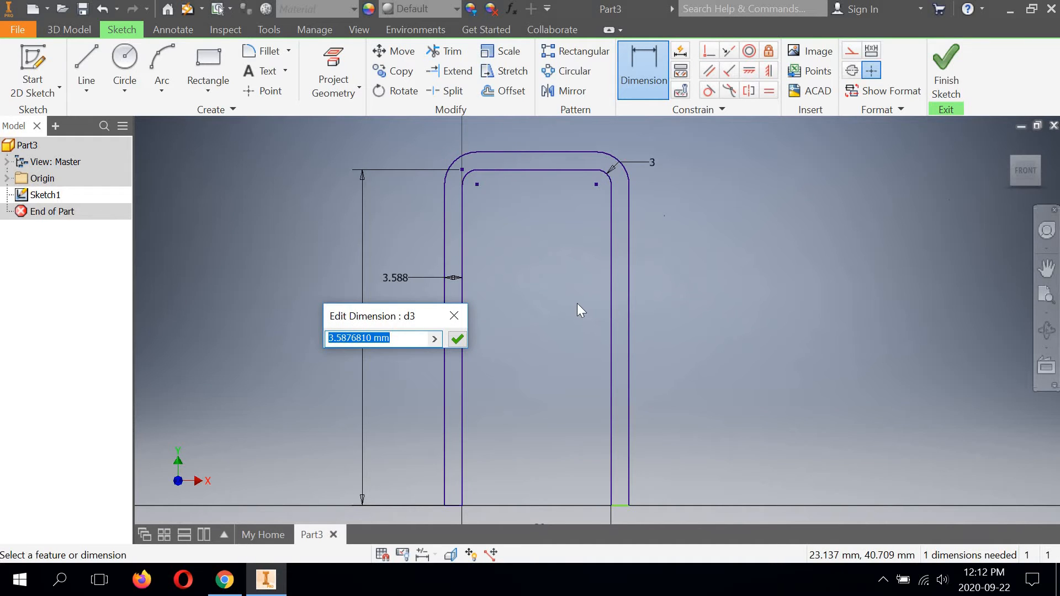
text(2)
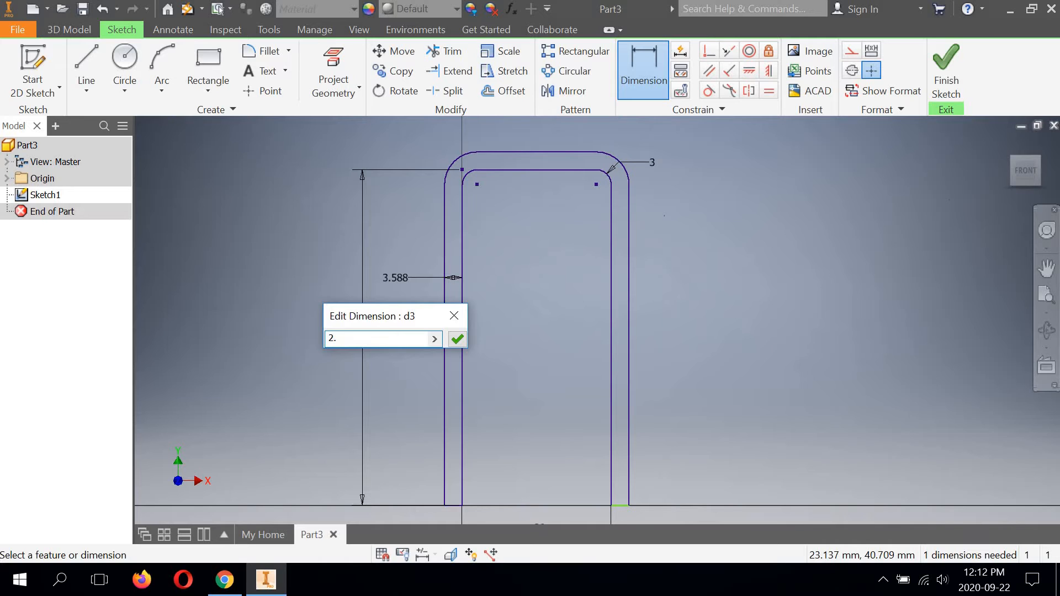
text(.38)
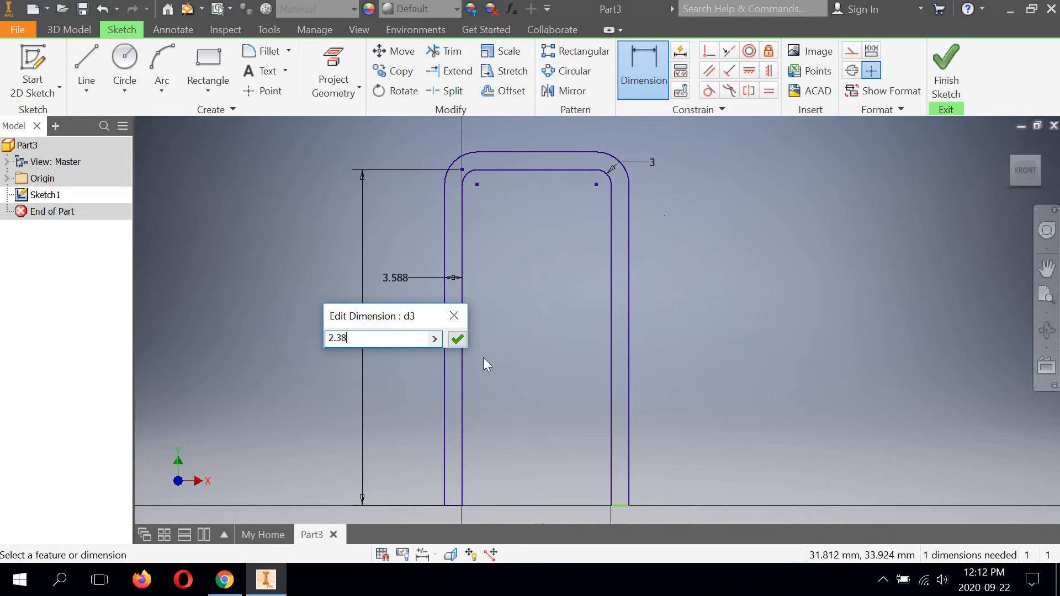
click(457, 340)
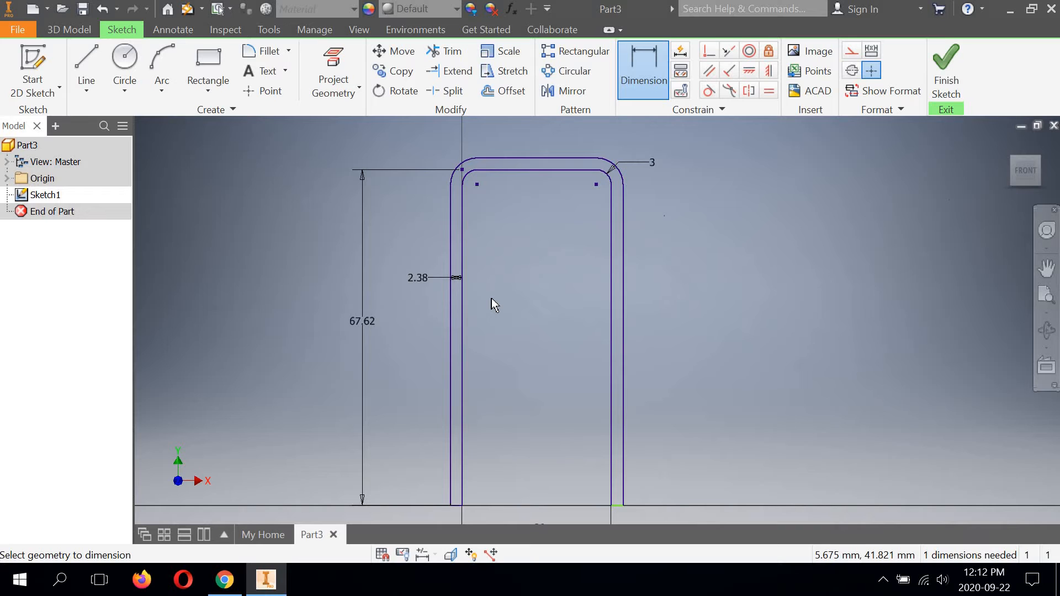
Step: Dimension the profile's overall height from the outer top line to the right leg's bottom line
middle_drag(517, 303, 479, 266)
scroll(577, 470, up, 5)
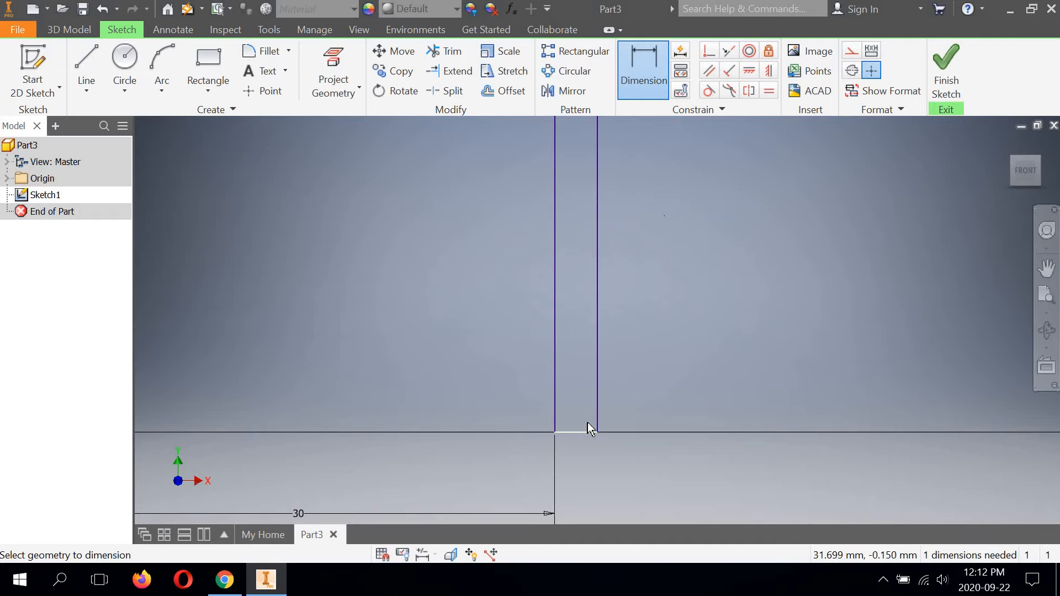
scroll(589, 428, down, 5)
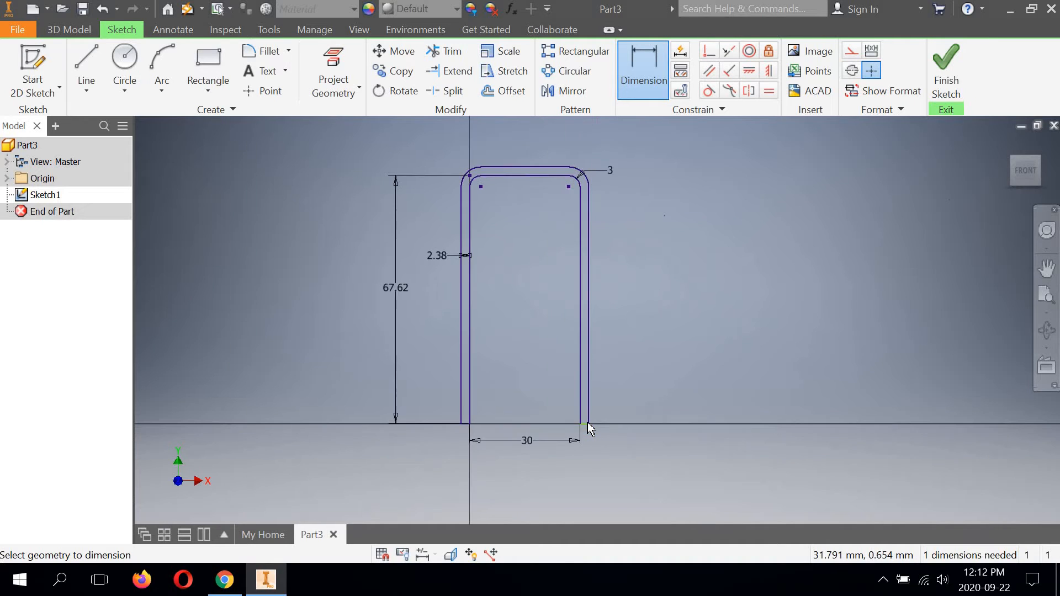
click(534, 167)
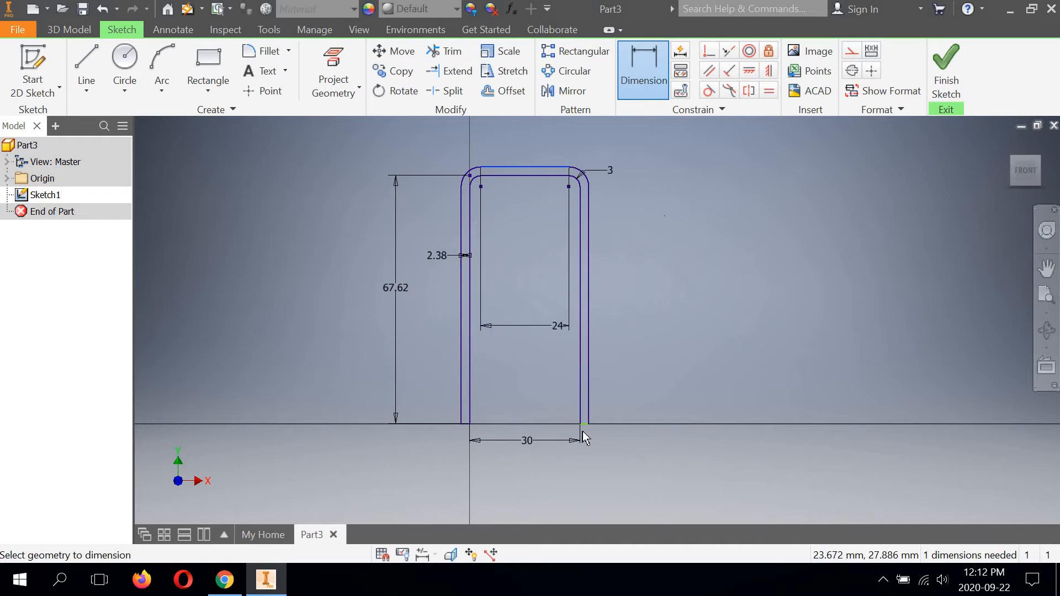
scroll(588, 423, up, 4)
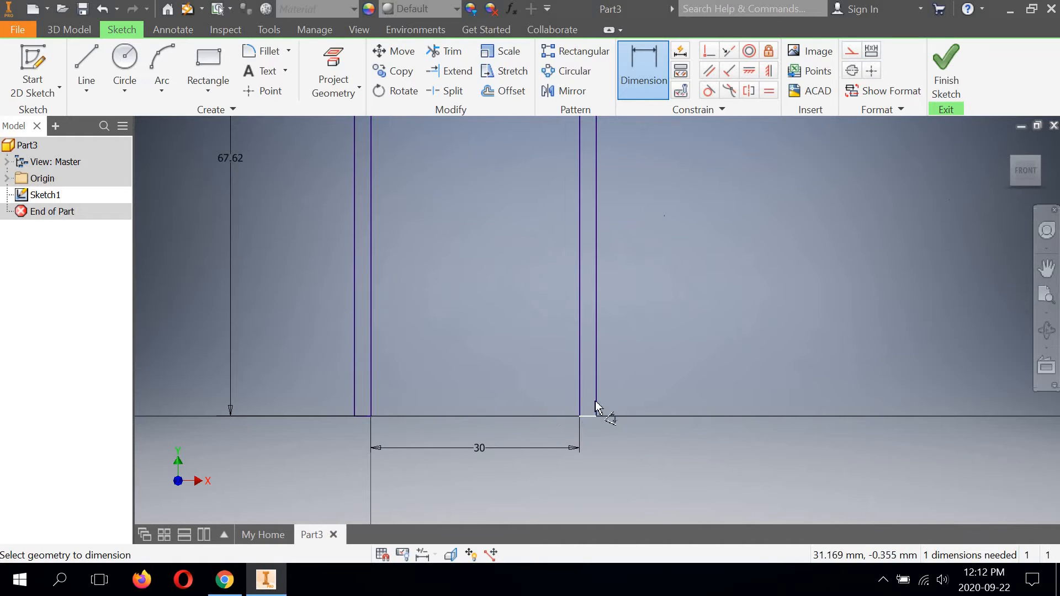
click(596, 407)
scroll(665, 279, down, 3)
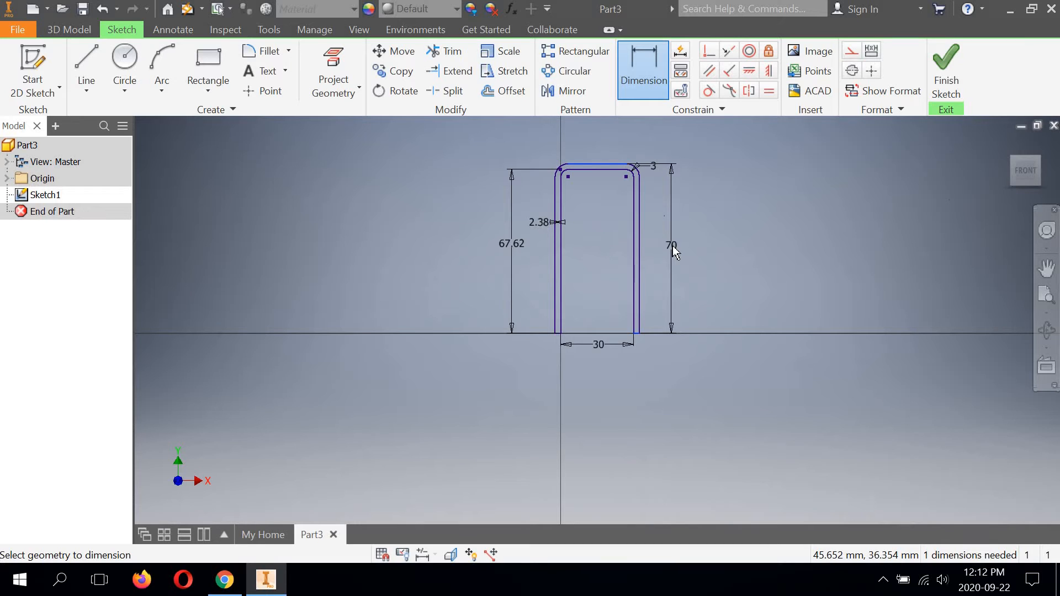
click(672, 244)
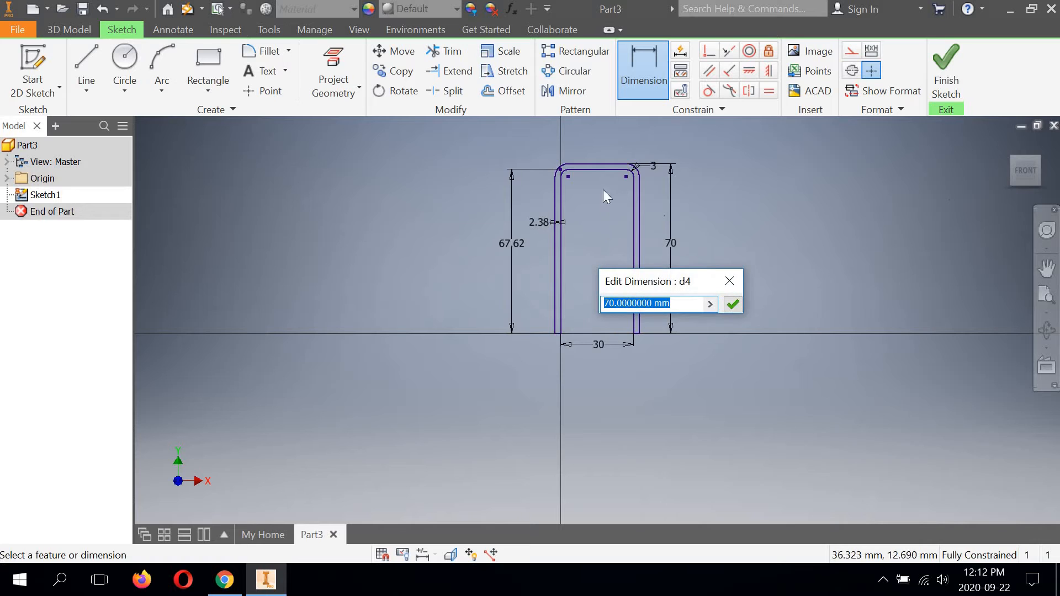
click(733, 305)
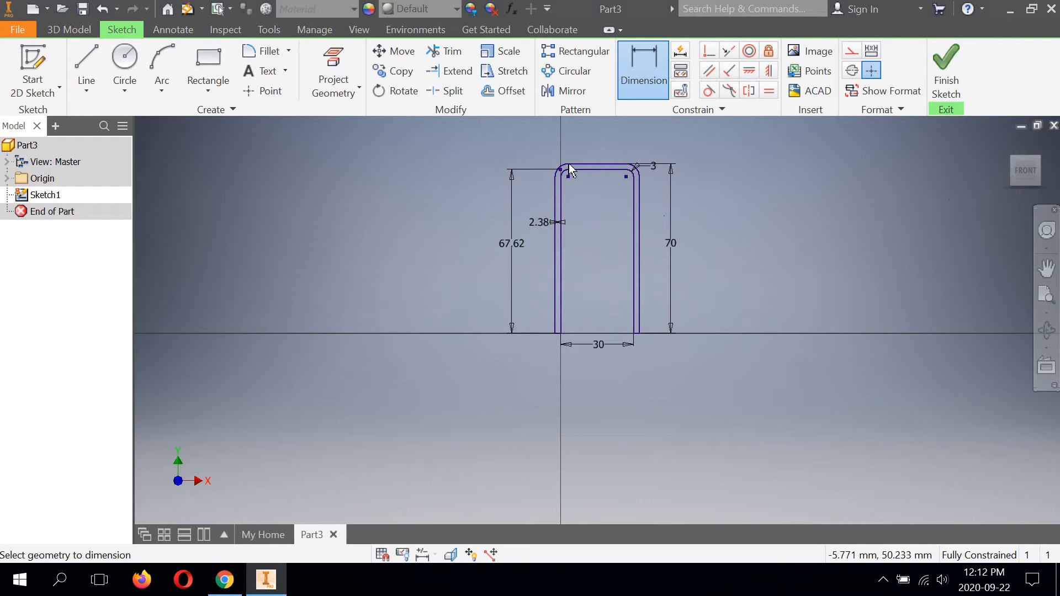
Step: Finish the sketch and extrude the closed U-shaped profile by 44 mm as a solid
scroll(566, 176, down, 2)
middle_drag(575, 194, 552, 223)
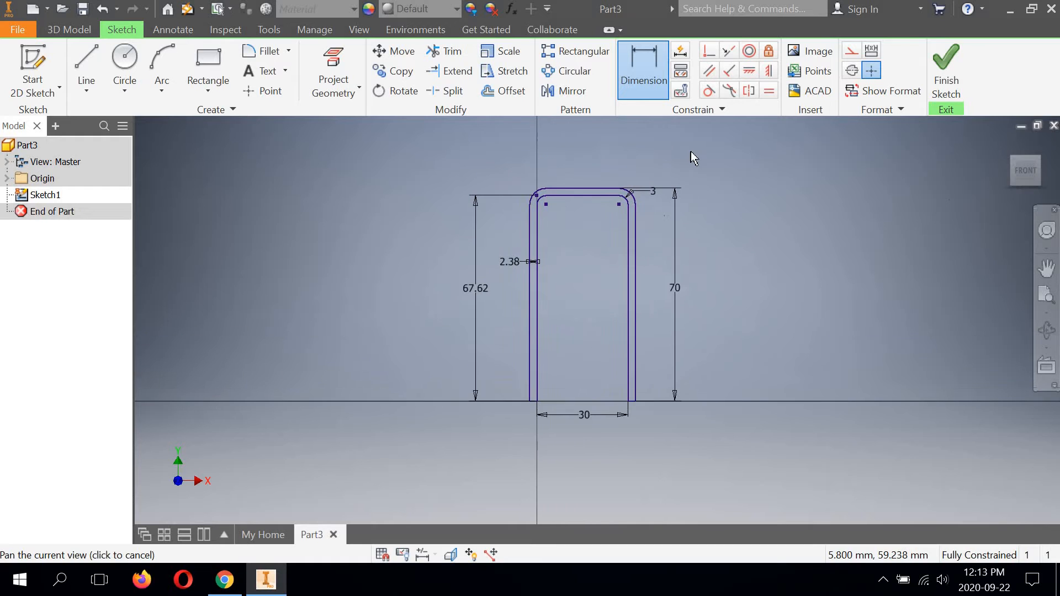
click(945, 78)
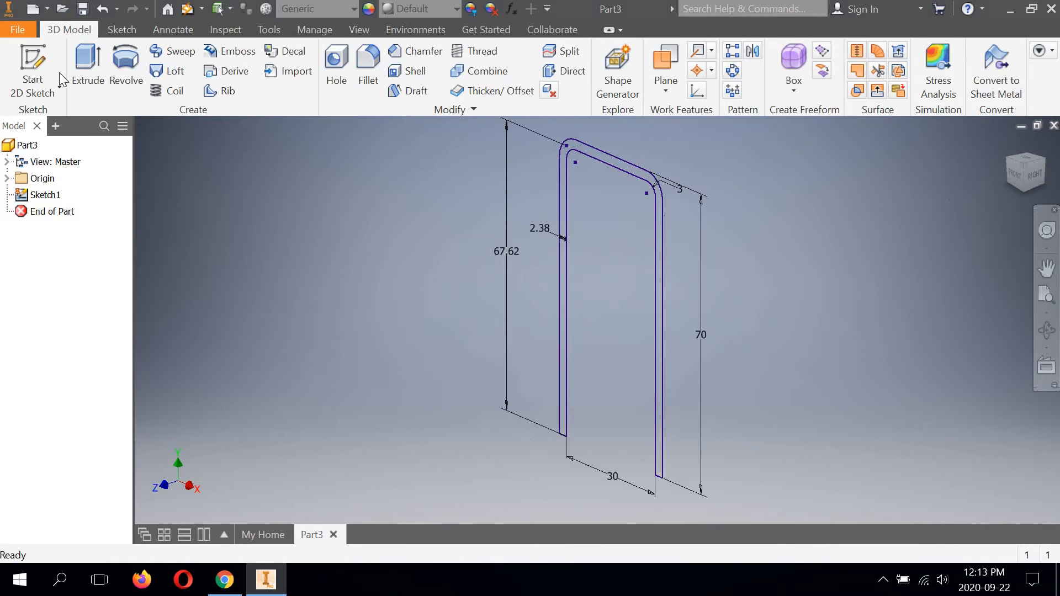
click(88, 67)
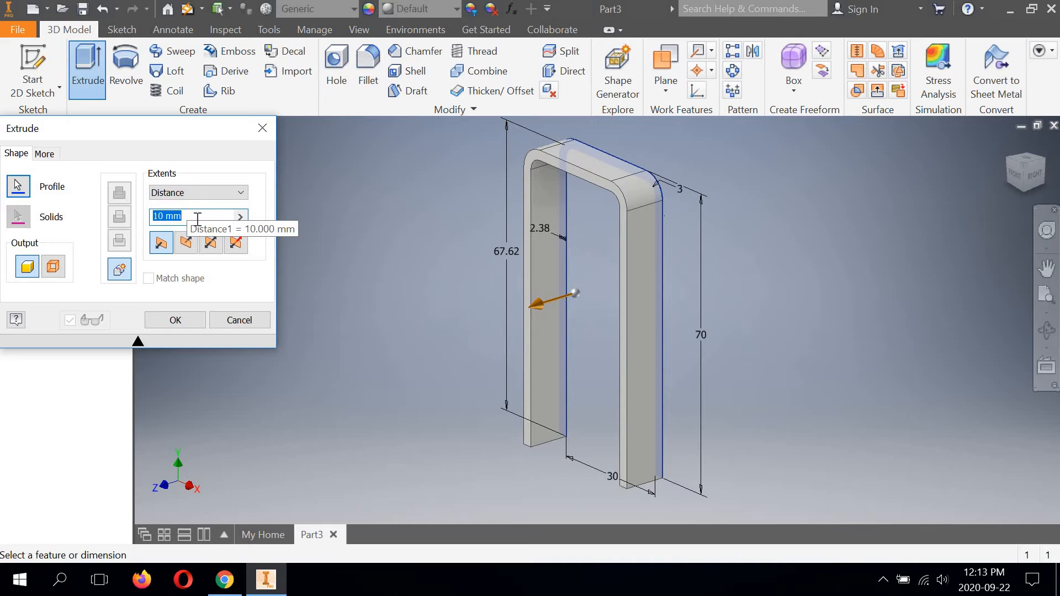
text(44)
click(175, 320)
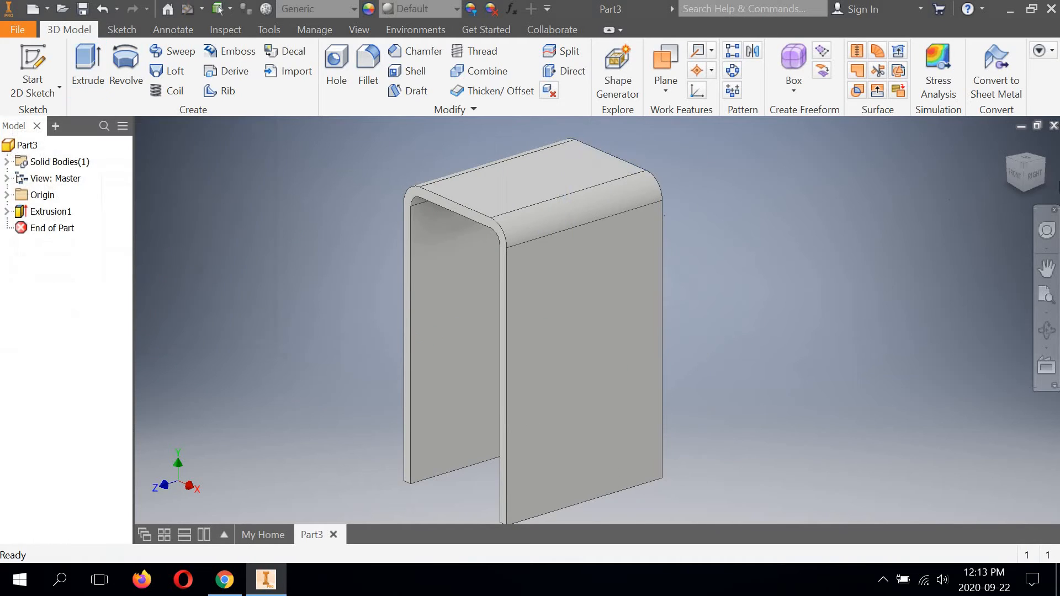
click(1025, 171)
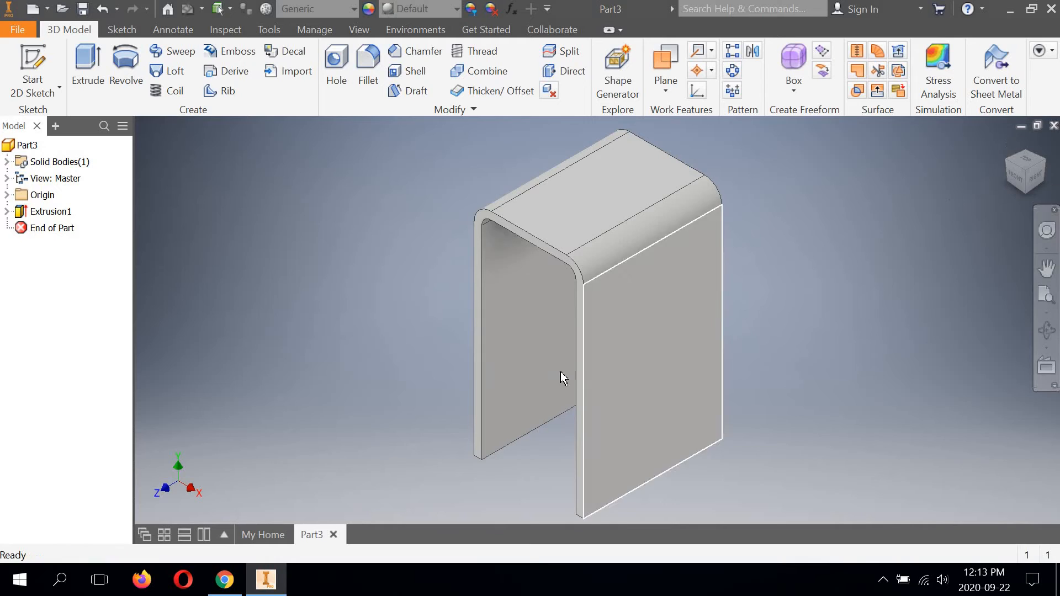
middle_drag(503, 363, 500, 357)
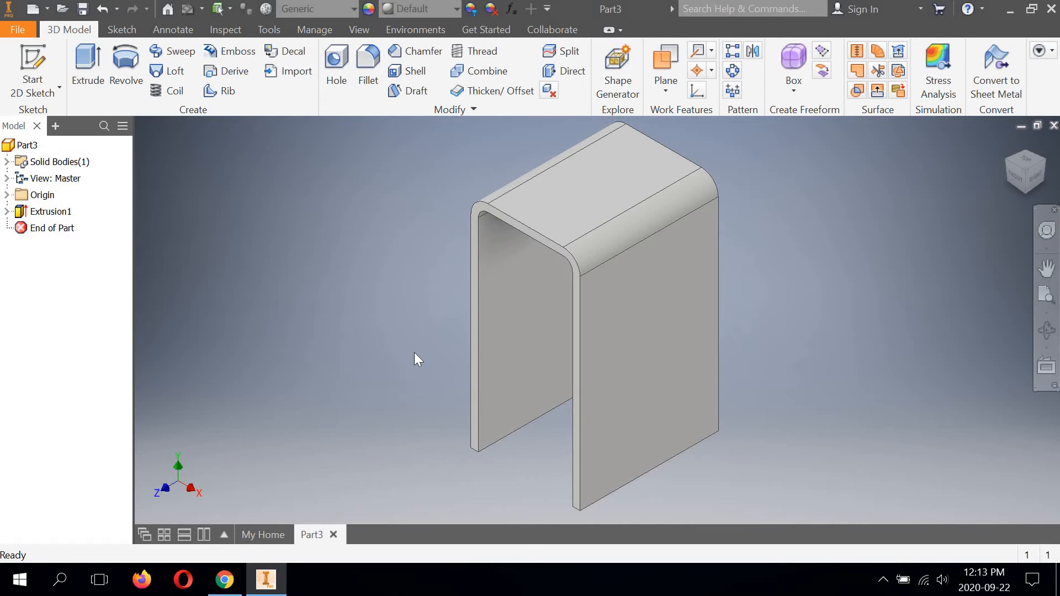
Step: Fillet the bottom front corner edge of both bracket legs with a 10 mm radius
click(369, 59)
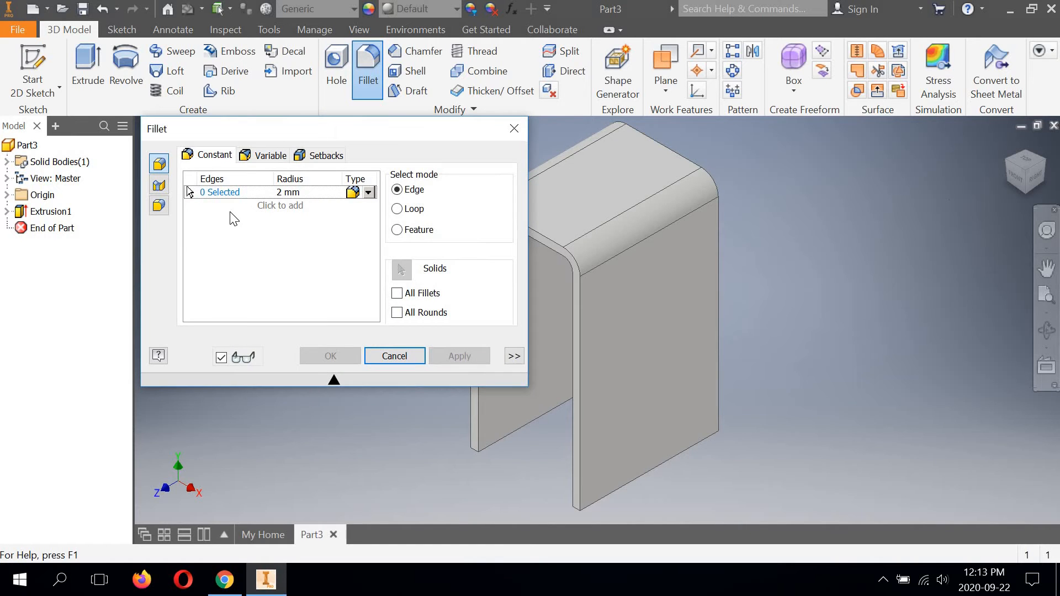
click(282, 192)
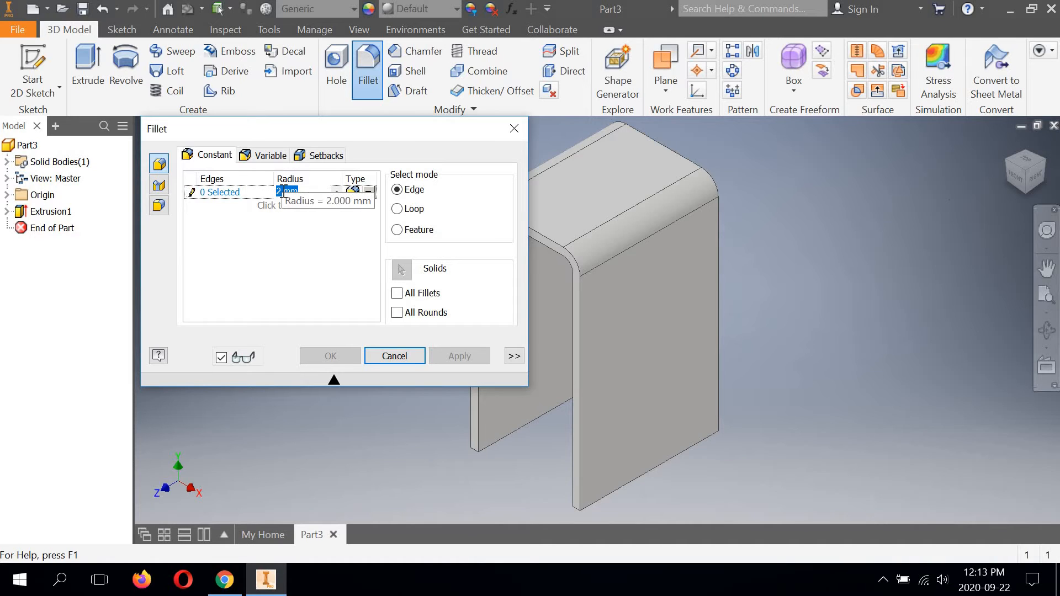
text(10)
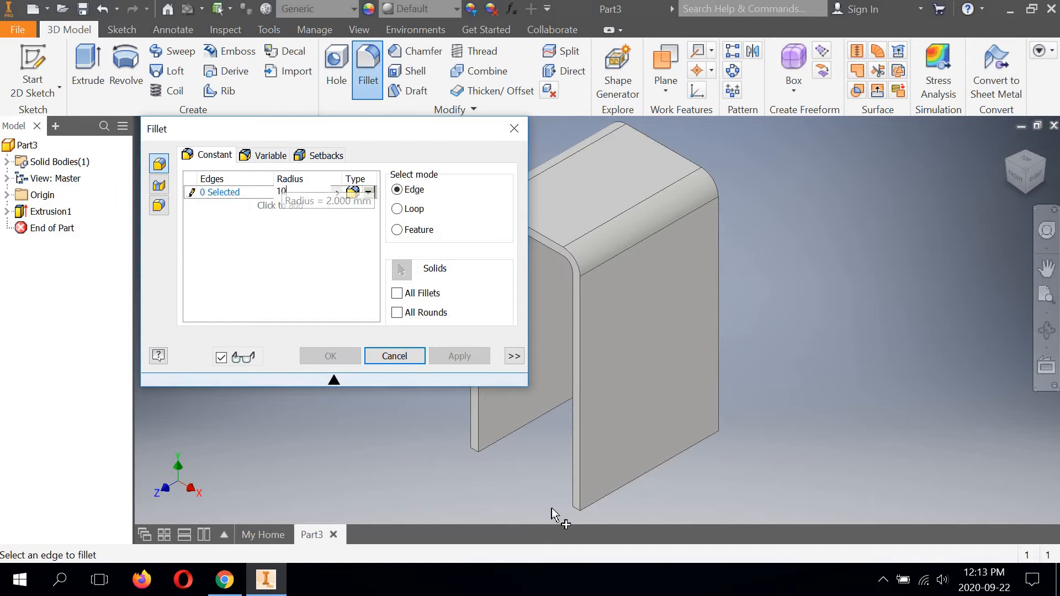
middle_drag(585, 492, 724, 376)
scroll(715, 382, down, 6)
middle_drag(706, 419, 803, 435)
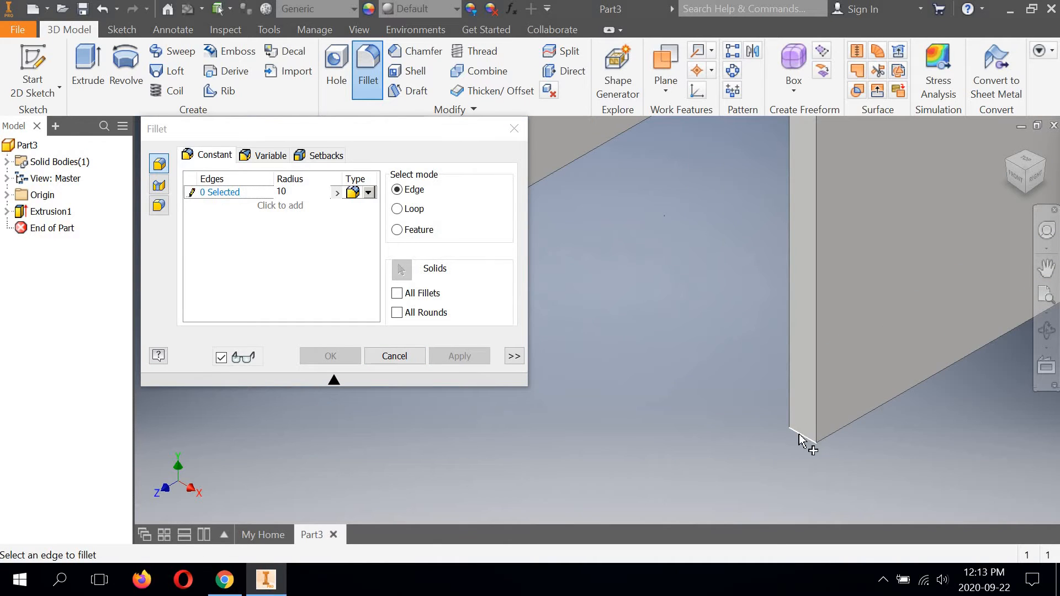
click(799, 436)
middle_drag(826, 383, 725, 349)
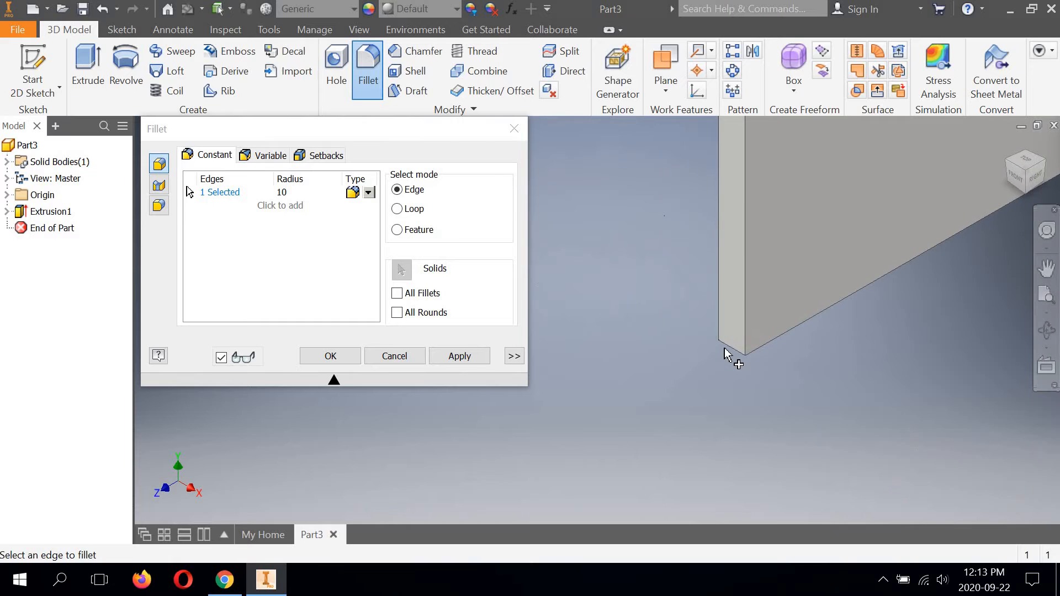
click(728, 347)
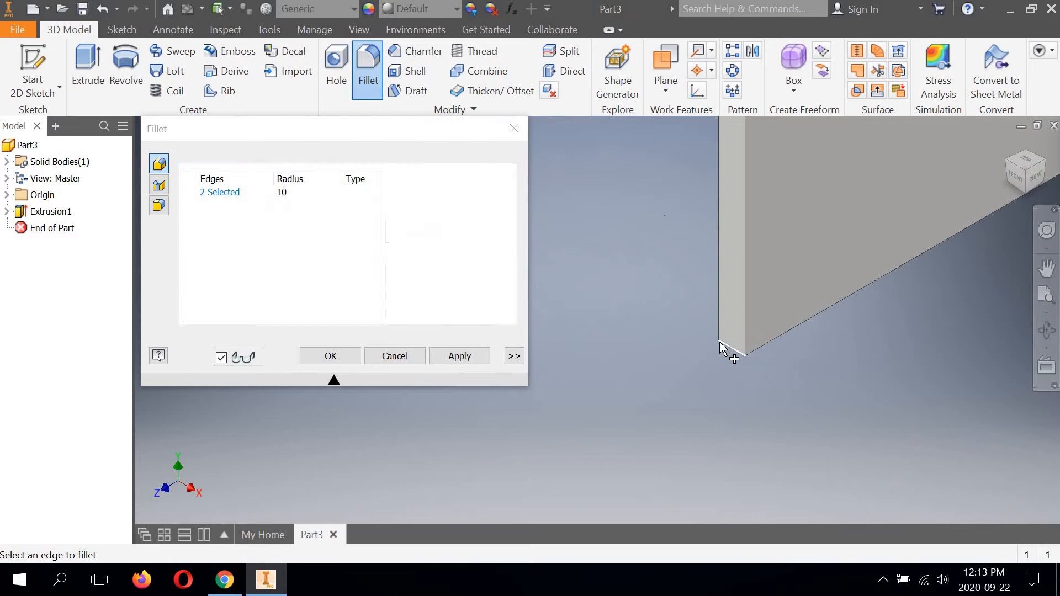
click(325, 358)
scroll(373, 360, down, 3)
scroll(387, 355, up, 9)
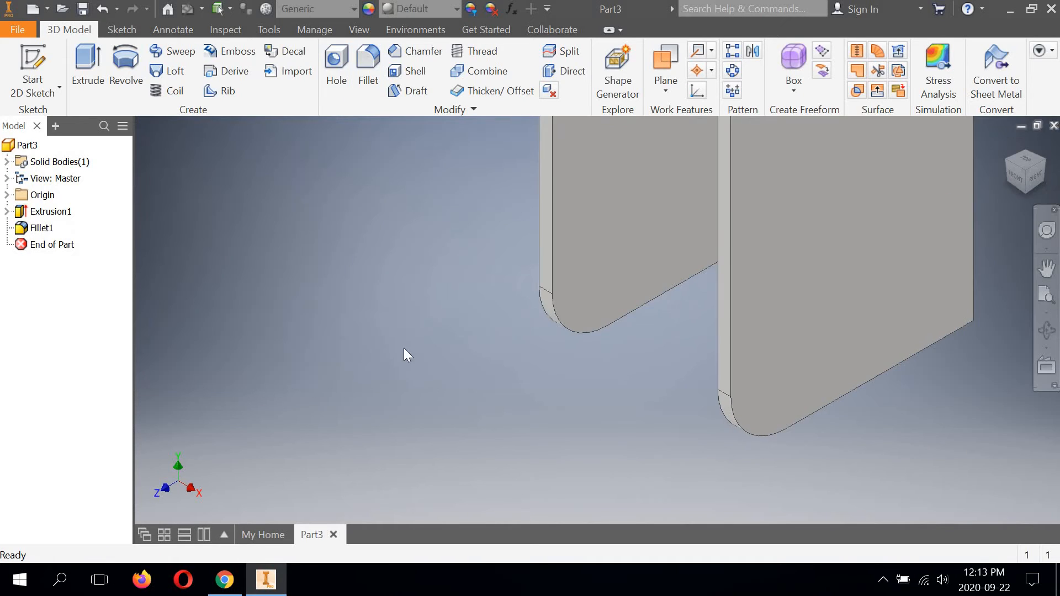
middle_drag(437, 345, 422, 403)
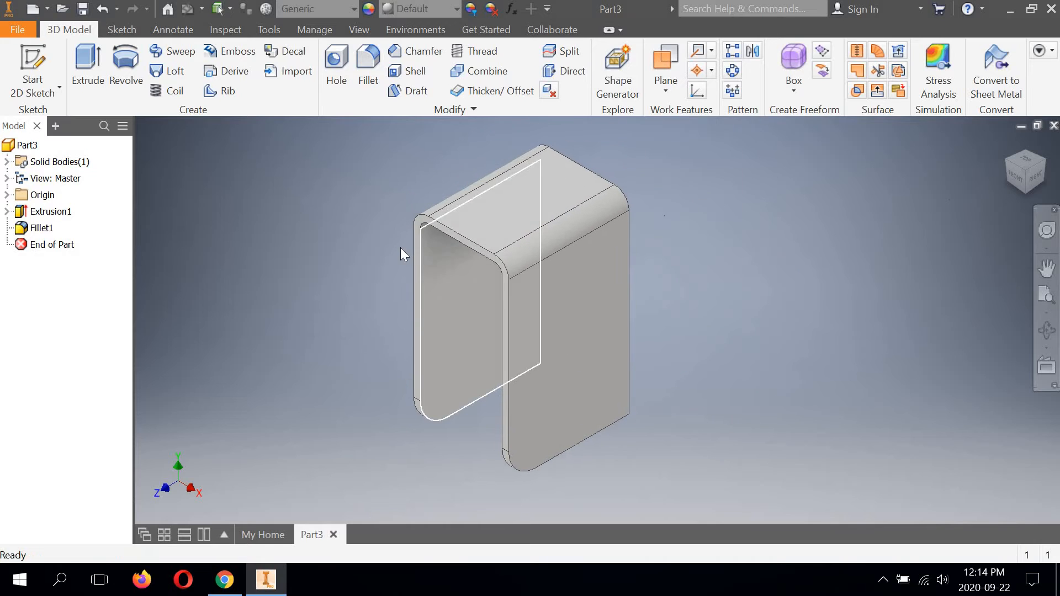
Step: Start a sketch on the right leg's outer face and draw an 8 mm circle centred on the corner fillet's arc centre
click(40, 97)
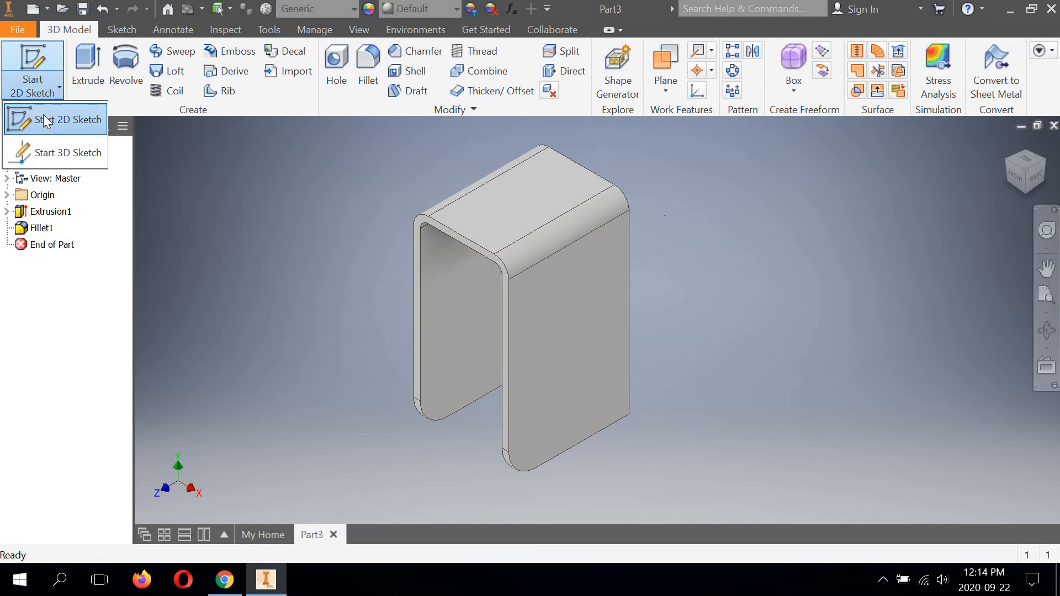
click(557, 363)
middle_drag(428, 383, 475, 398)
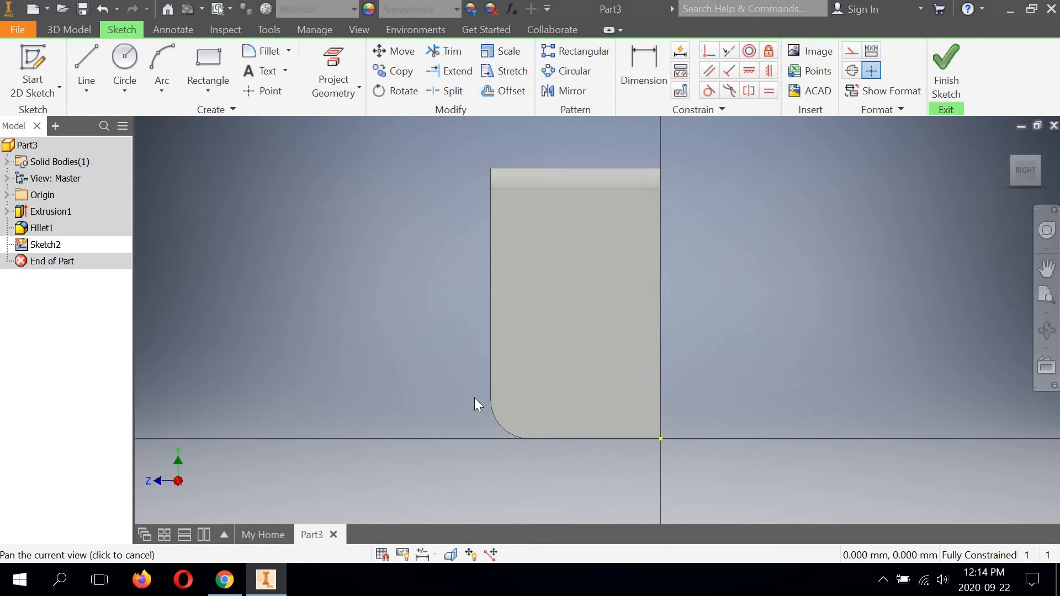
scroll(468, 392, down, 3)
scroll(398, 400, up, 2)
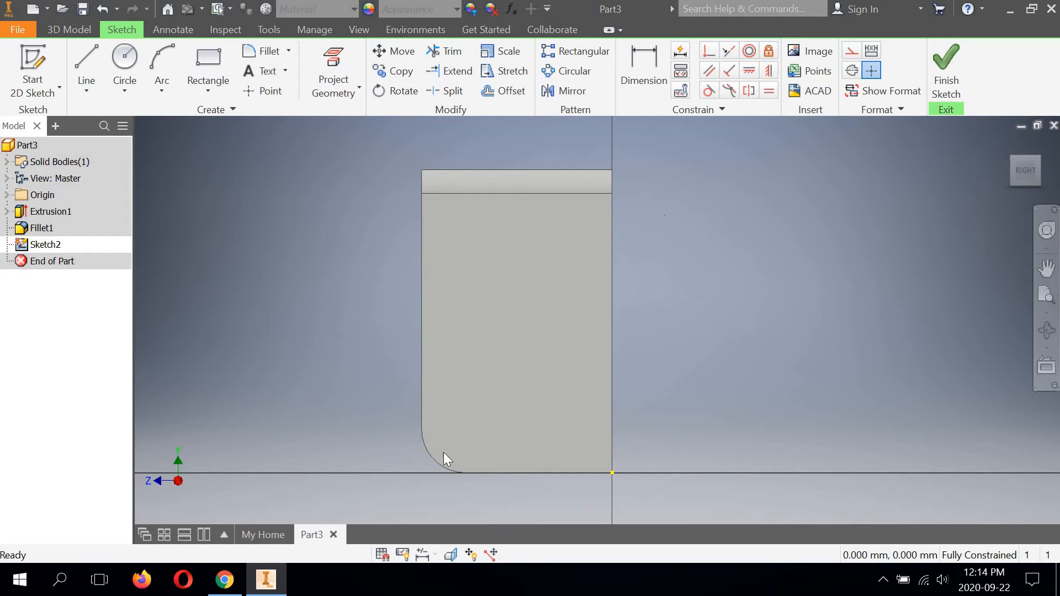
click(125, 57)
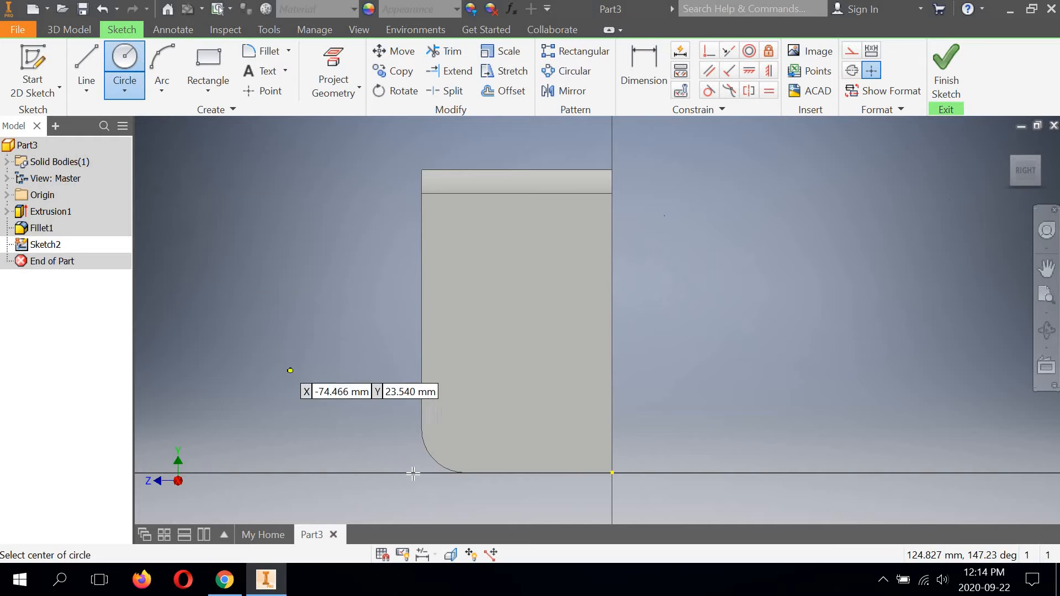
scroll(437, 457, up, 3)
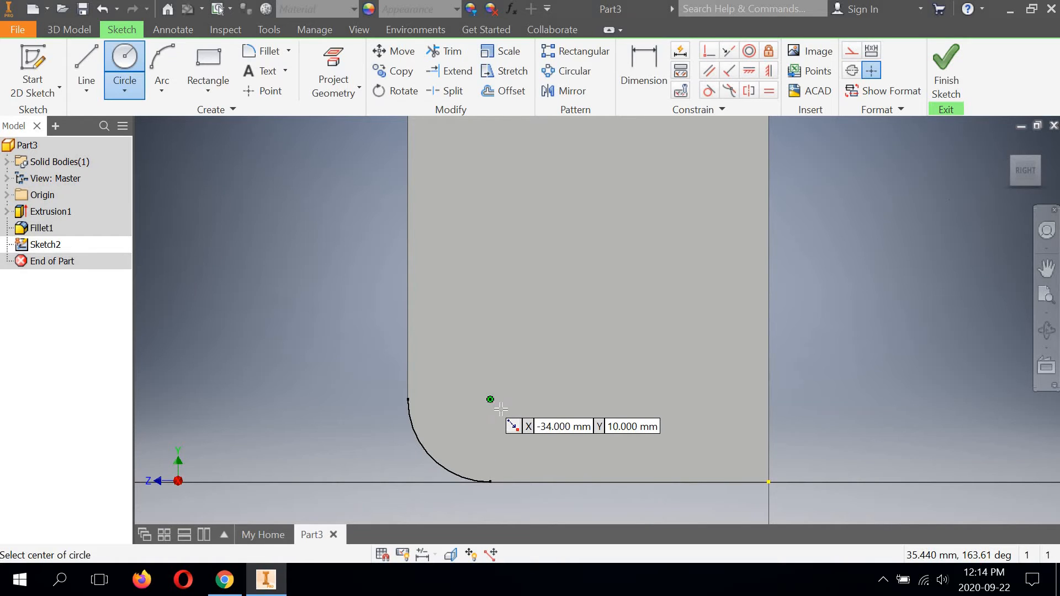
click(501, 408)
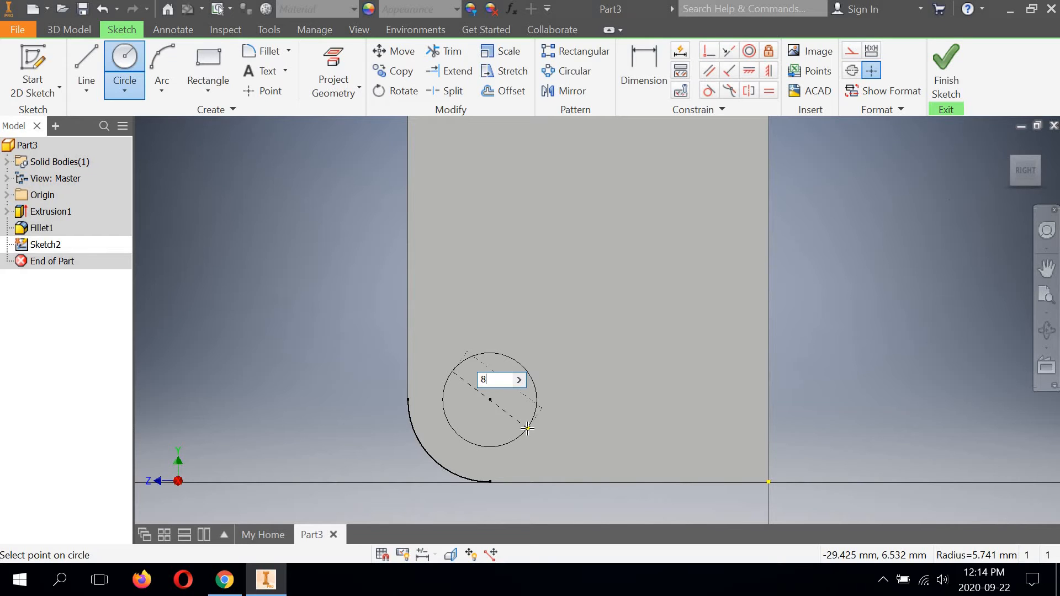
text(8)
key(Return)
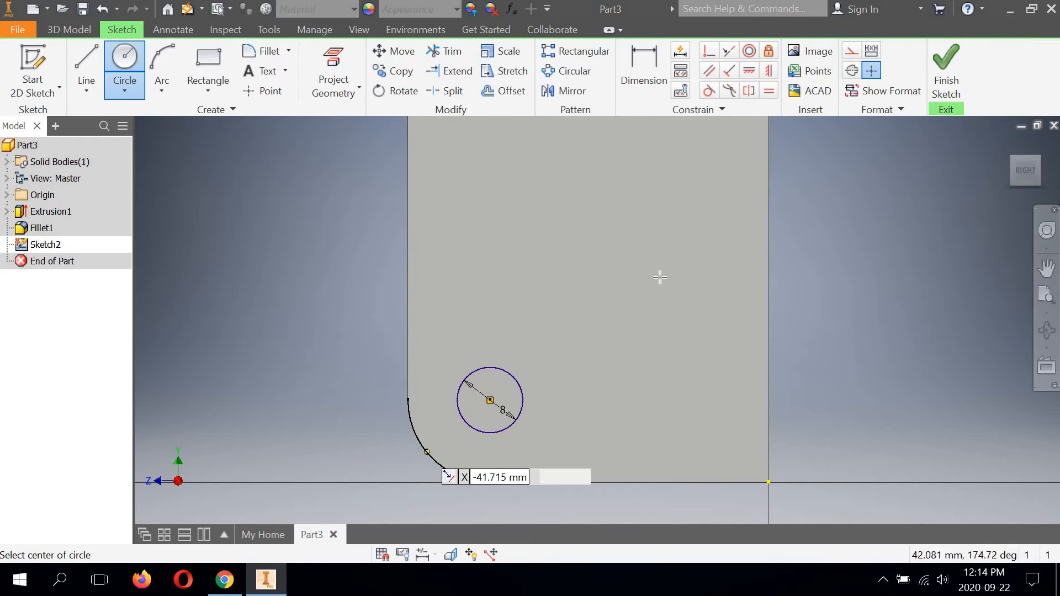
Step: Finish the sketch and extrude the 8 mm circle as a cut with the All extent through both legs
click(946, 60)
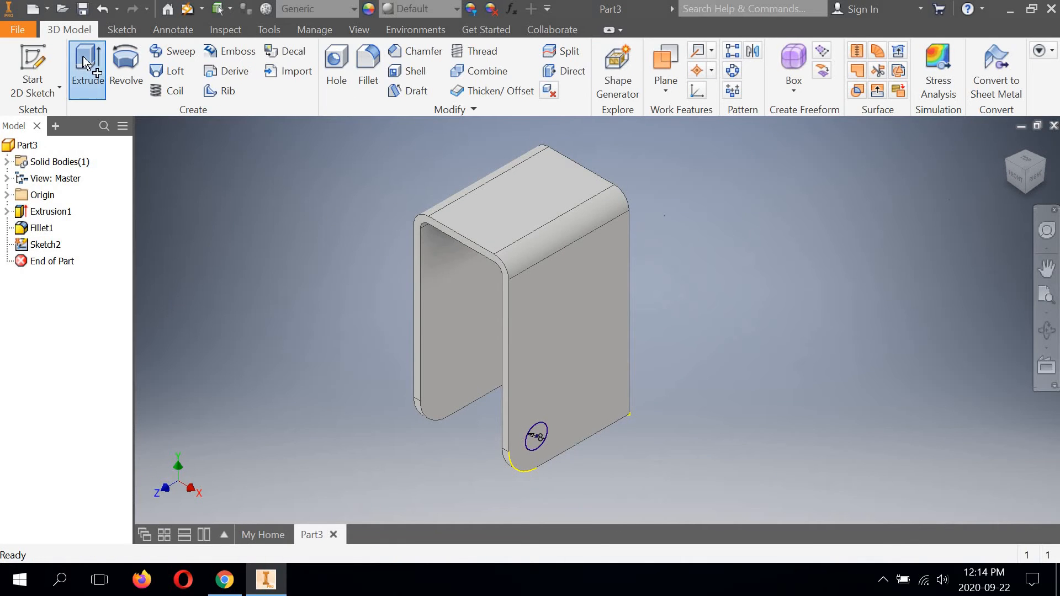
click(85, 65)
click(120, 217)
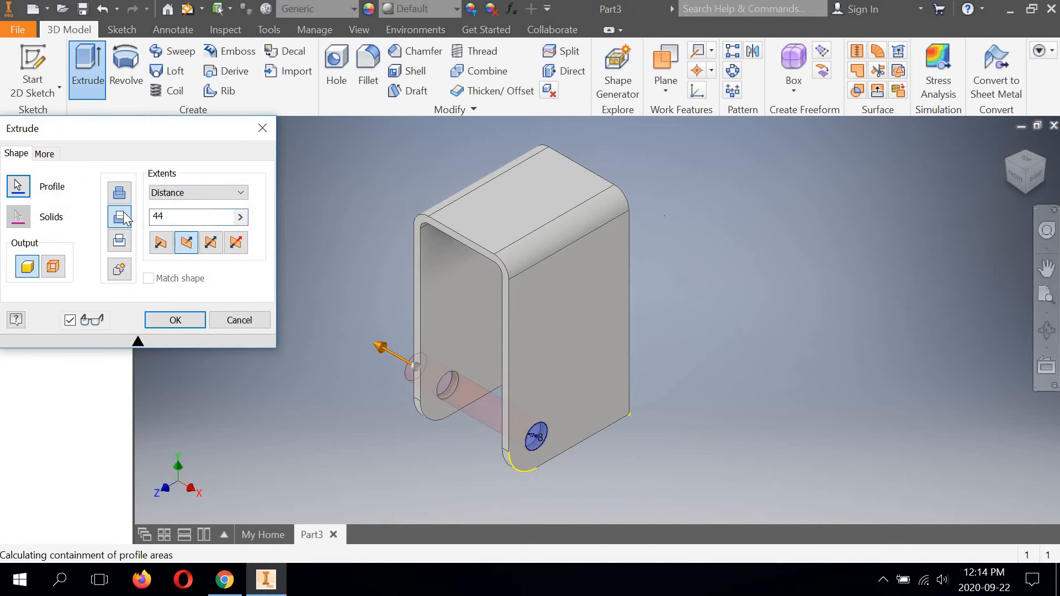
click(241, 192)
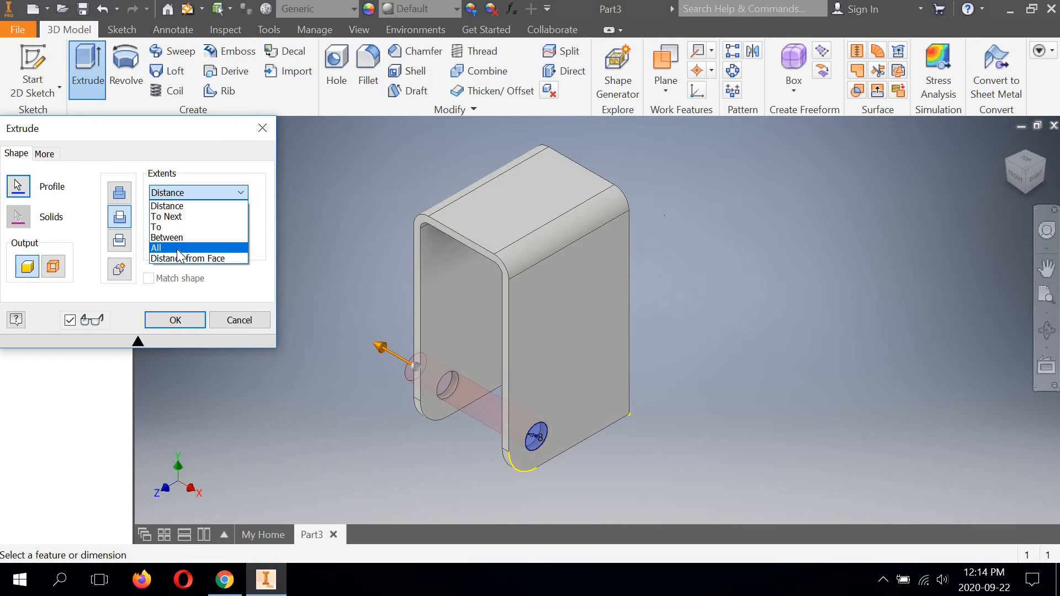
click(176, 249)
click(169, 322)
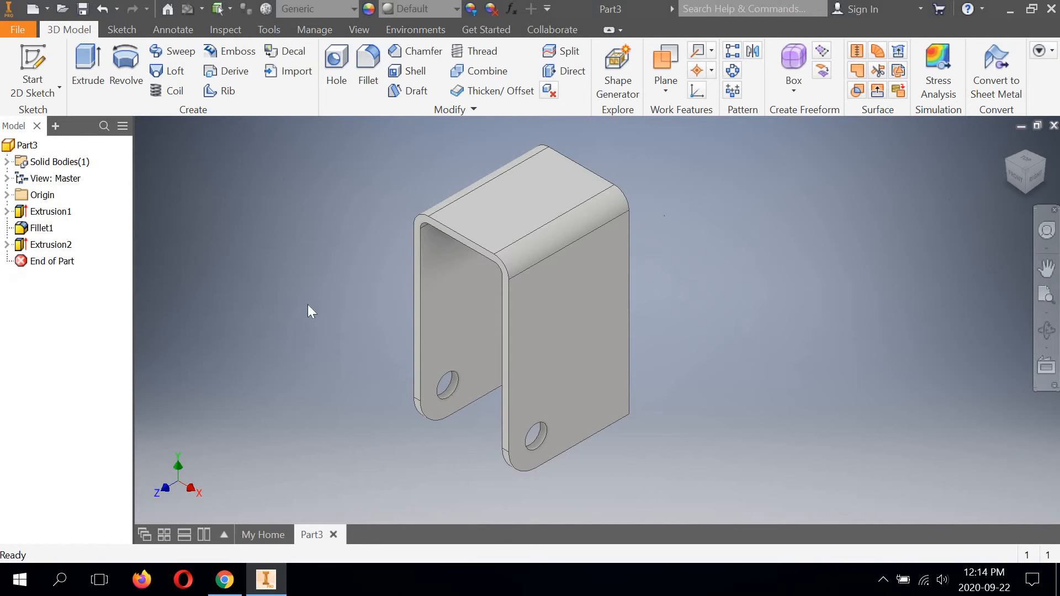
middle_drag(361, 310, 412, 314)
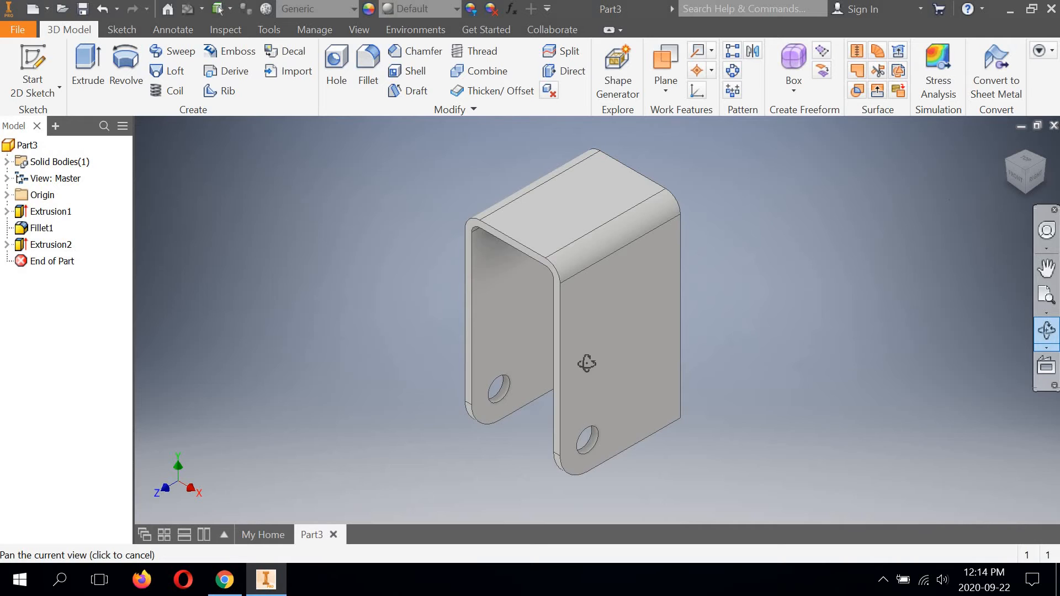
drag(561, 277, 641, 345)
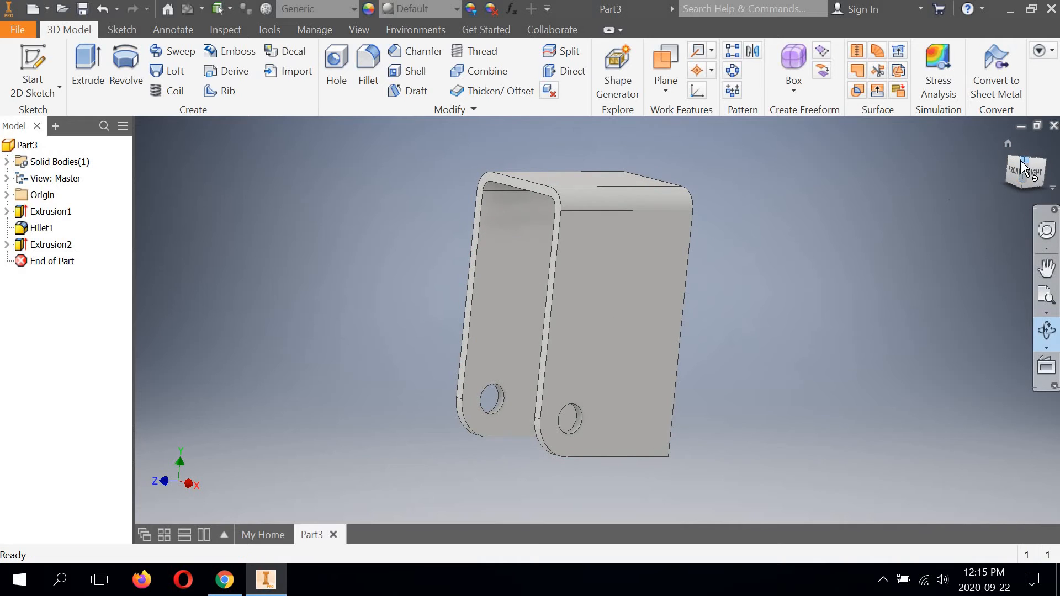
click(1022, 166)
right_click(835, 161)
click(873, 159)
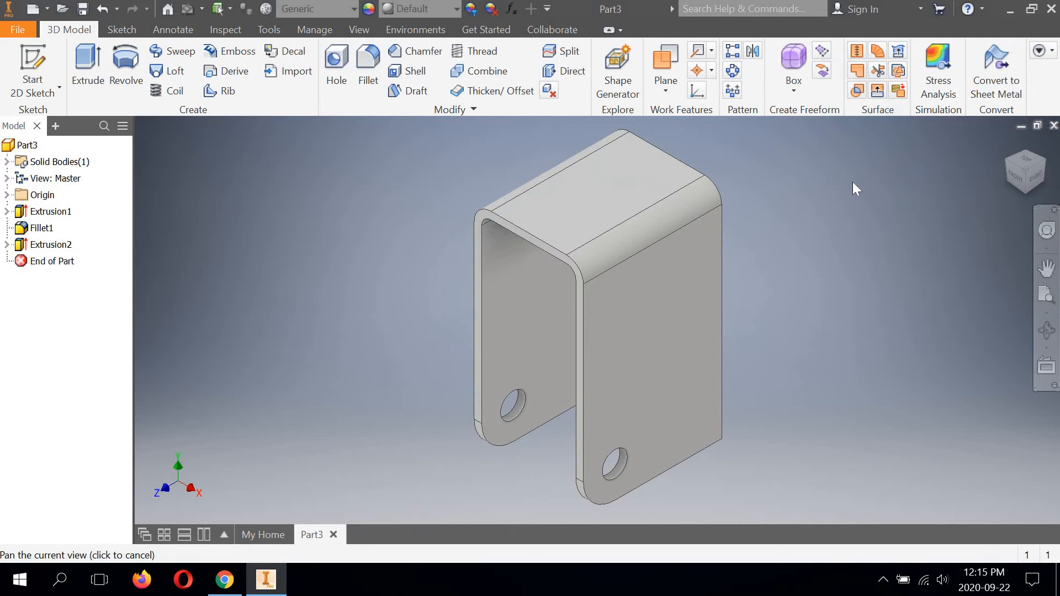
drag(793, 193, 779, 188)
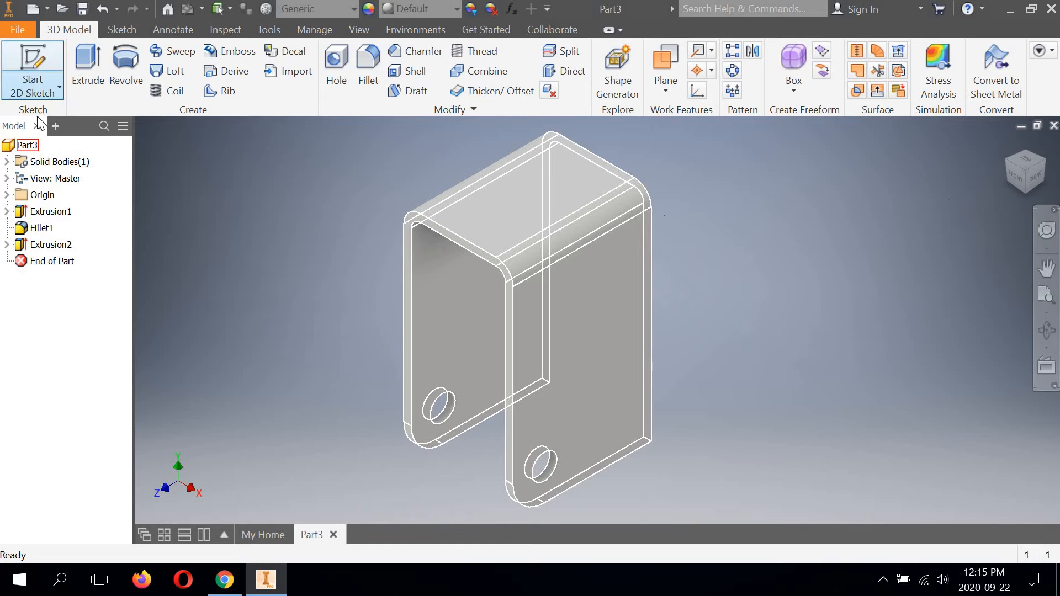
Step: Start a sketch on the right leg's outer face and draw a circle about 13 mm in diameter concentric with the hole
click(33, 83)
click(555, 321)
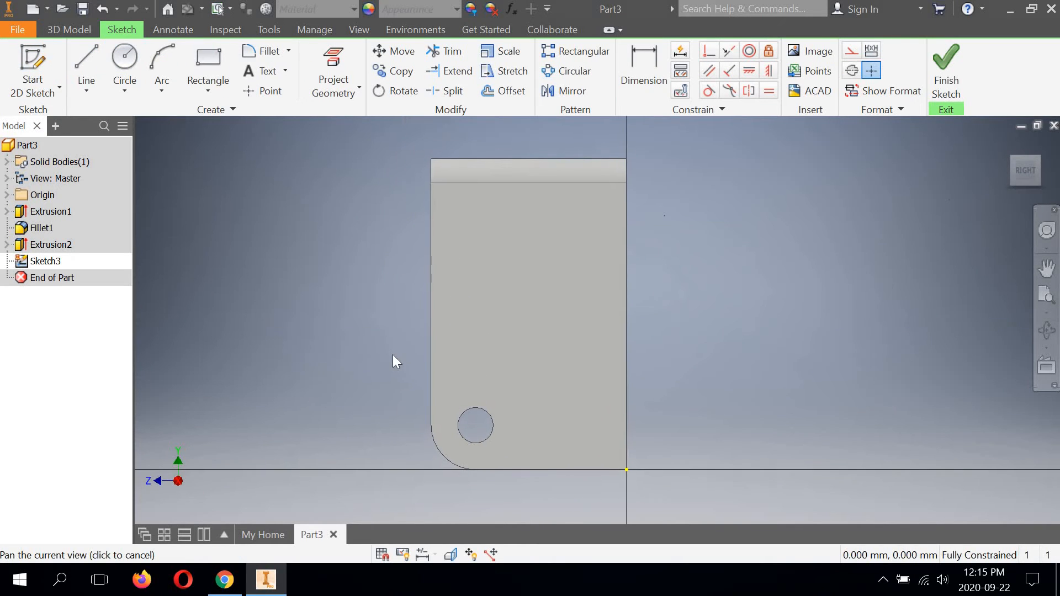
click(122, 65)
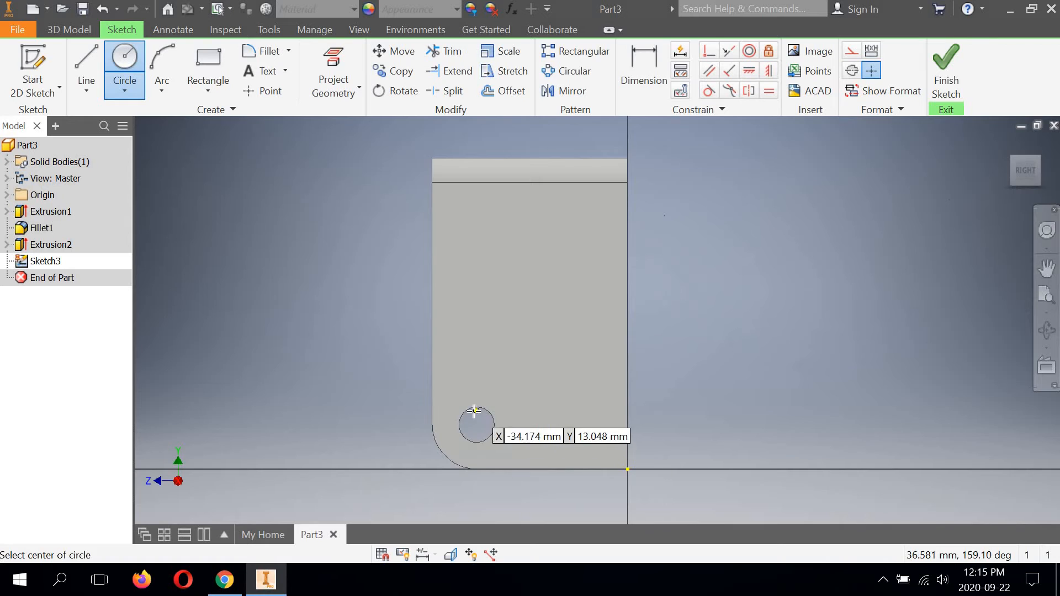
scroll(464, 395, up, 3)
scroll(445, 349, down, 5)
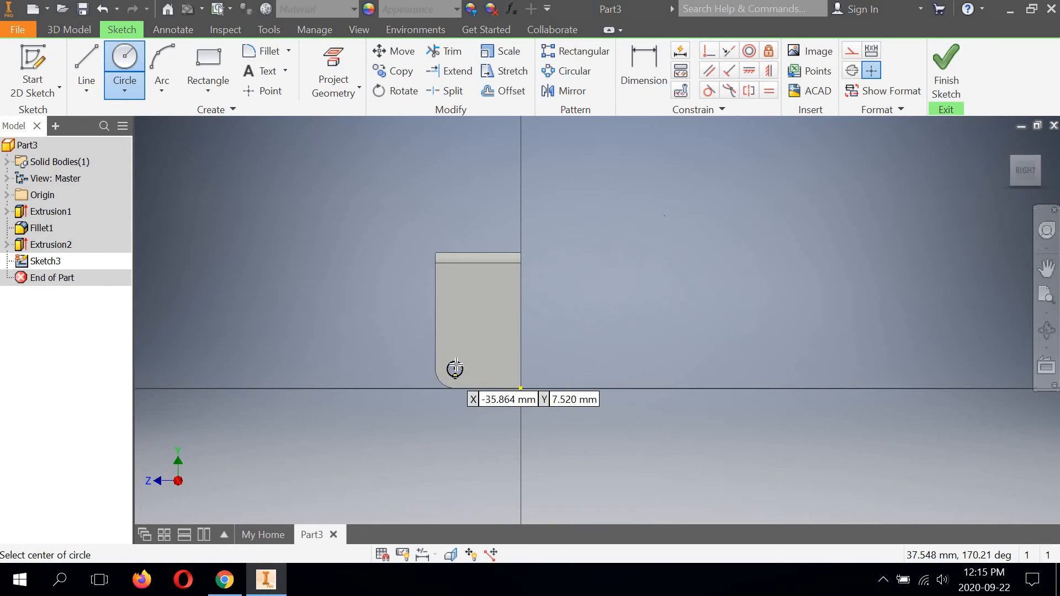
scroll(462, 360, up, 4)
scroll(464, 354, up, 3)
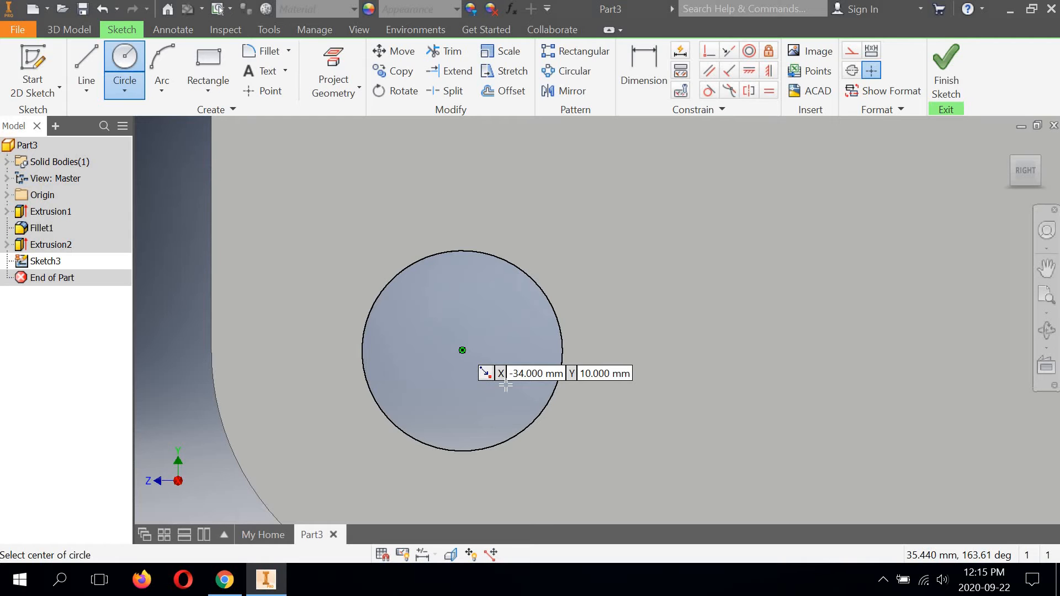
click(463, 350)
middle_drag(587, 376, 562, 284)
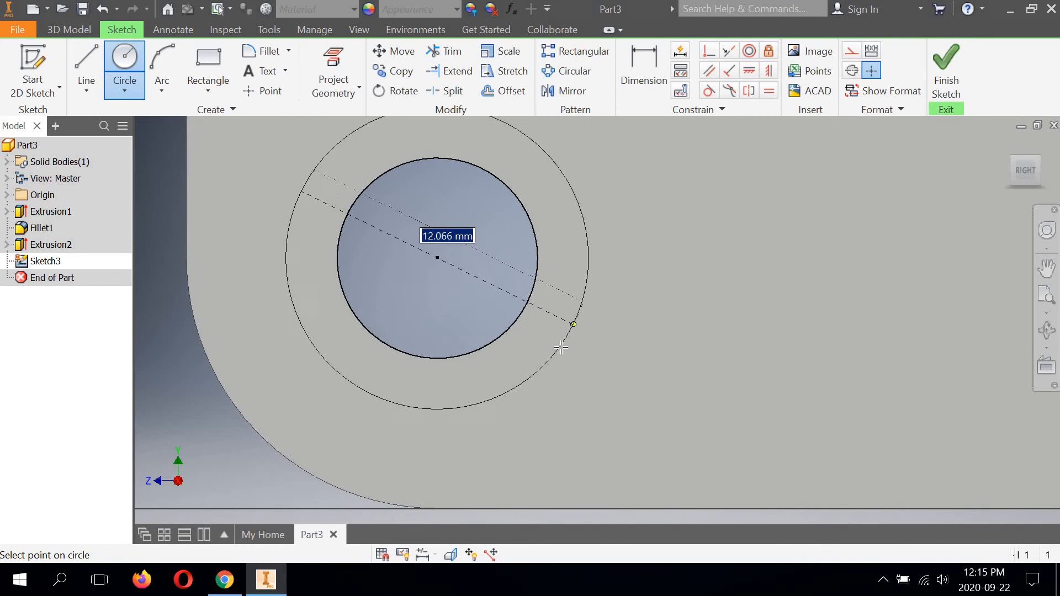
click(534, 368)
scroll(635, 362, down, 3)
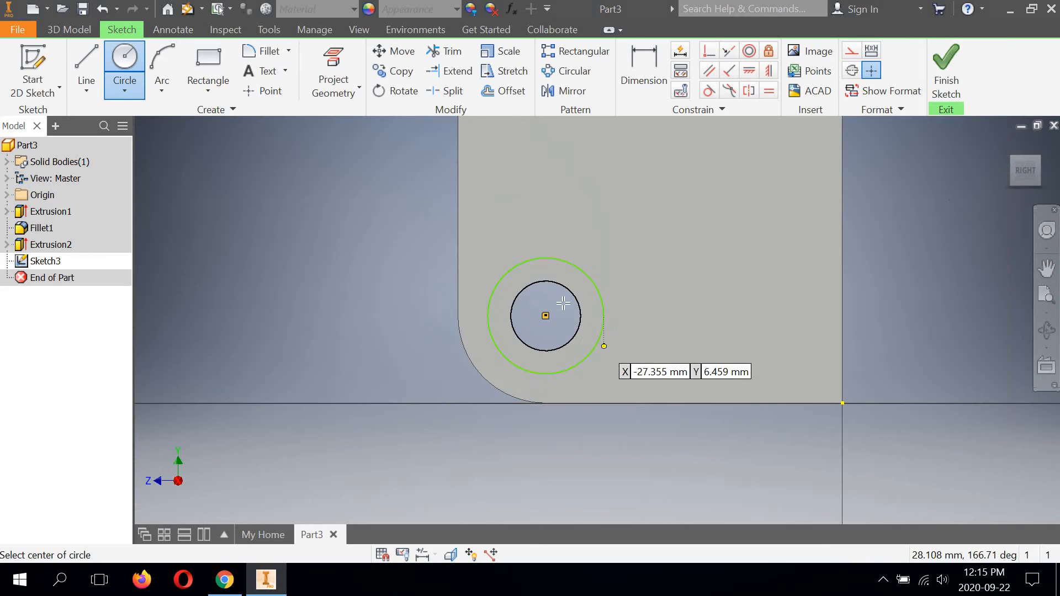
Step: Apply a tangent constraint between the larger circle and the leg's rounded bottom corner edge
click(709, 91)
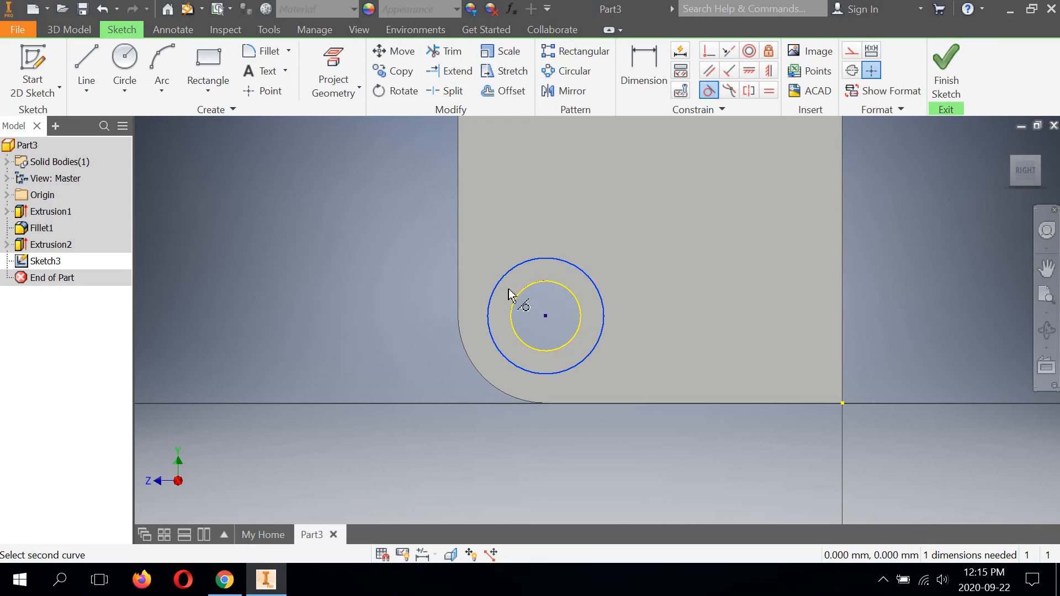
click(473, 368)
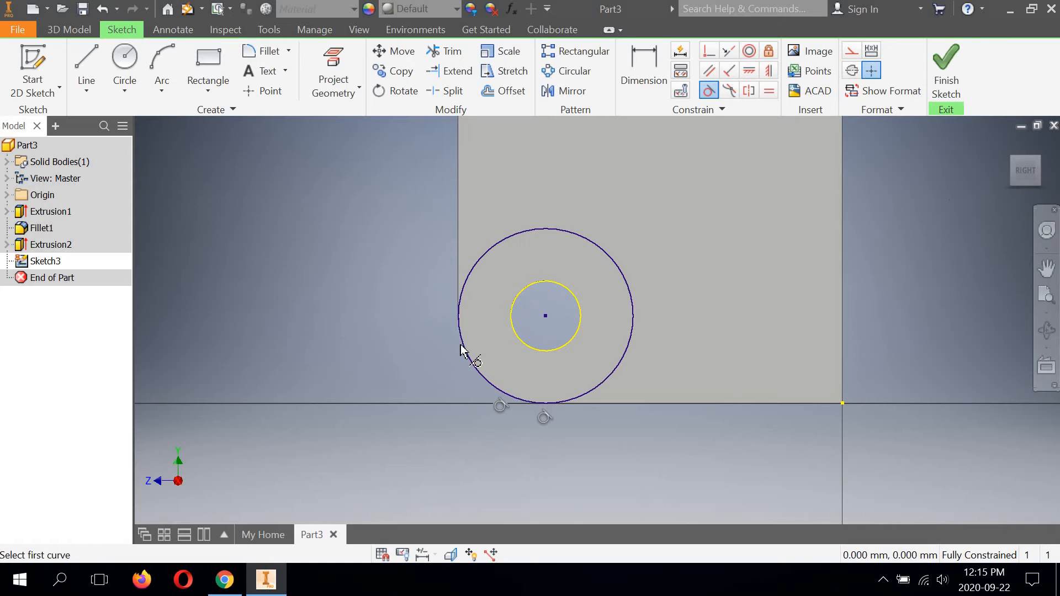
scroll(371, 231, up, 3)
middle_drag(371, 232, 312, 322)
Step: Draw a slanted line about 66 mm long from the leg's upper back edge down to a tangent point on the larger circle
scroll(355, 294, down, 4)
middle_drag(336, 273, 316, 405)
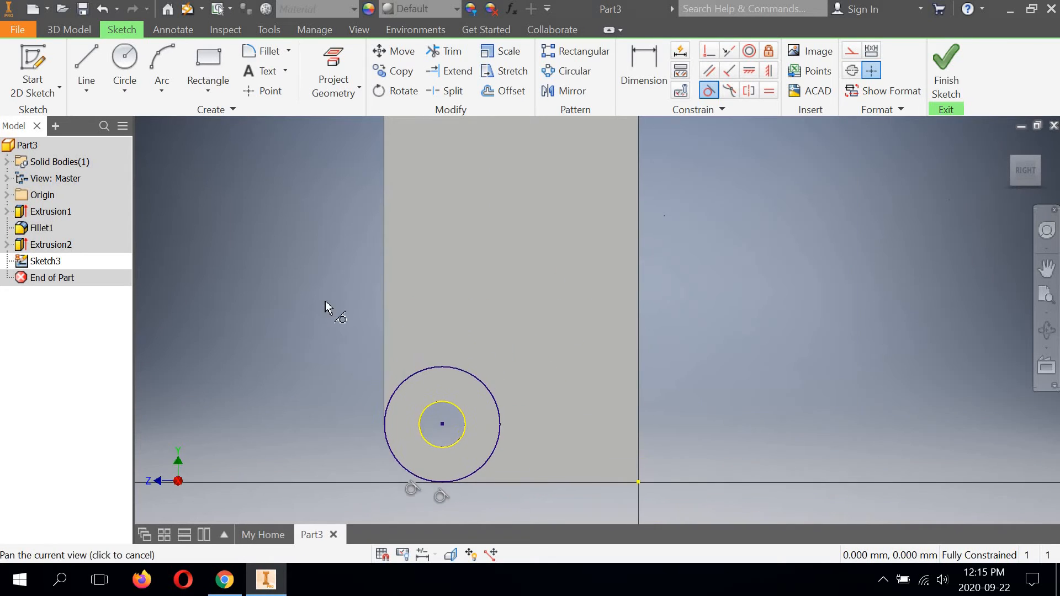
middle_drag(326, 302, 335, 322)
scroll(336, 322, down, 1)
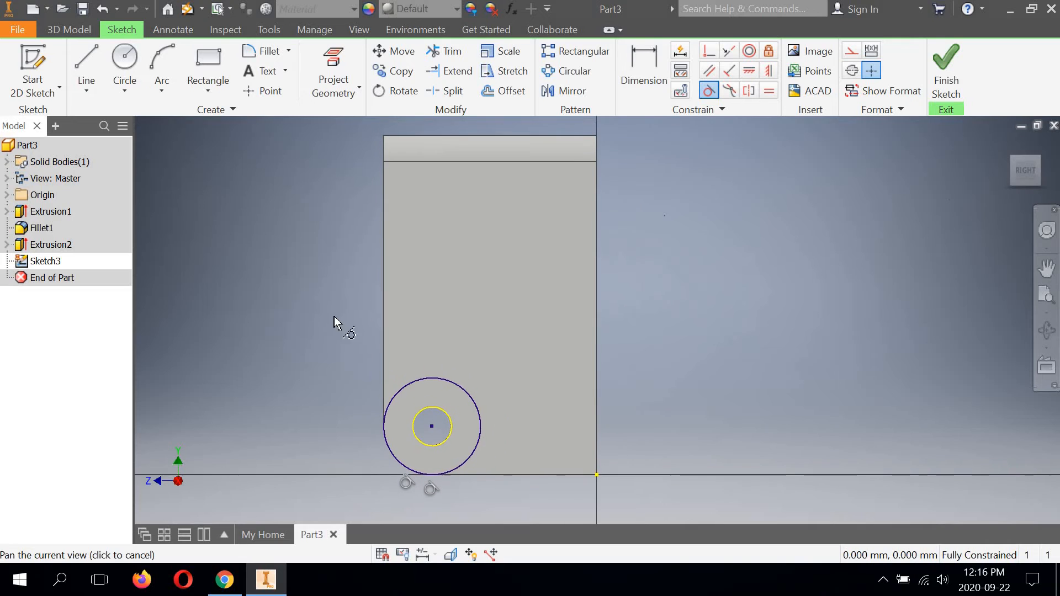
click(88, 55)
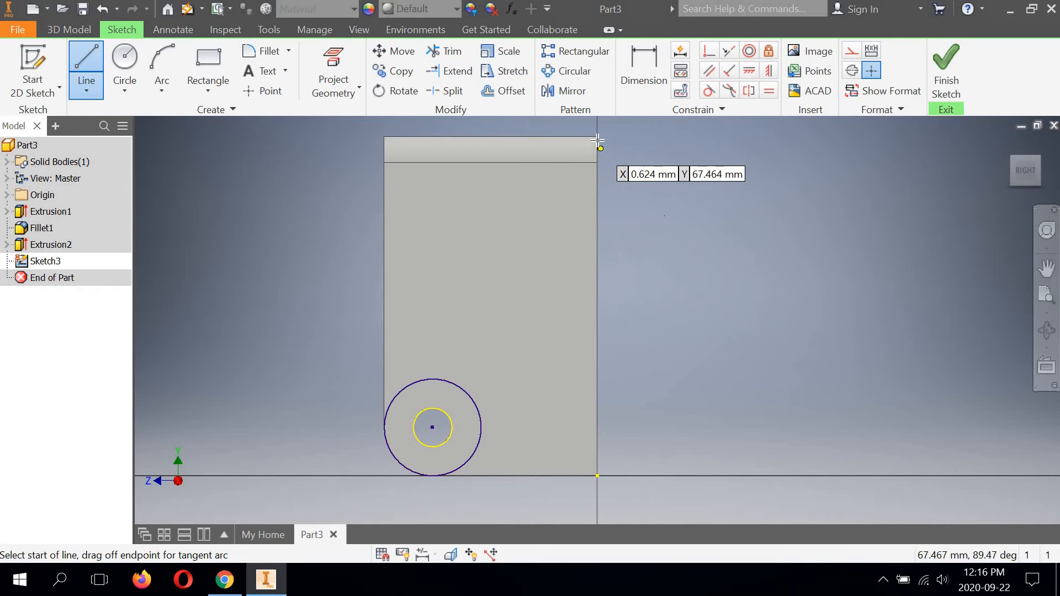
scroll(598, 145, up, 2)
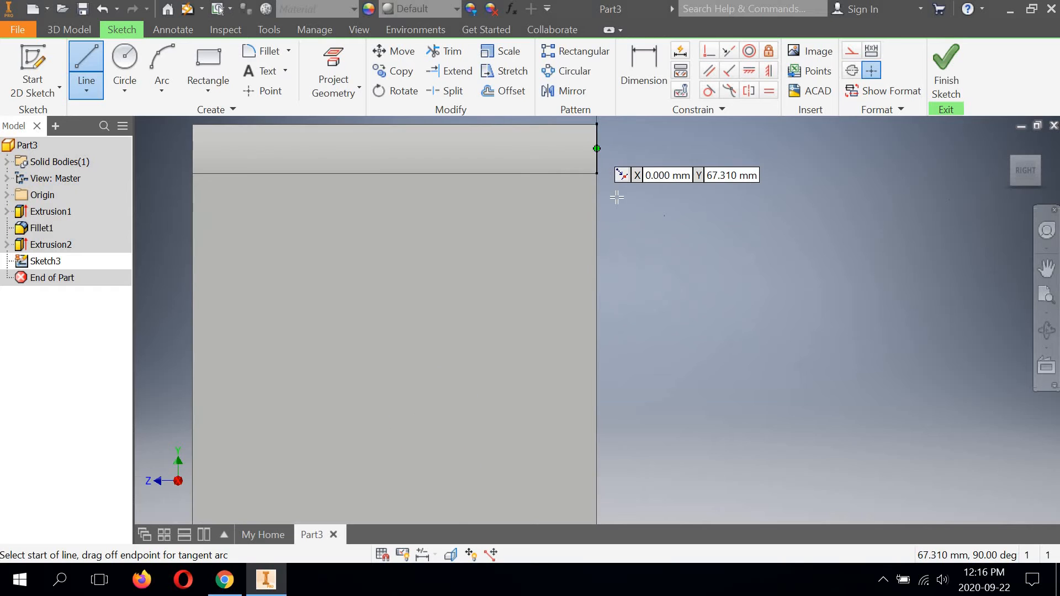
middle_drag(617, 197, 638, 264)
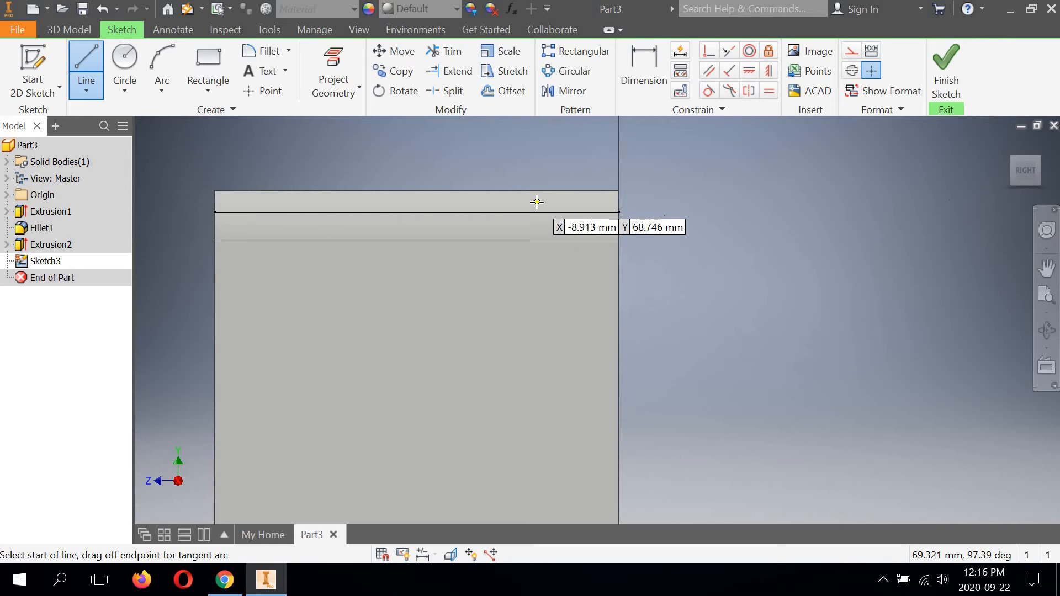
click(619, 212)
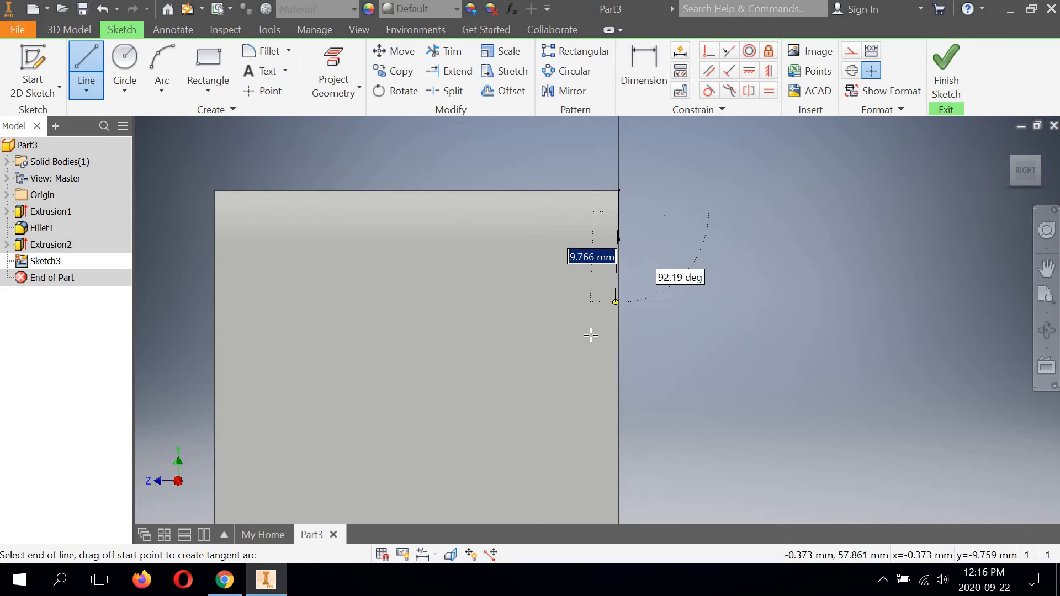
scroll(588, 334, down, 3)
middle_drag(561, 456, 591, 231)
scroll(591, 230, up, 3)
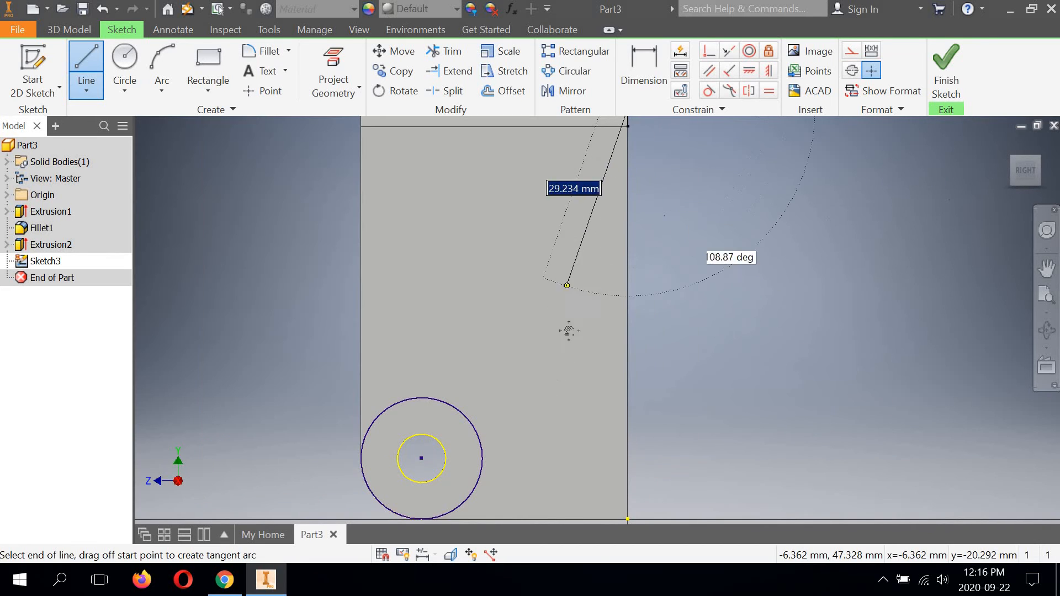
middle_drag(521, 444, 563, 347)
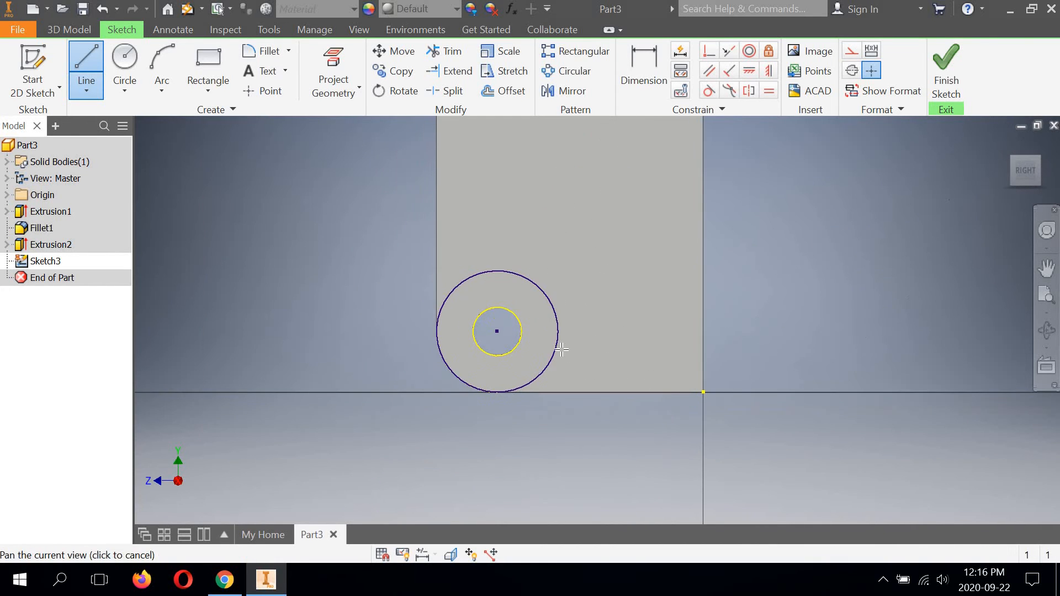
scroll(560, 347, down, 2)
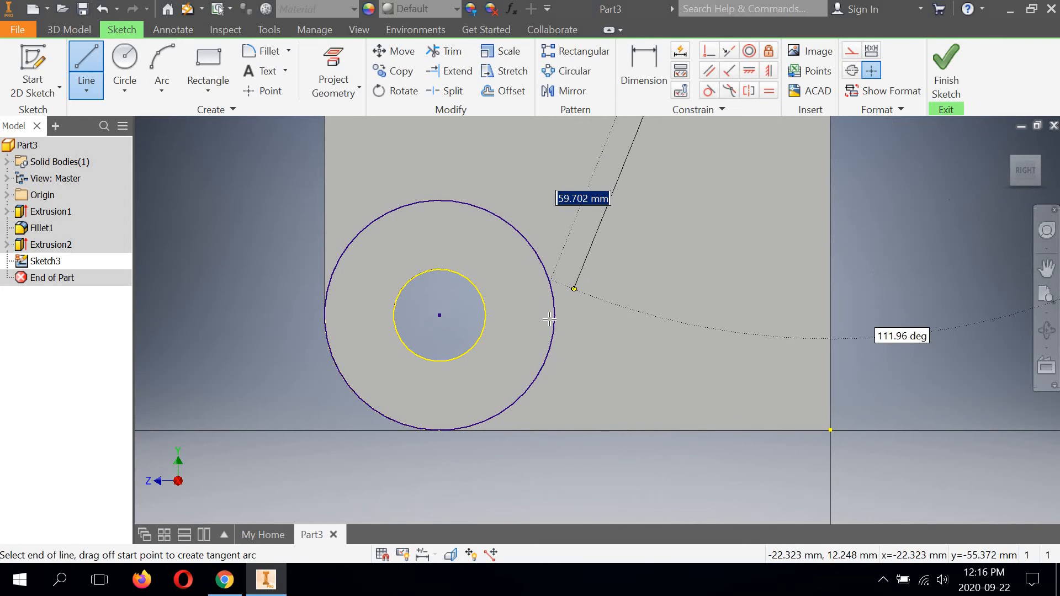
double_click(553, 377)
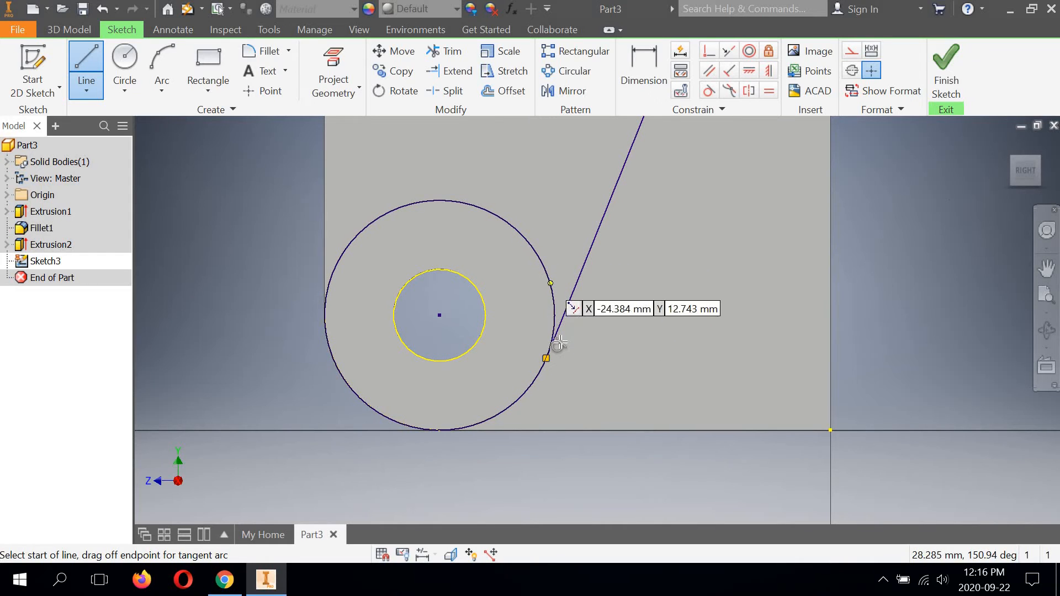
scroll(579, 381, up, 3)
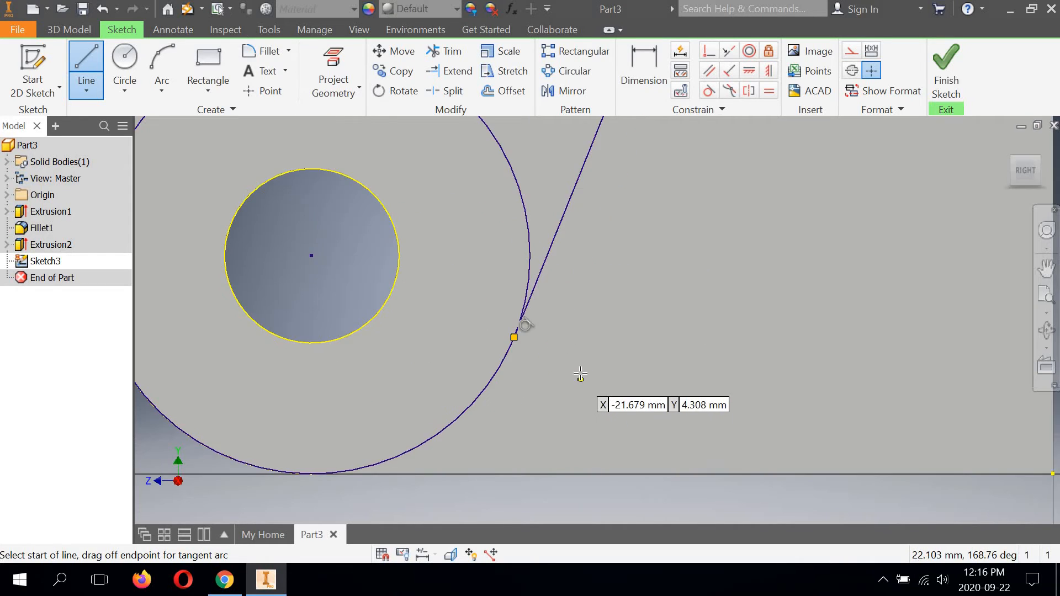
Step: Draw a vertical line along the leg's back edge from the slanted line's upper end down to the bottom corner at the origin
scroll(577, 374, down, 6)
middle_drag(682, 332, 634, 372)
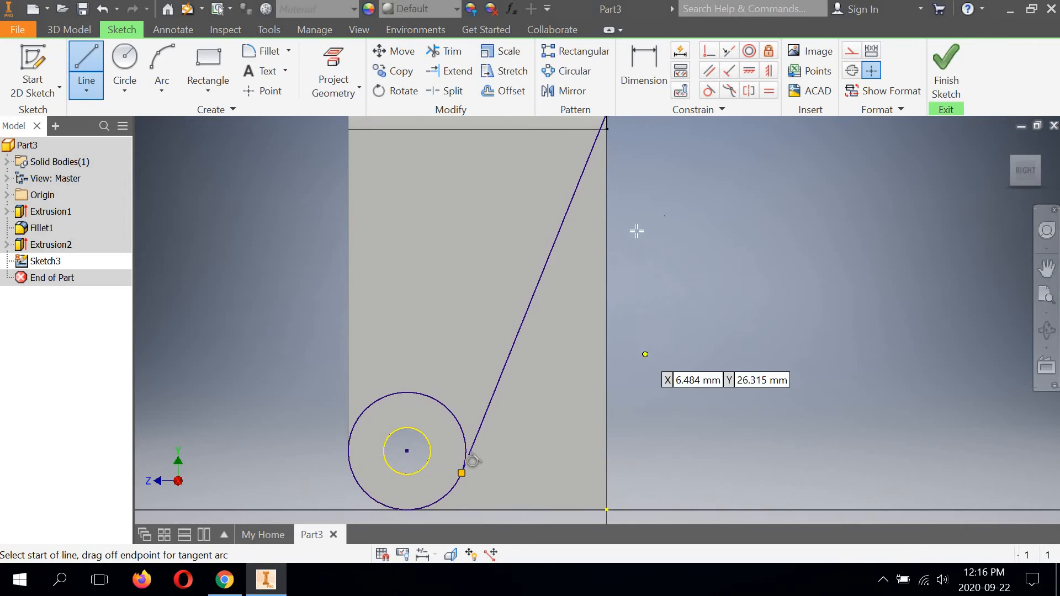
scroll(635, 237, down, 3)
scroll(626, 229, up, 4)
scroll(613, 230, up, 4)
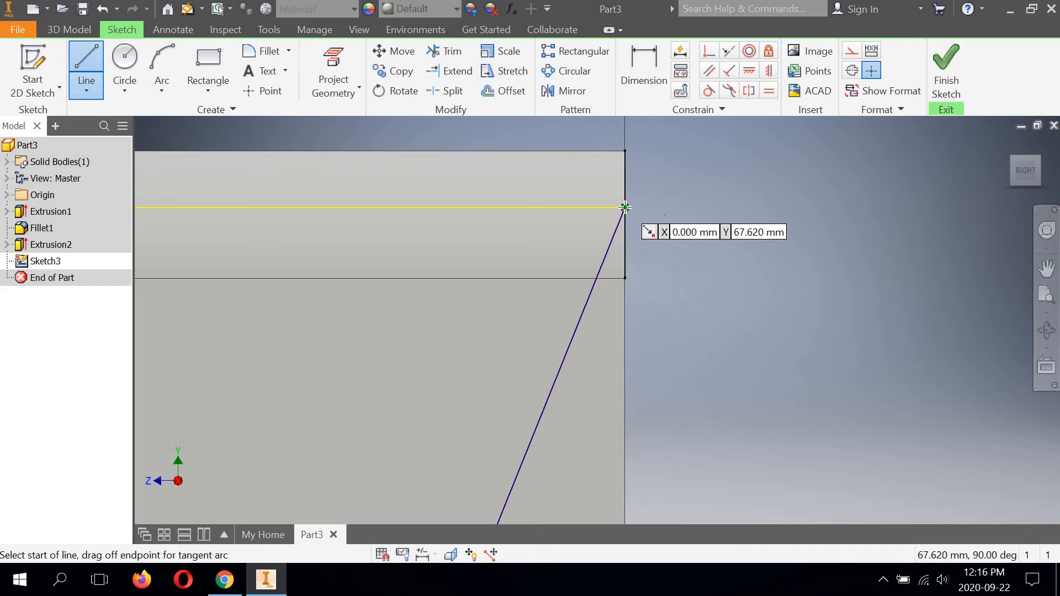
click(623, 210)
scroll(649, 302, up, 4)
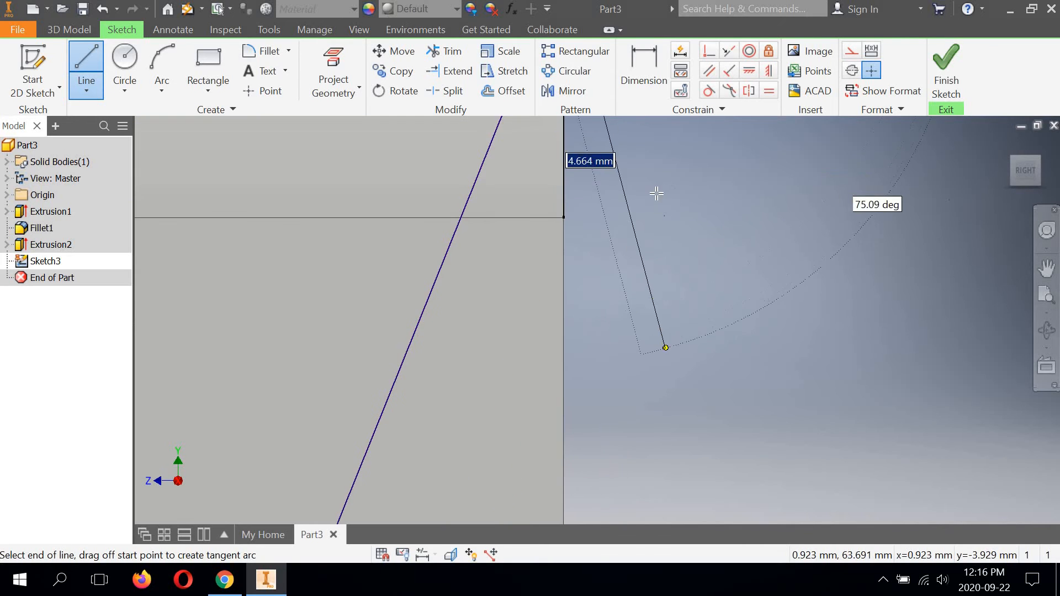
scroll(656, 194, down, 4)
scroll(669, 342, down, 1)
middle_drag(660, 406, 629, 230)
scroll(649, 340, down, 2)
middle_drag(608, 478, 589, 249)
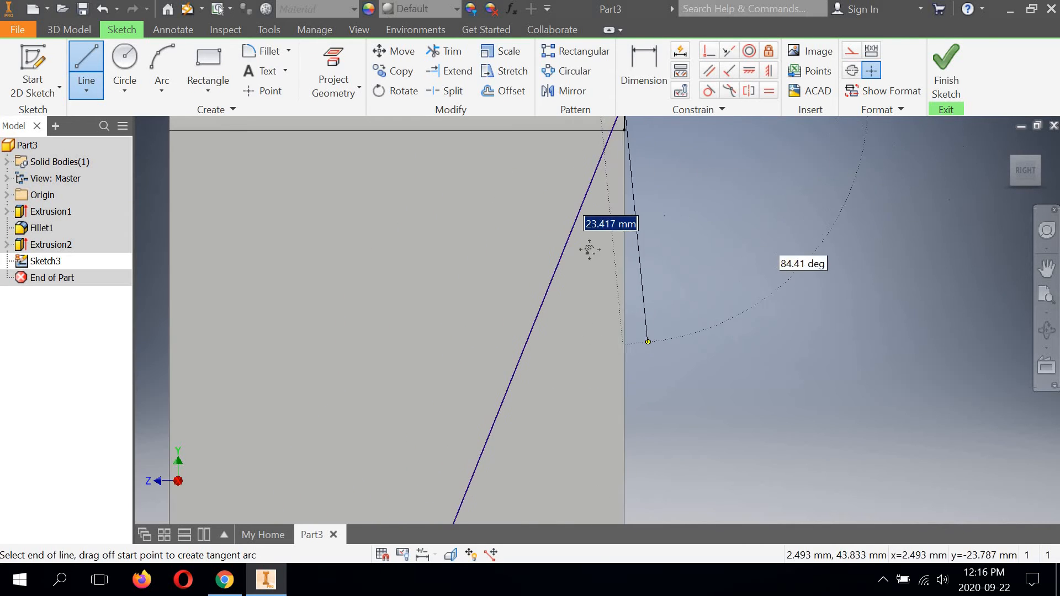
middle_drag(650, 355, 655, 309)
middle_drag(650, 434, 647, 292)
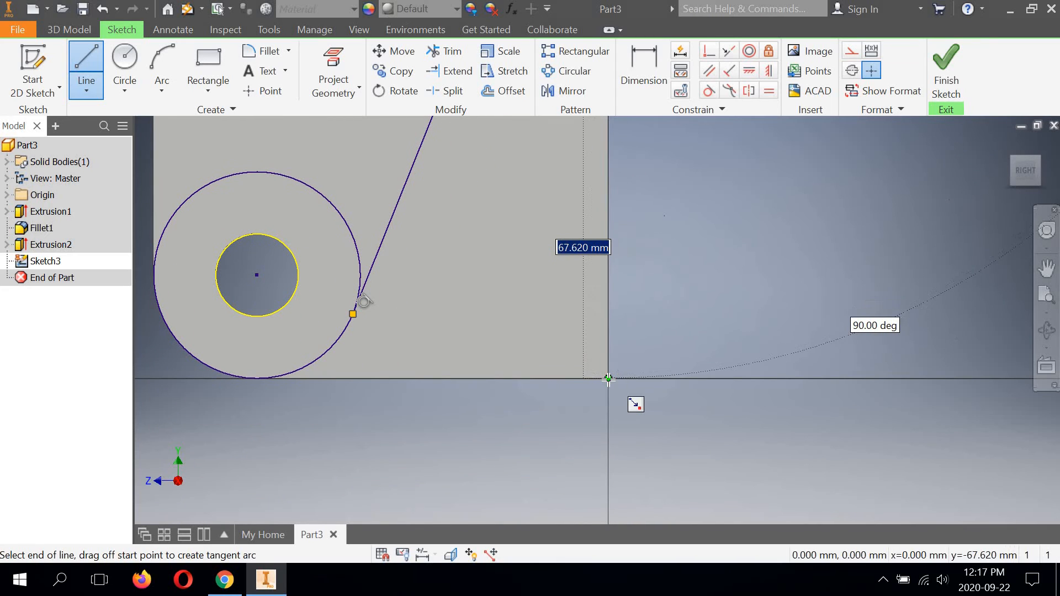
click(608, 379)
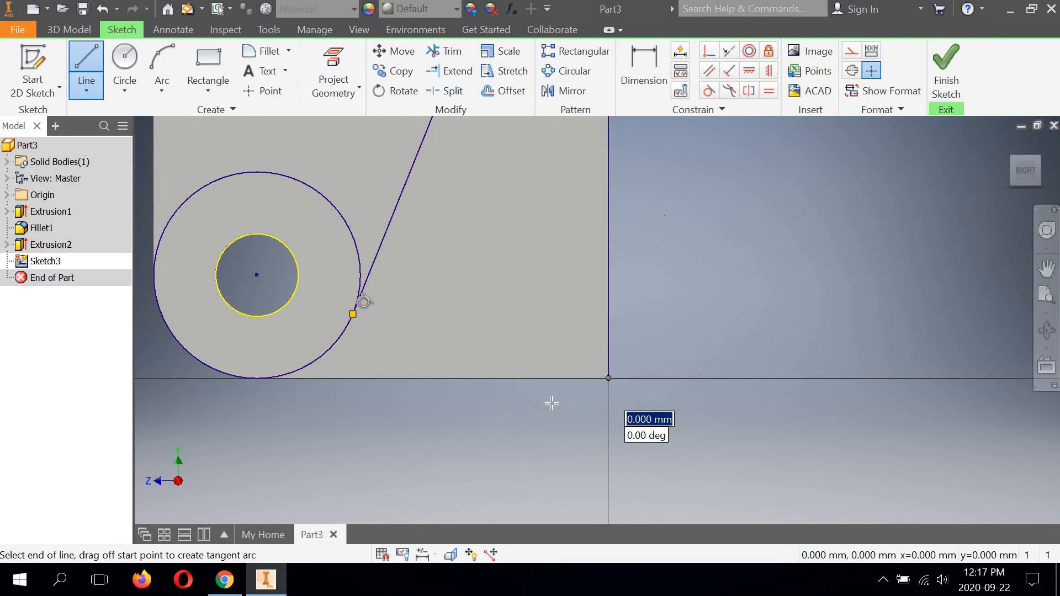
Step: Draw a 34 mm horizontal line along the leg's bottom edge to the larger circle's lowest point and end the line chain
click(258, 379)
right_click(382, 432)
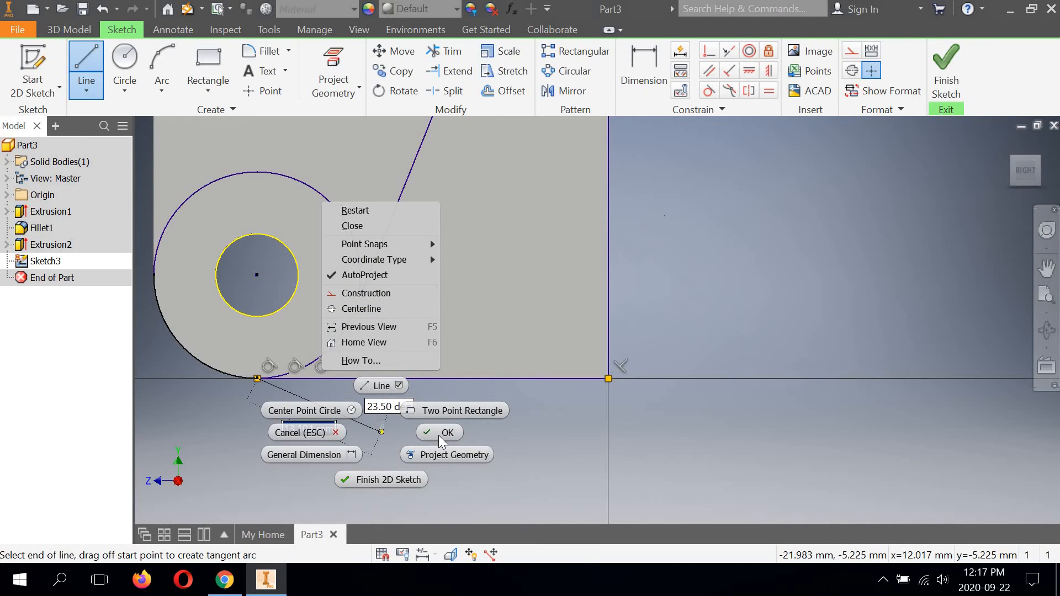
click(442, 437)
Step: Trim away the larger circle's upper portion, keeping the lower arc between the slanted line and the bottom line
scroll(466, 425, up, 3)
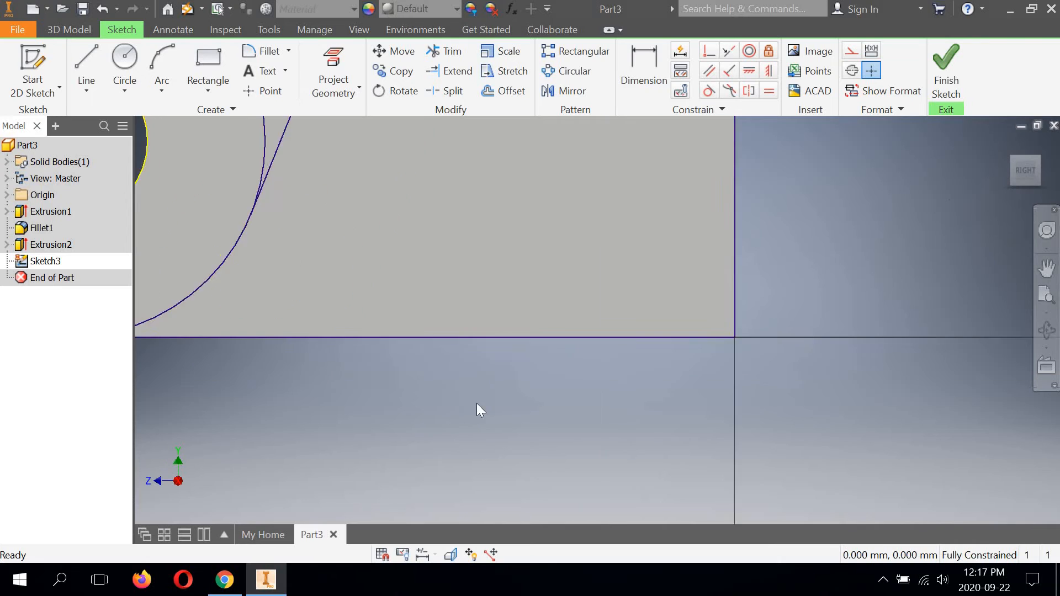
scroll(477, 403, up, 1)
scroll(490, 395, down, 6)
middle_drag(595, 403, 611, 410)
middle_drag(438, 353, 523, 414)
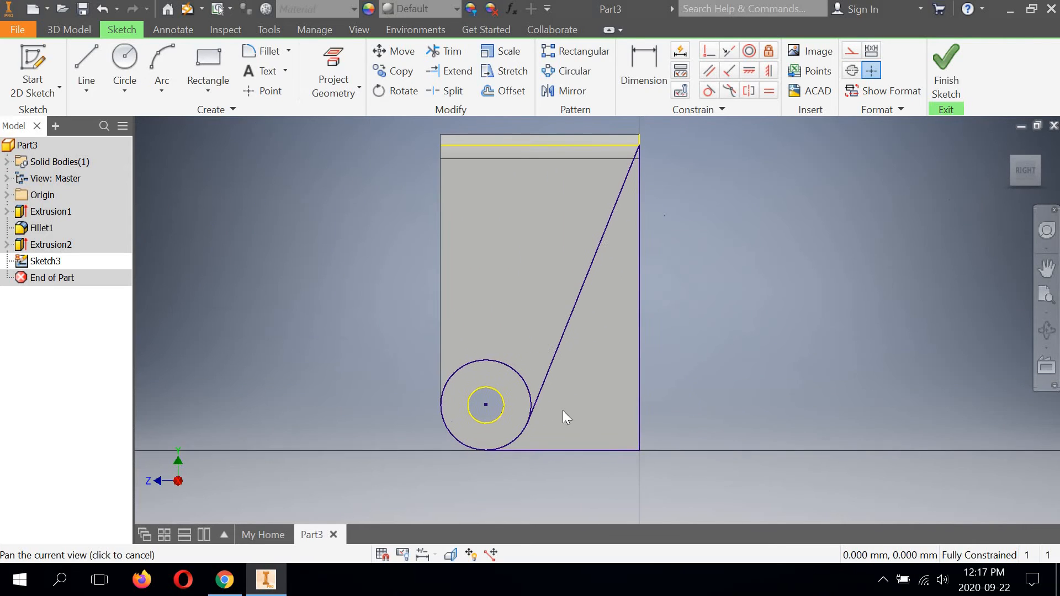
click(446, 52)
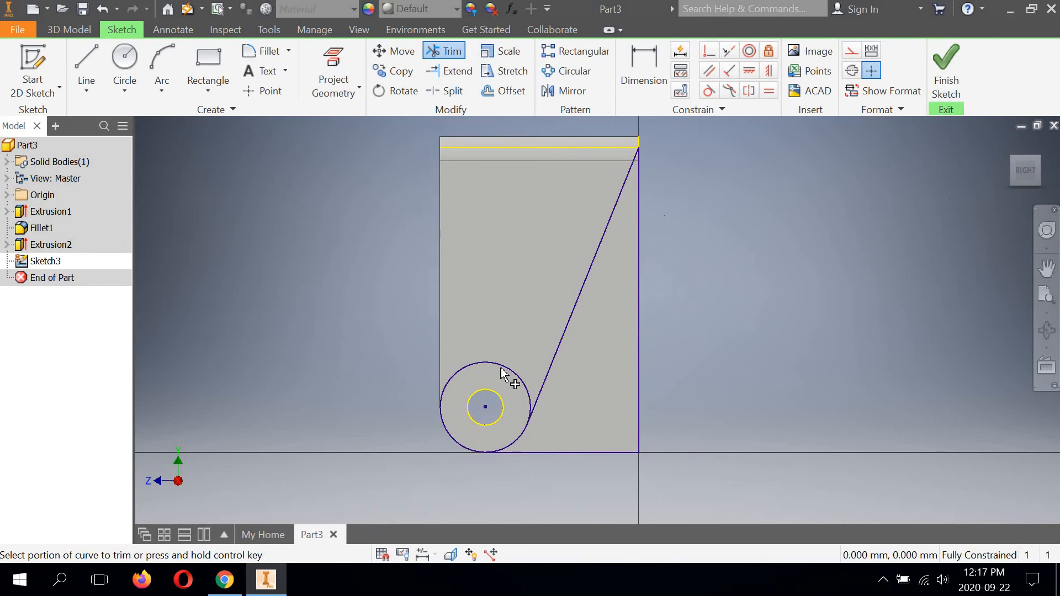
click(464, 367)
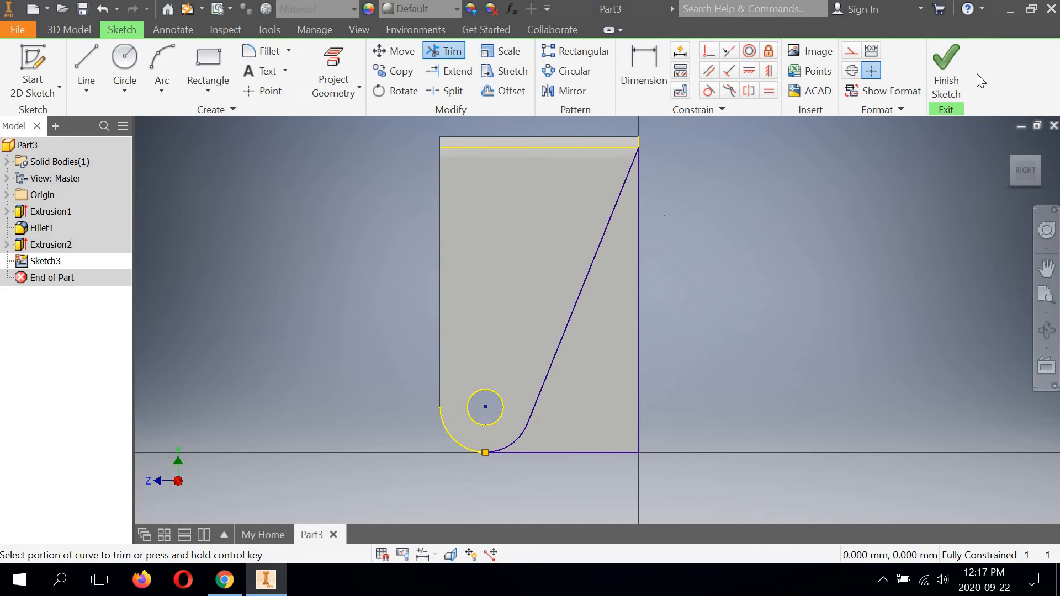
Step: Finish the sketch and extrude the triangular region behind the slanted line as a cut with the All extent through both legs
click(946, 70)
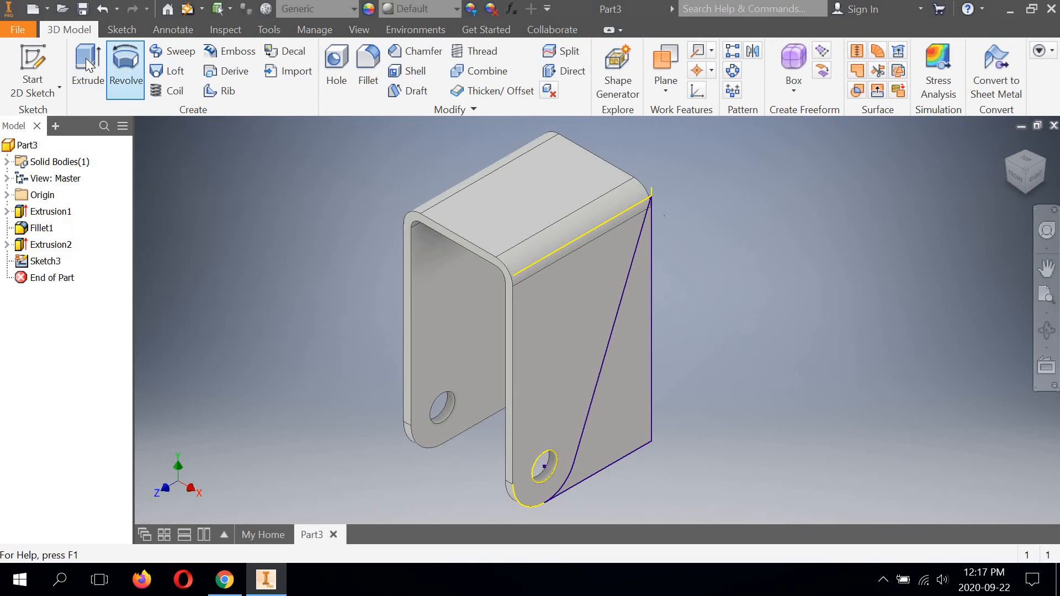
click(88, 63)
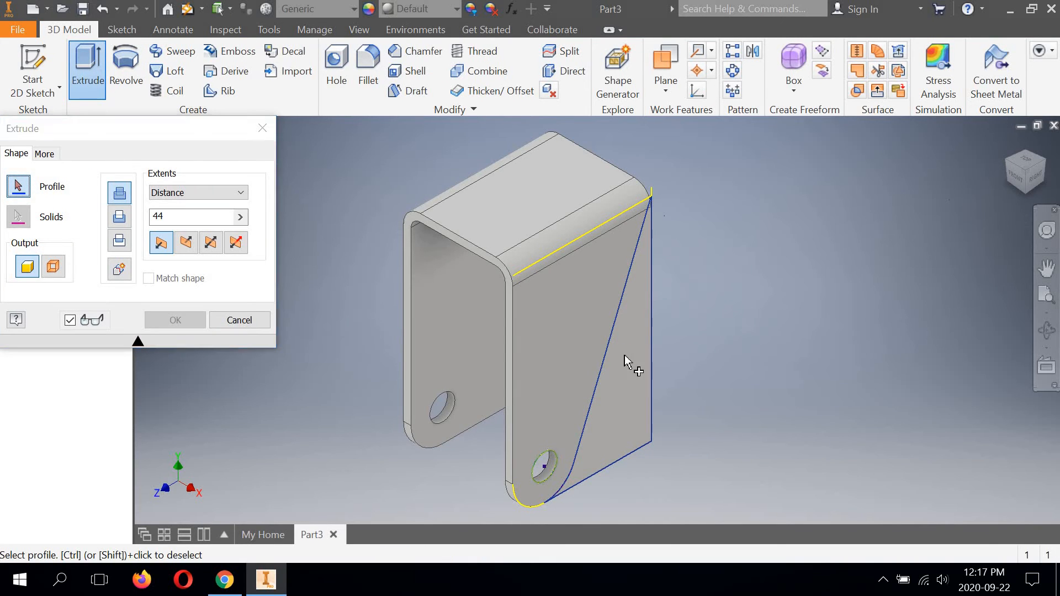
click(626, 362)
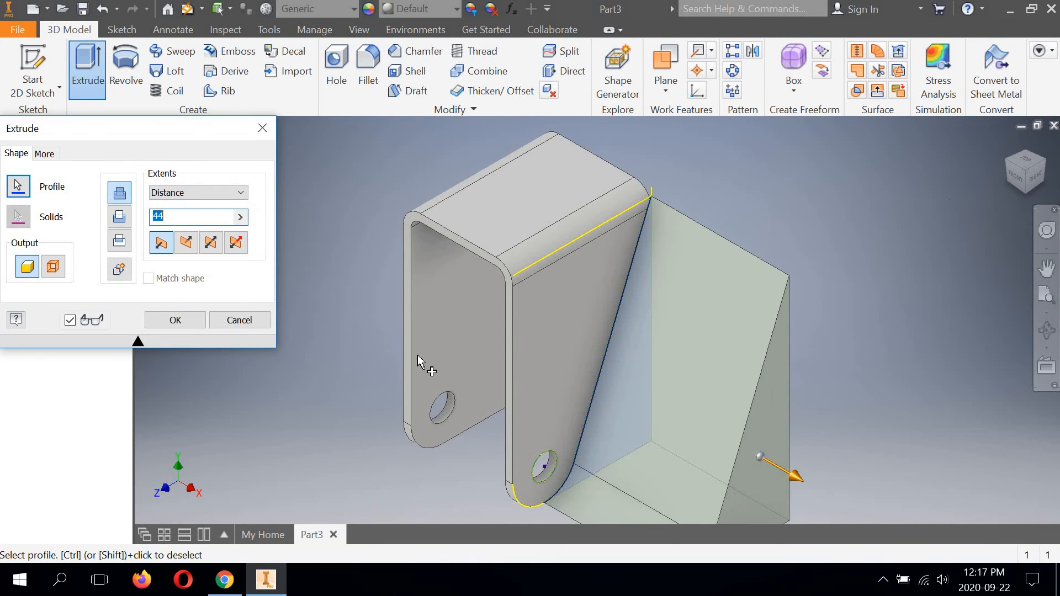
click(120, 217)
click(237, 192)
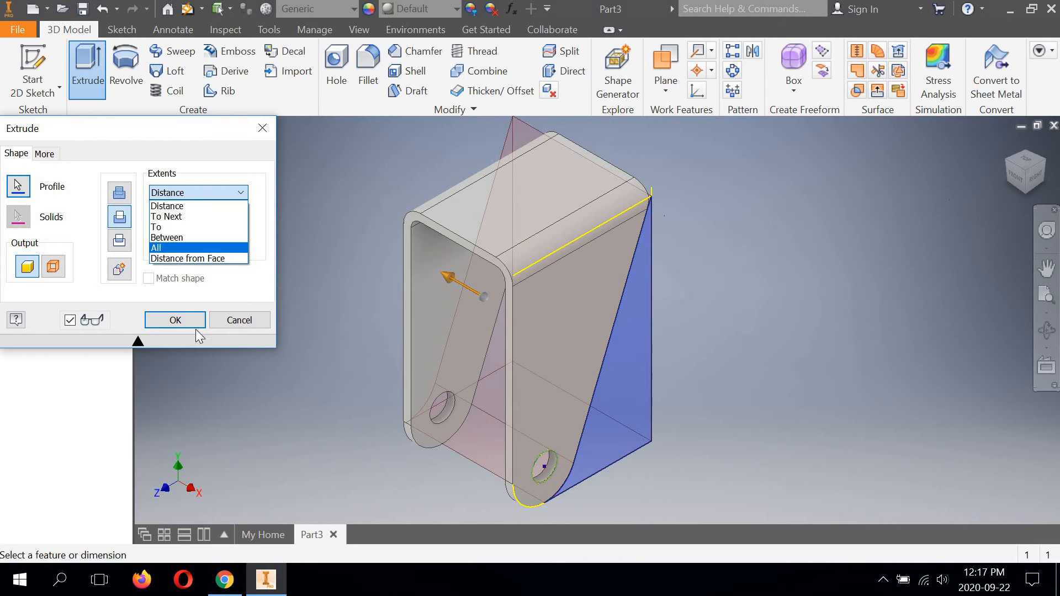
click(166, 245)
click(176, 322)
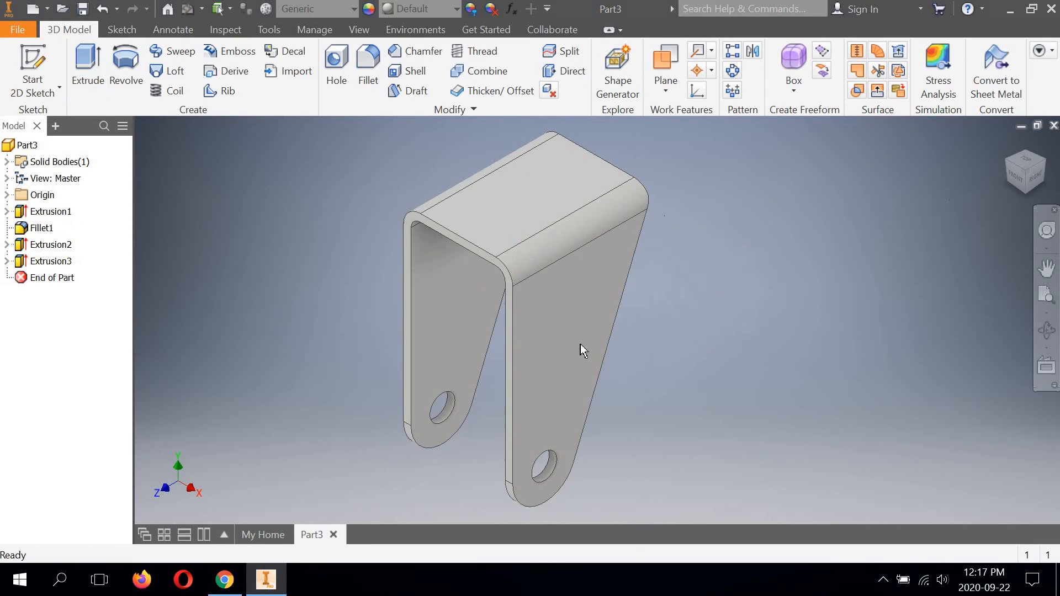
Step: Inspect the tapered legs from another angle, restore the isometric view, and start a 2D sketch on the bracket's flat top face
click(1043, 334)
drag(509, 324, 586, 368)
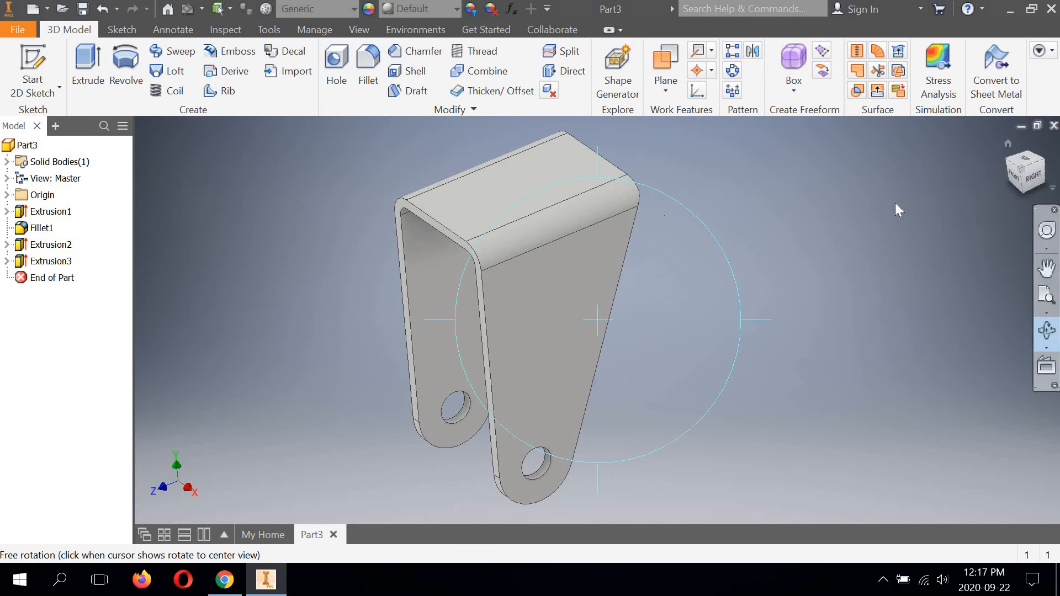
click(1020, 177)
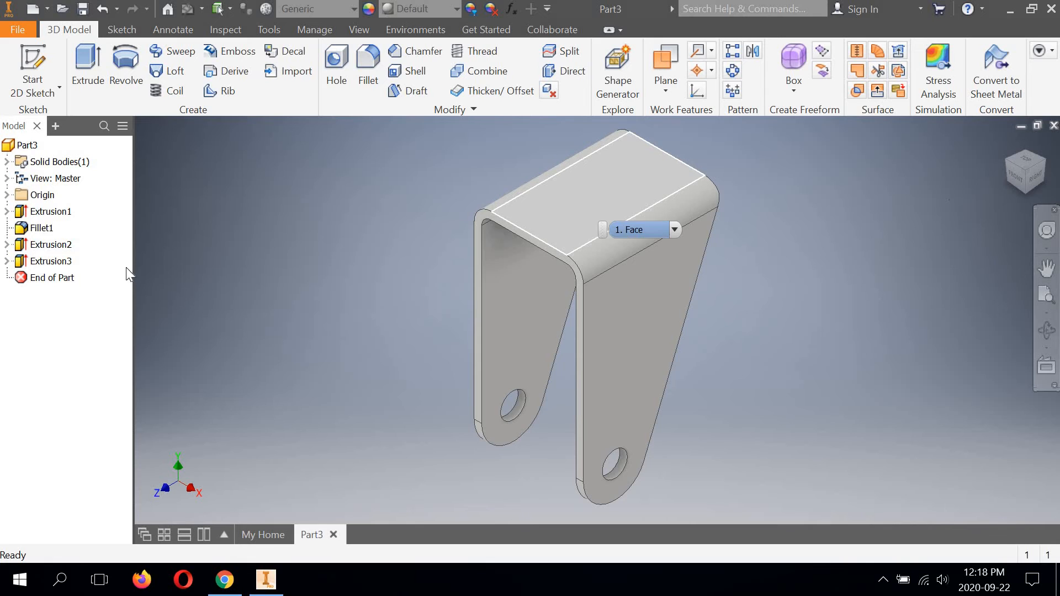
click(36, 88)
click(35, 113)
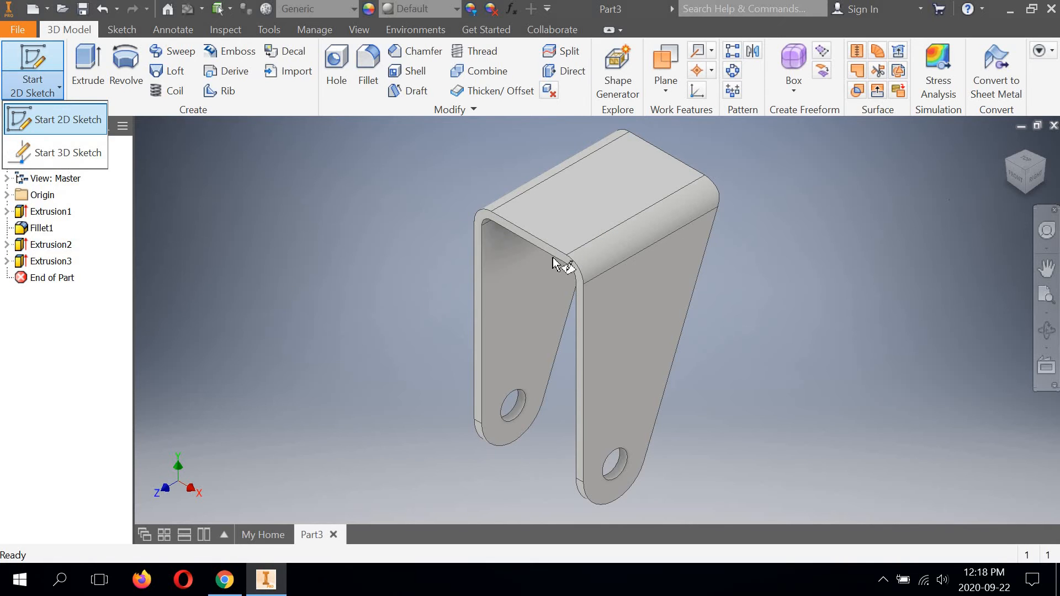
click(579, 207)
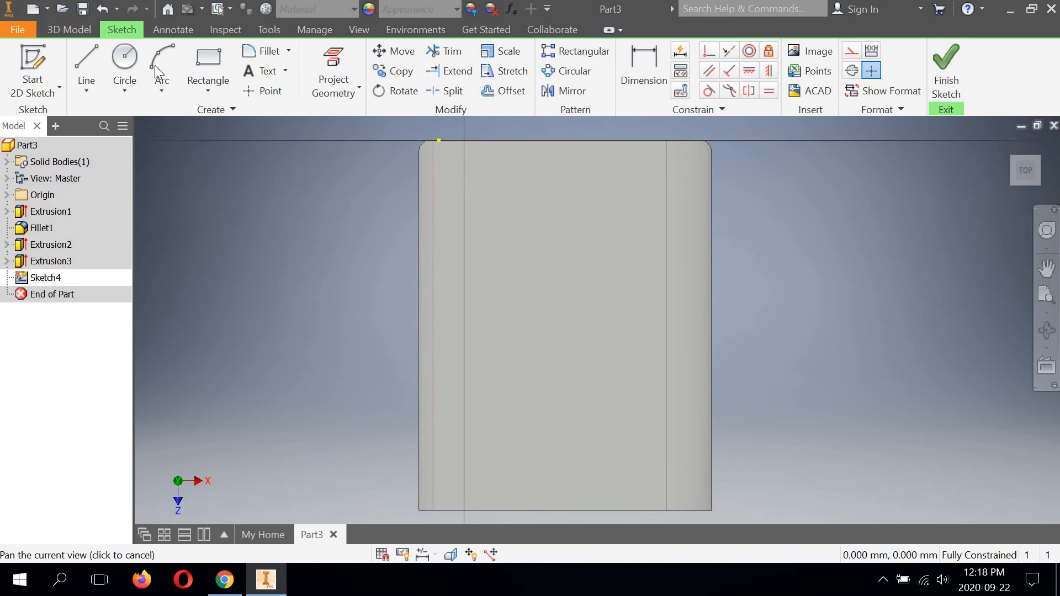
Step: Draw a 14.5 mm diameter circle near the middle of the bracket's top face
click(125, 60)
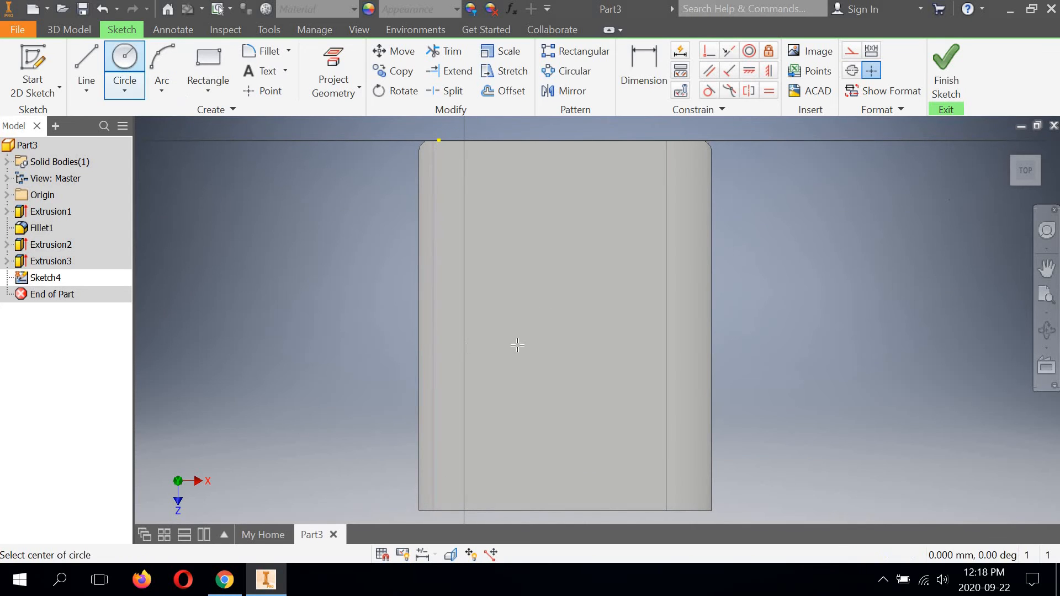
click(563, 344)
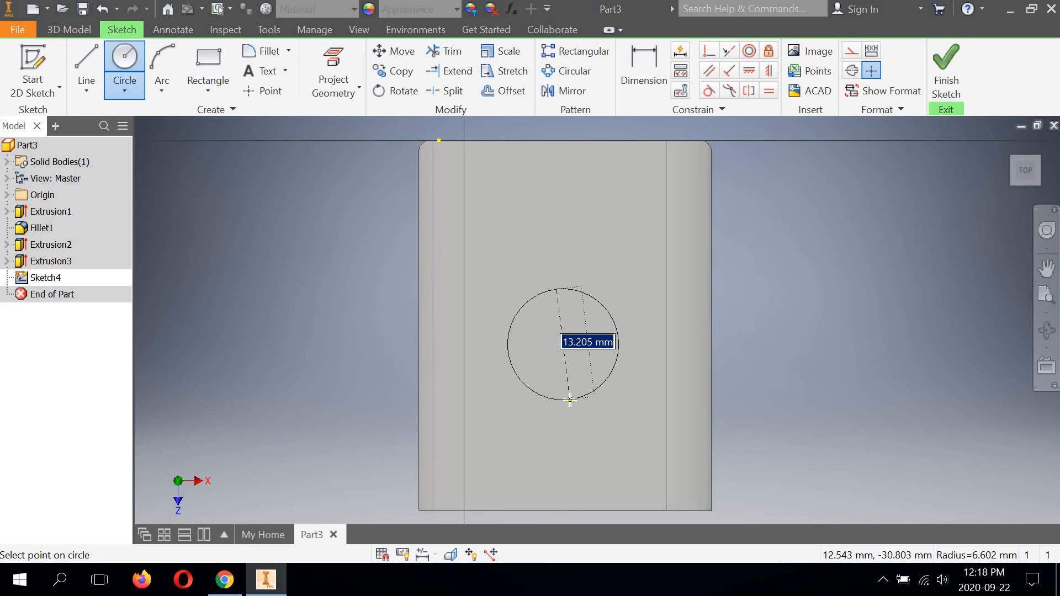
text(14.)
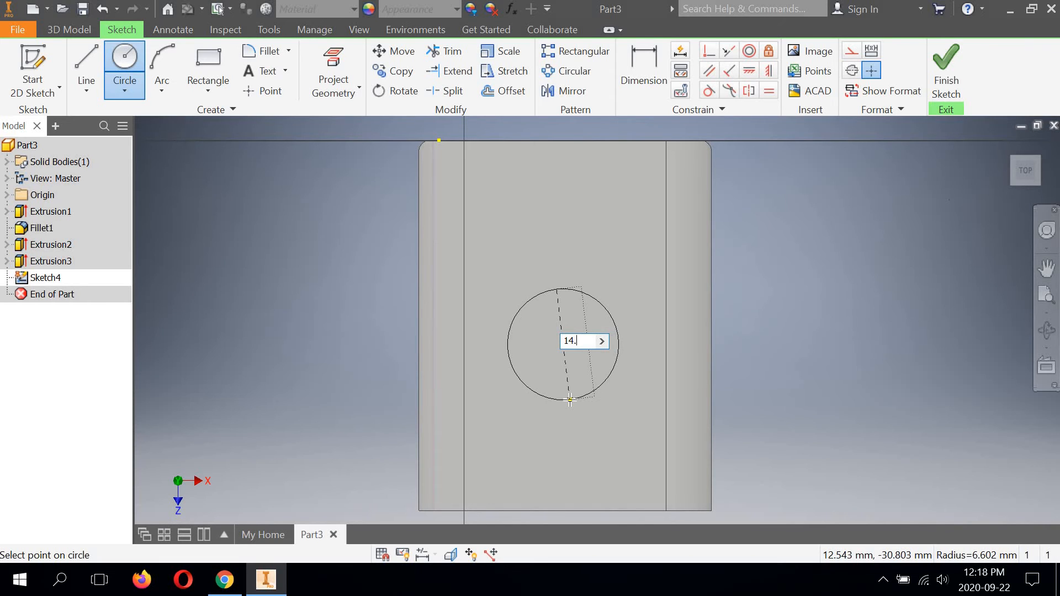
text(5)
key(Return)
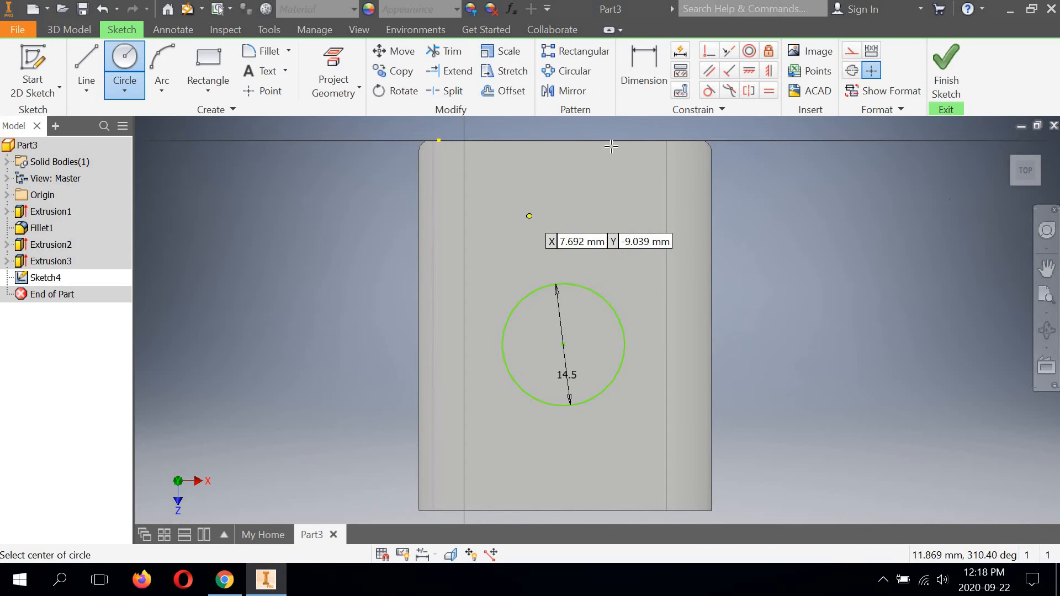
click(632, 73)
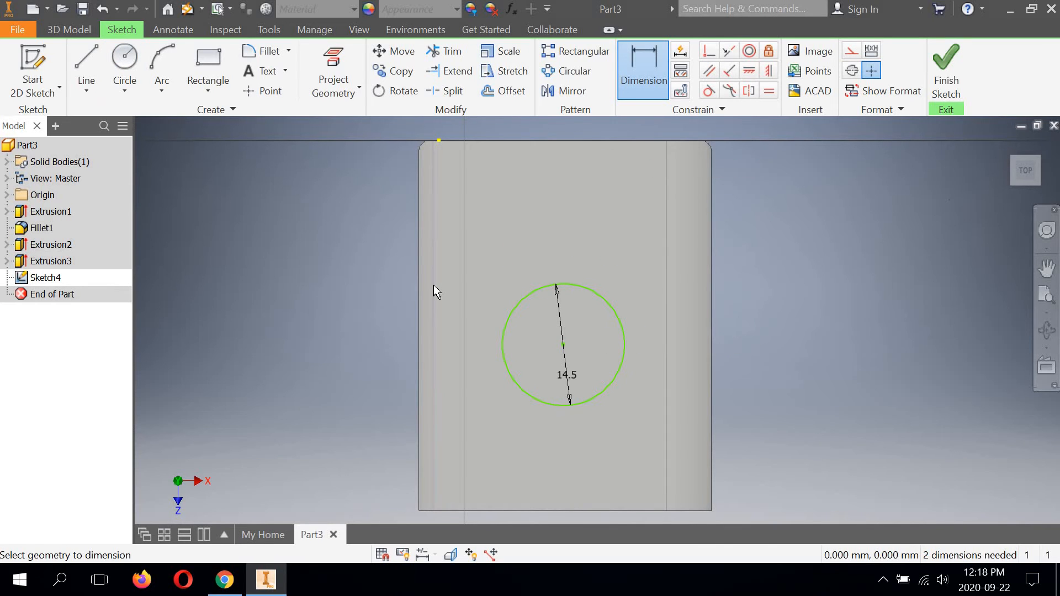
click(562, 343)
key(Return)
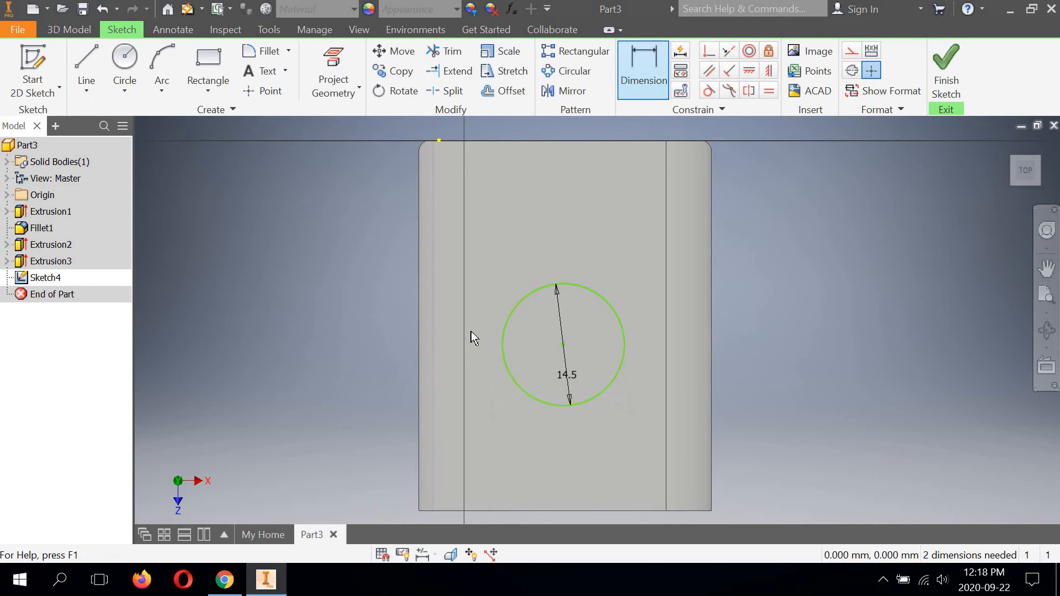
click(432, 344)
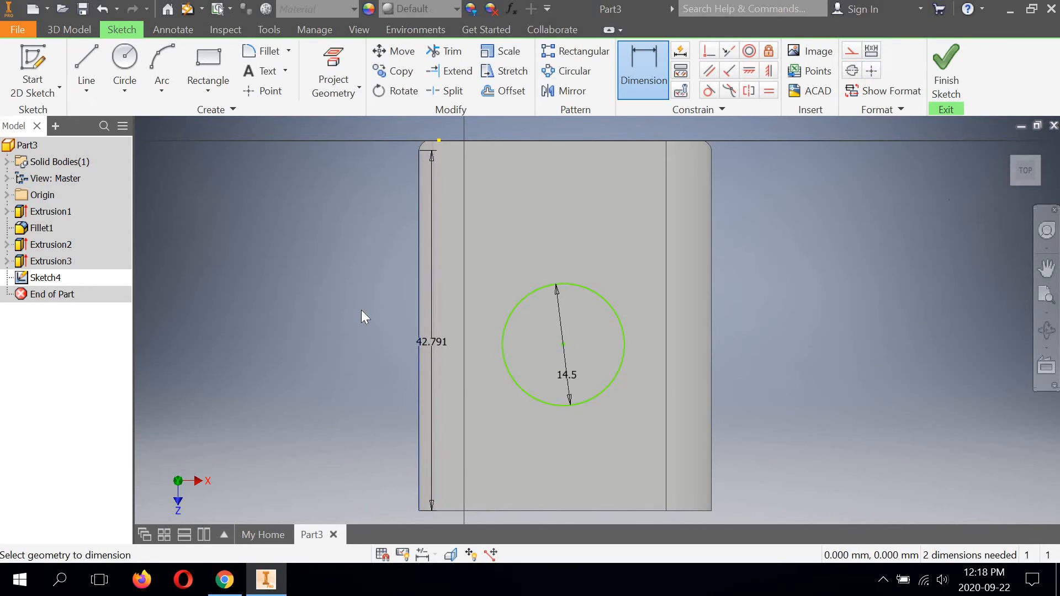
right_click(379, 312)
click(394, 314)
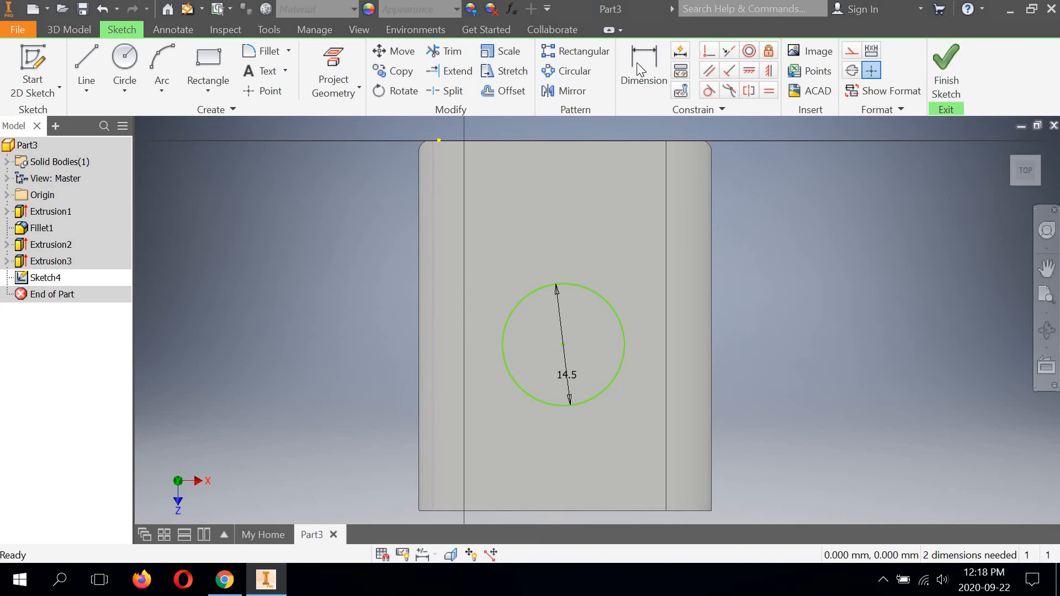
Step: Dimension the circle's centre 15 mm horizontally from the left leg's inner edge line
click(641, 69)
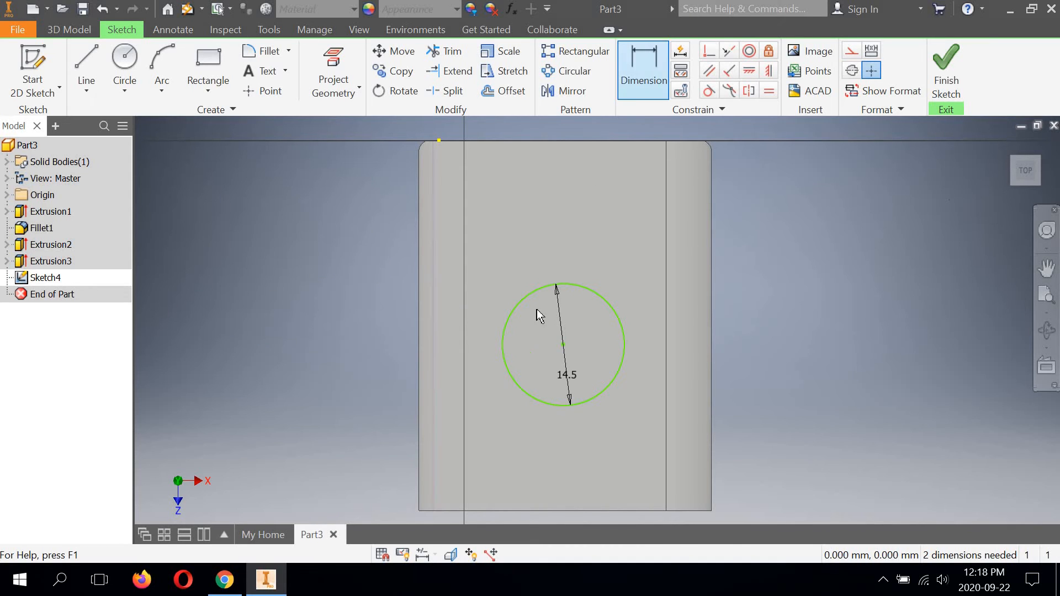
click(437, 341)
middle_drag(506, 413, 514, 326)
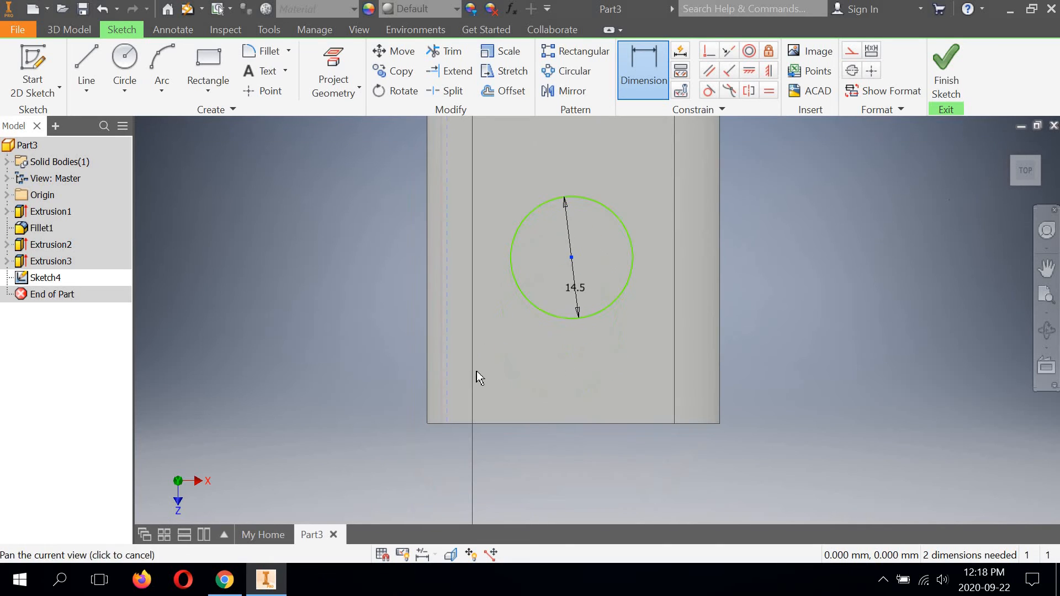
click(447, 373)
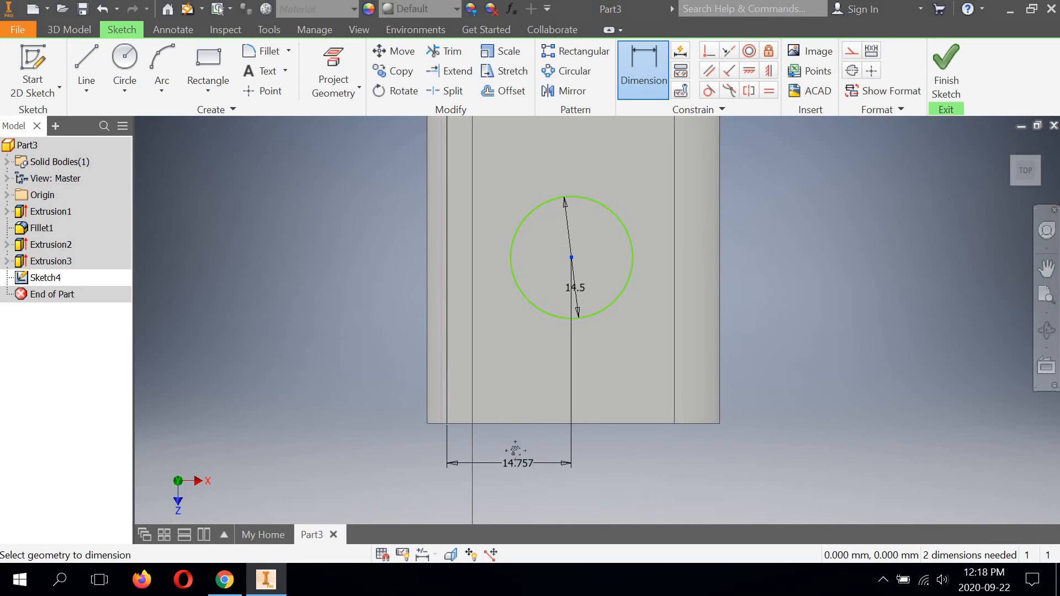
middle_drag(518, 463, 512, 429)
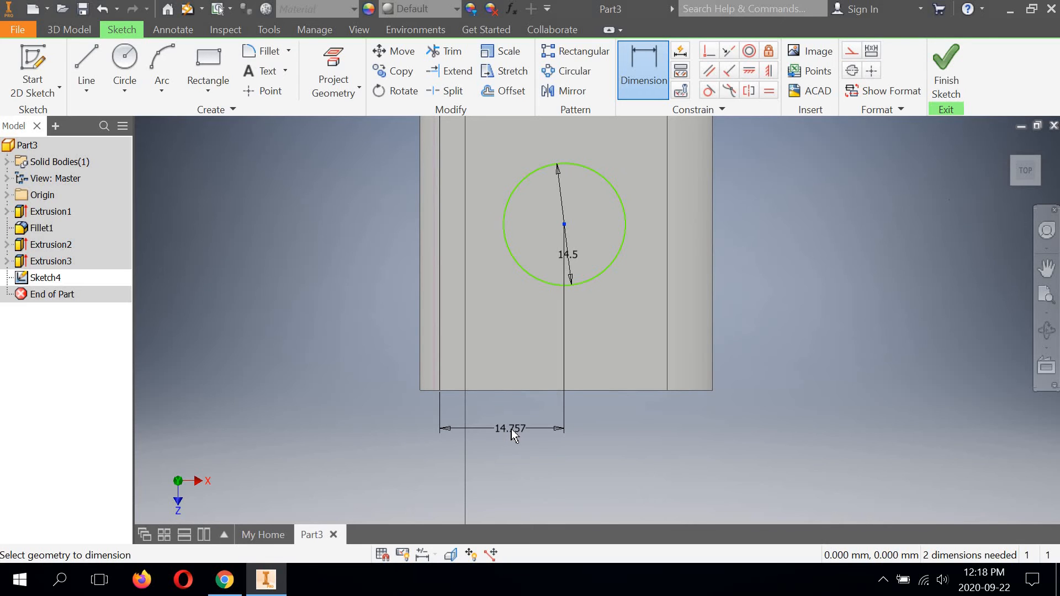
text(1)
click(508, 431)
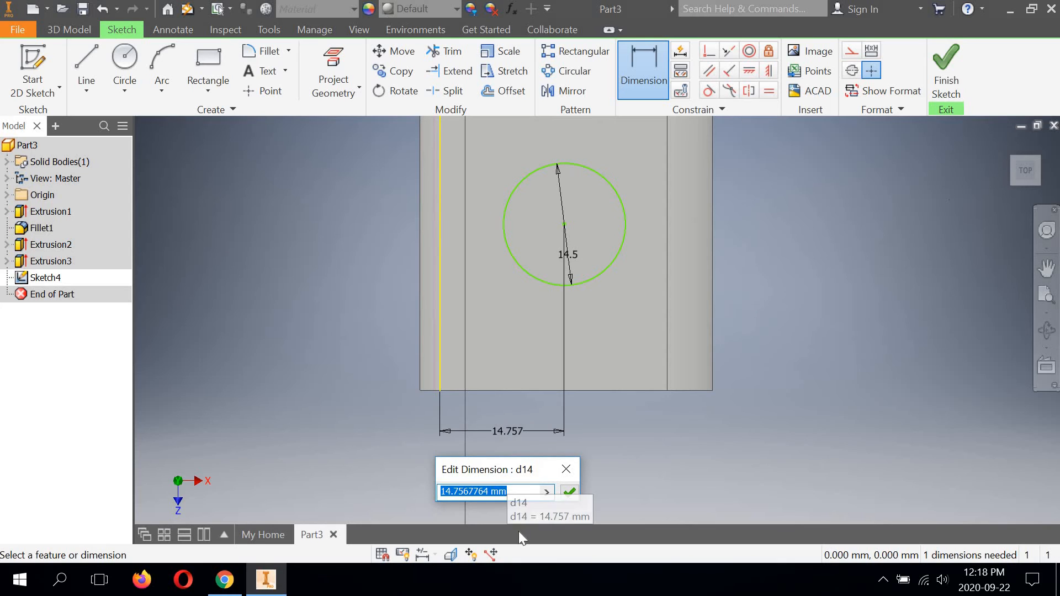
text(15)
click(570, 492)
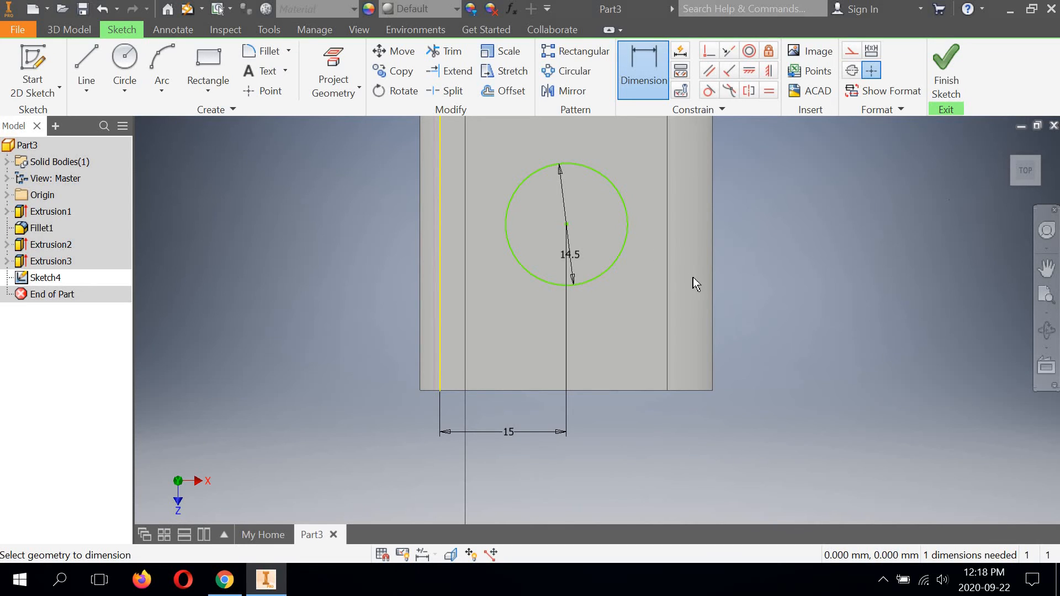
Step: Try to dimension the circle's centre horizontally from the right leg's inner edge line
click(667, 354)
right_click(762, 302)
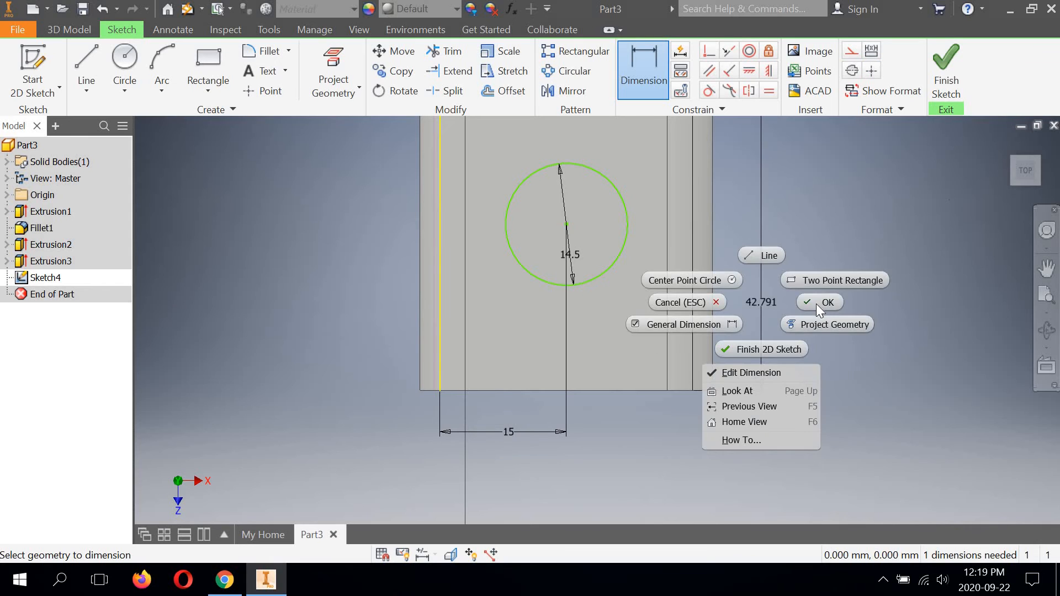
click(817, 304)
click(648, 67)
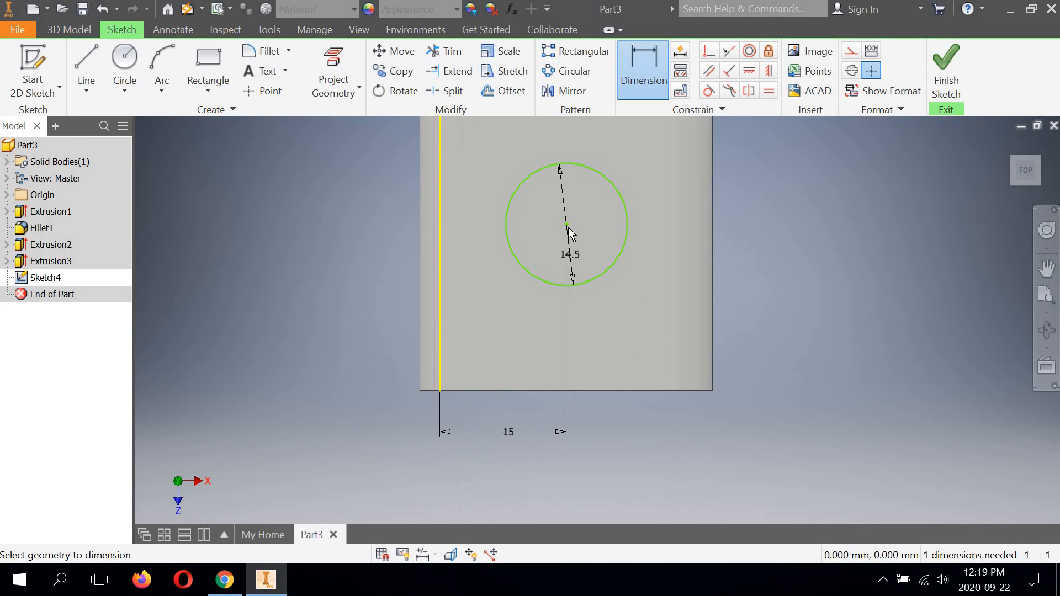
click(691, 245)
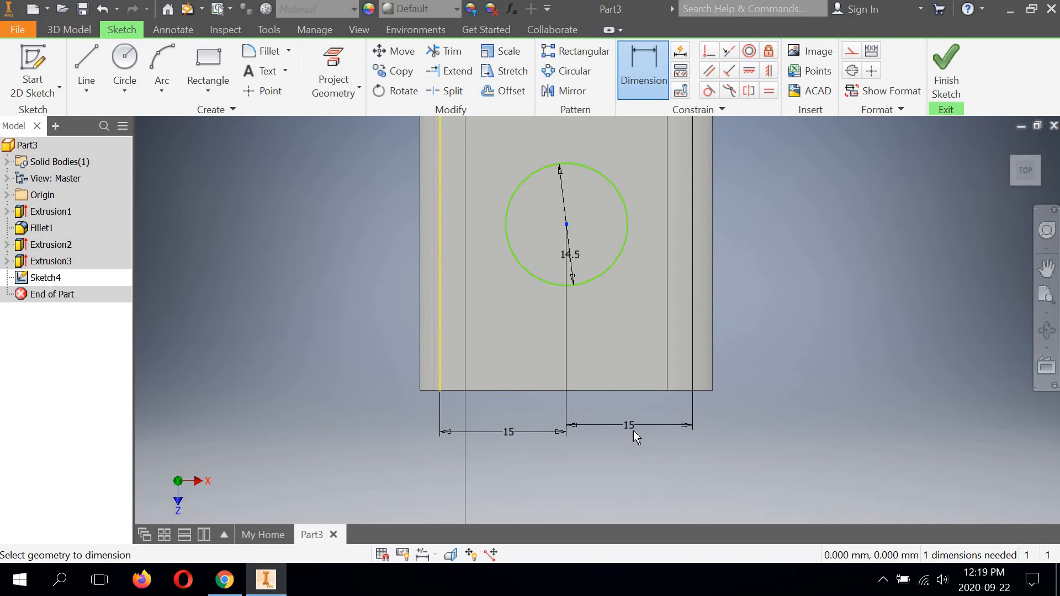
click(633, 432)
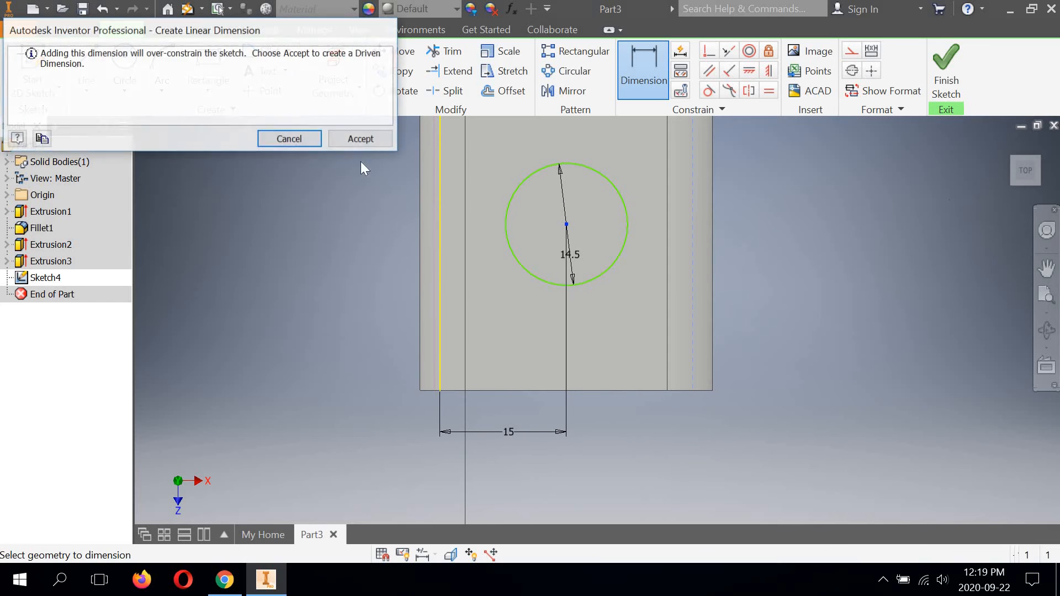
click(276, 139)
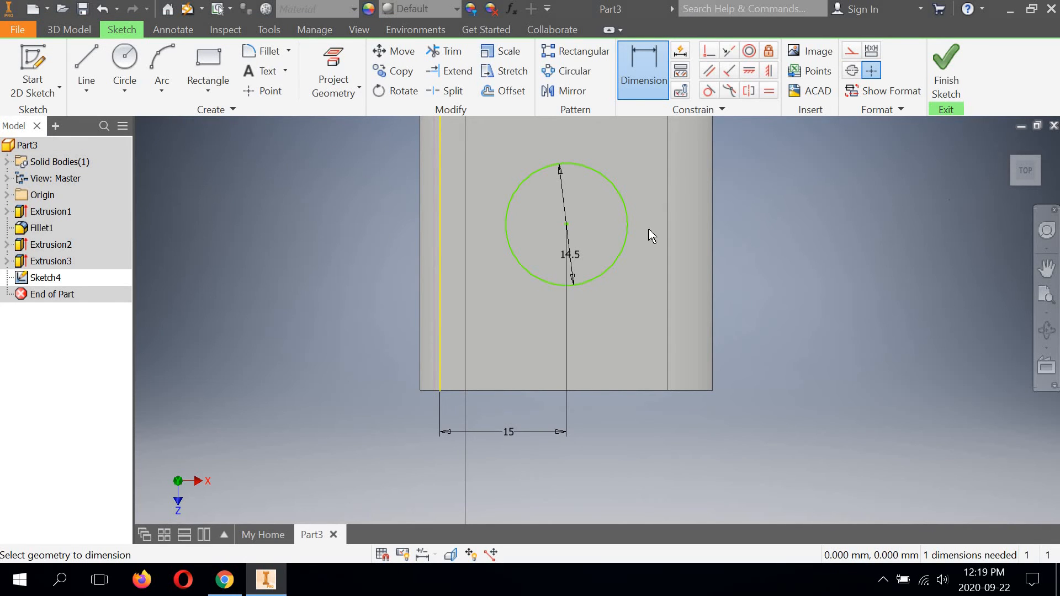
Step: Dimension the circle's centre 22 mm from the top face's front edge
mouse_move(601, 270)
middle_down()
mouse_move(592, 228)
mouse_move(566, 241)
middle_up()
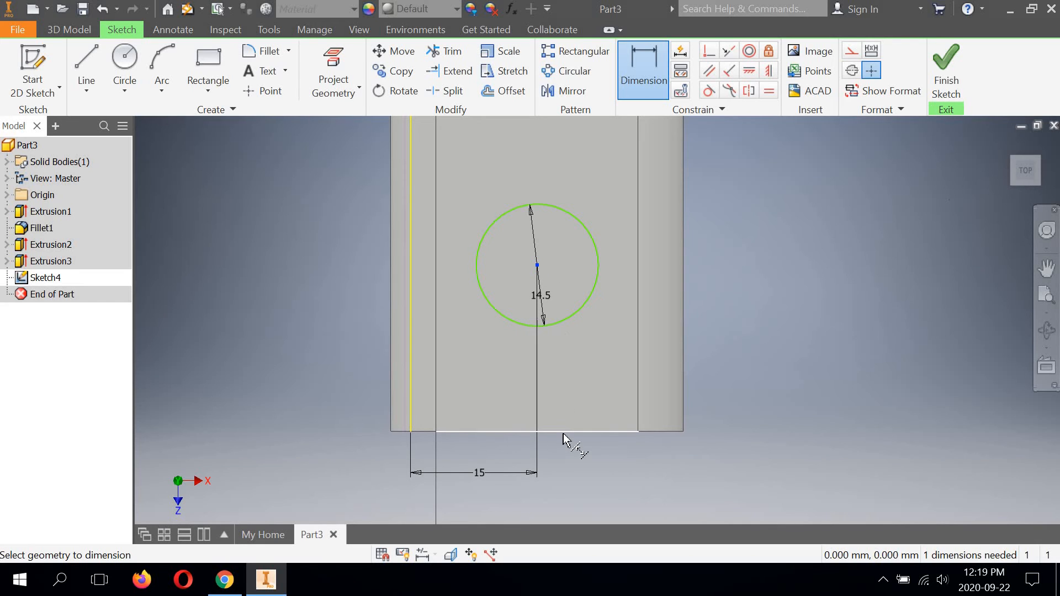
click(676, 409)
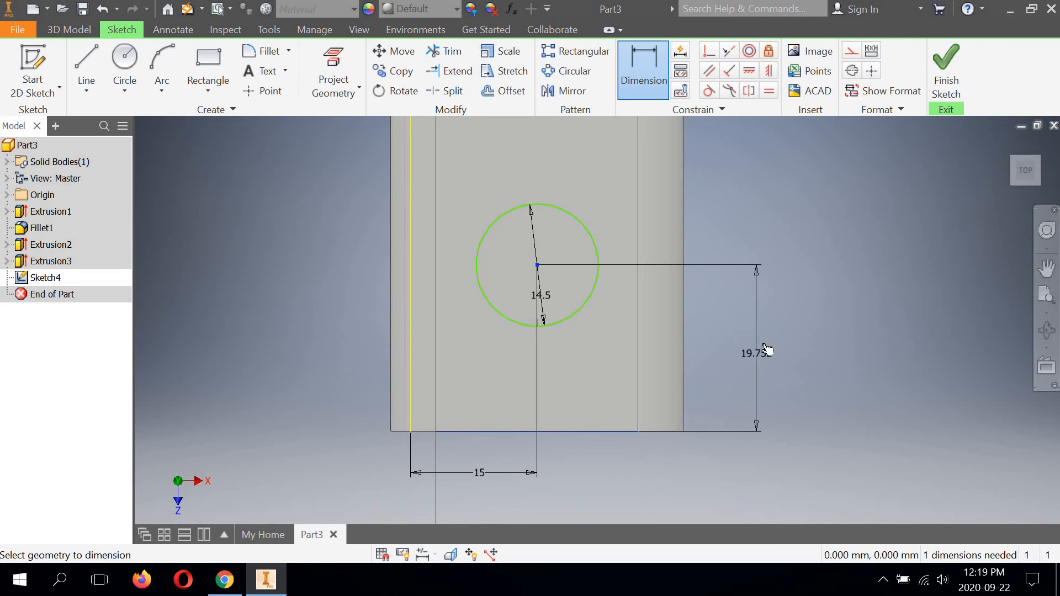
click(764, 347)
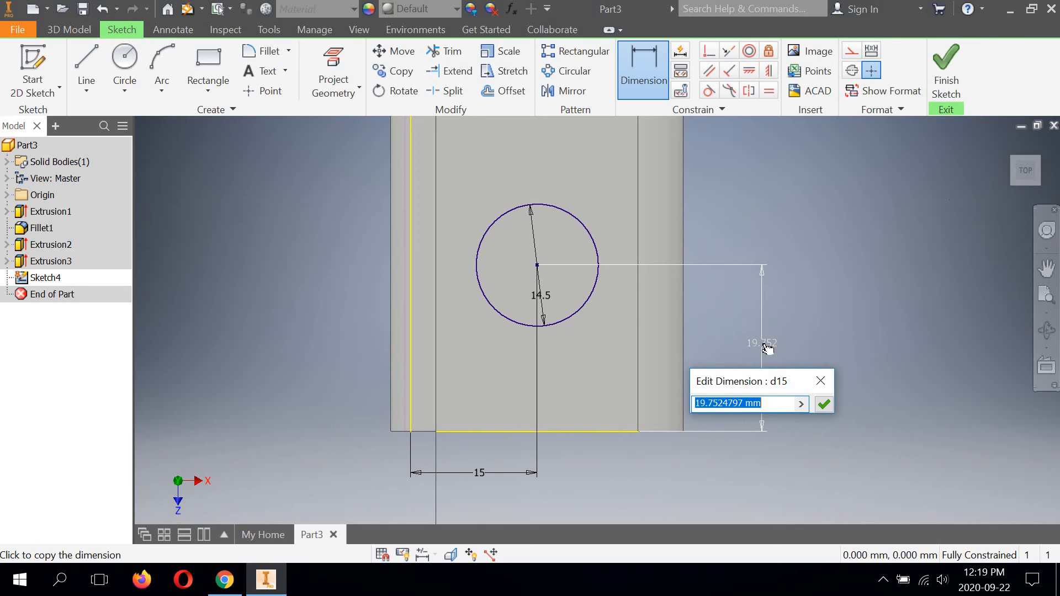
text(22)
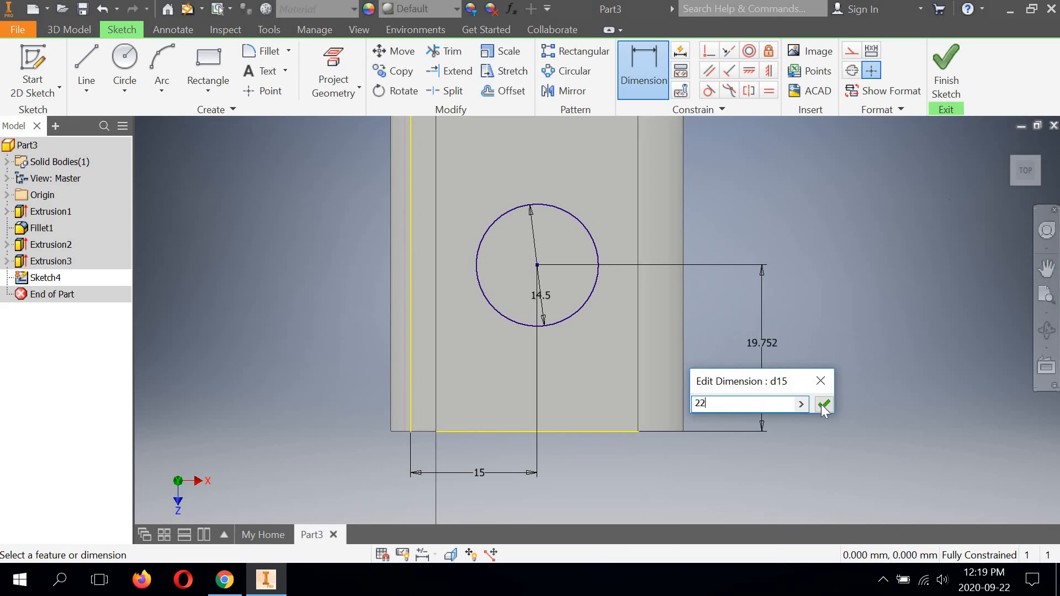
key(Return)
Step: Finish the sketch and extrude the 14.5 mm circle as a cut through the bracket's top with the All extent
scroll(533, 282, up, 3)
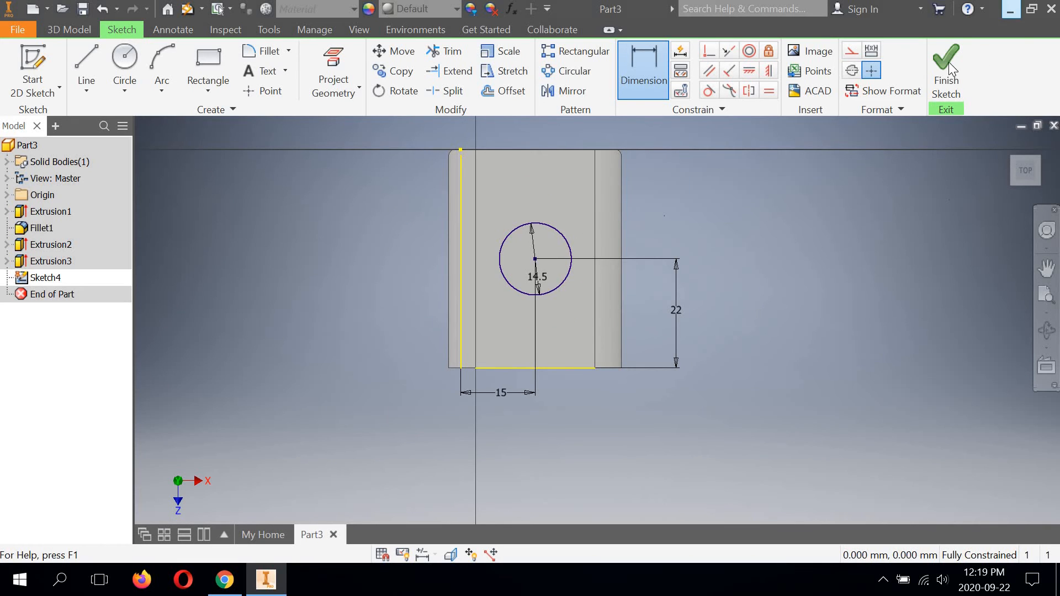
key(F6)
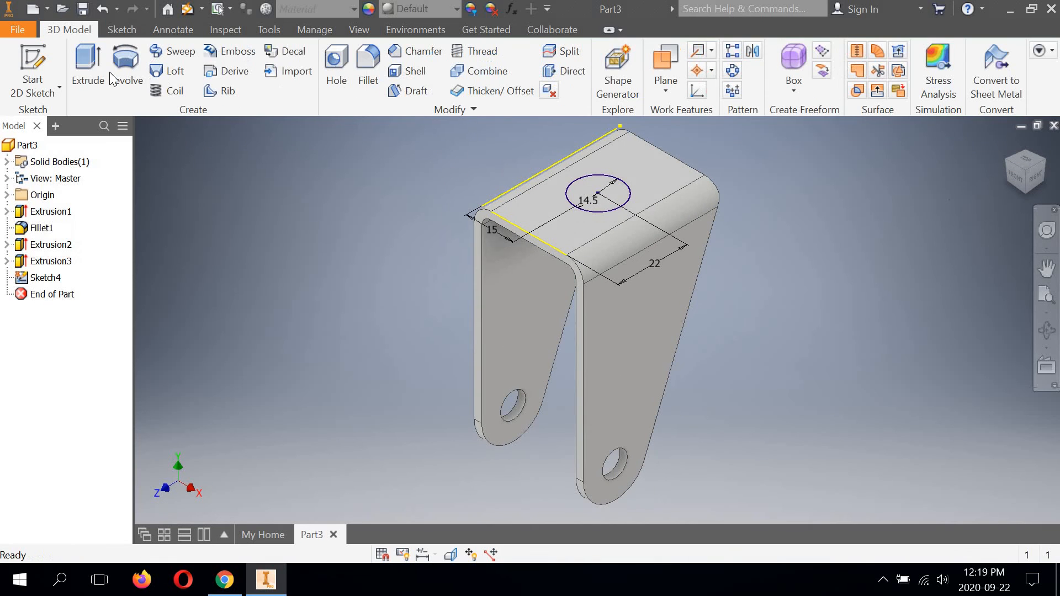
click(92, 73)
click(125, 220)
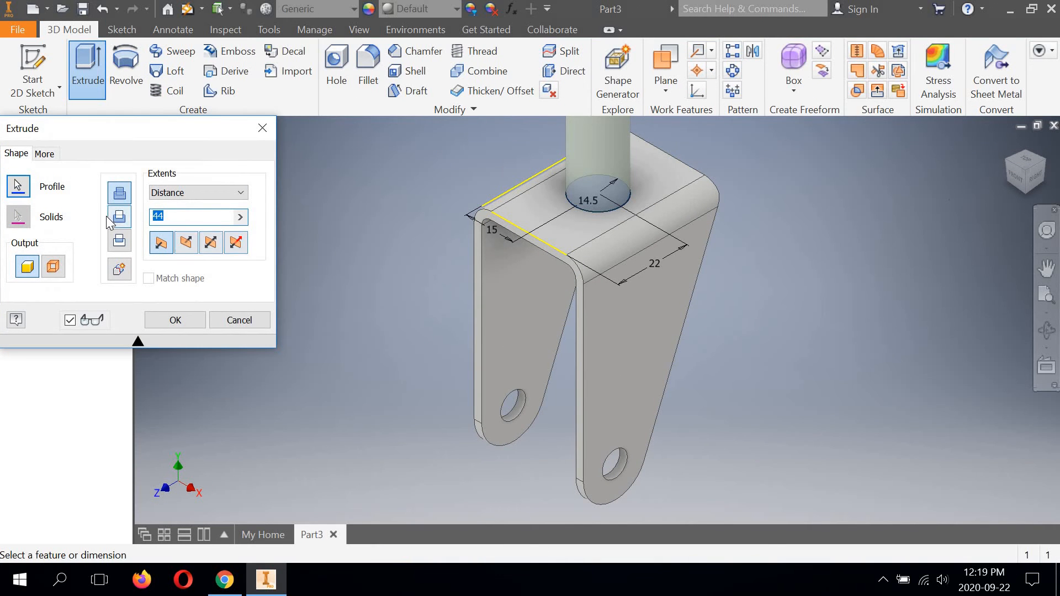
click(231, 193)
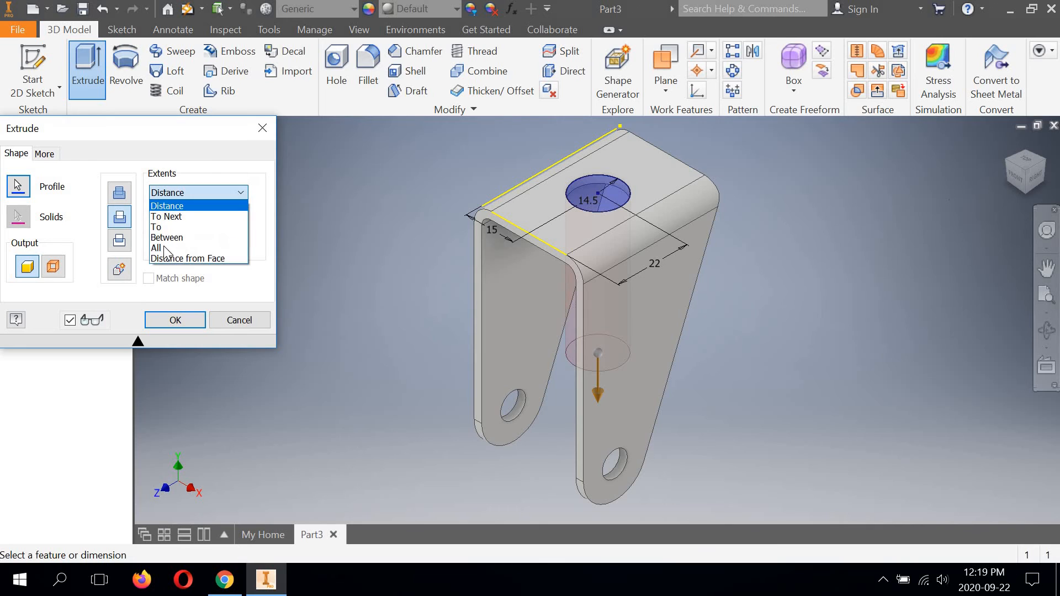
click(166, 250)
click(176, 322)
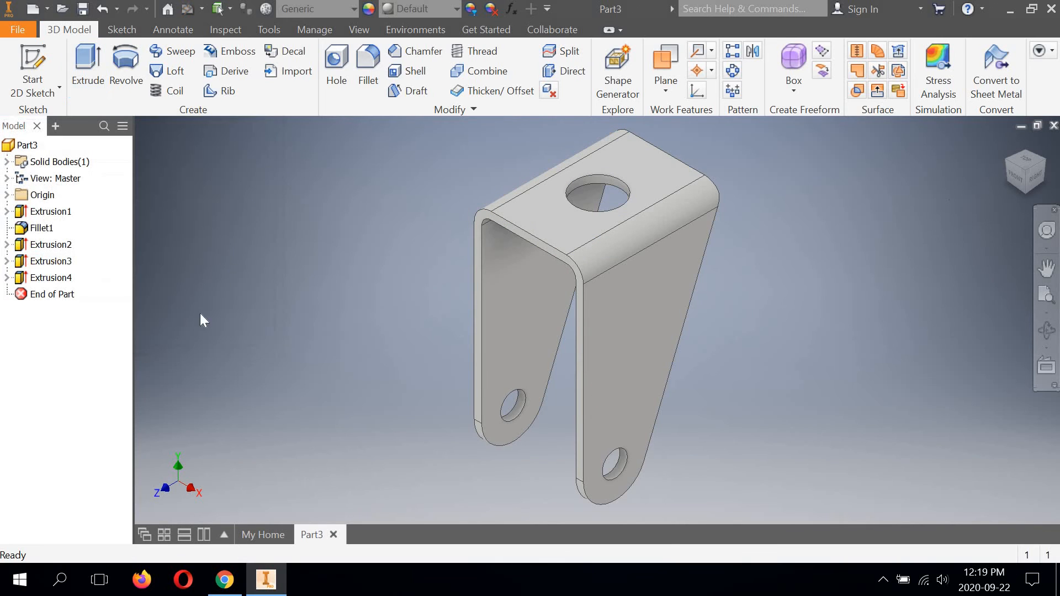
Step: Inspect the bracket and its new top hole from another angle, and restore the isometric view
click(1047, 331)
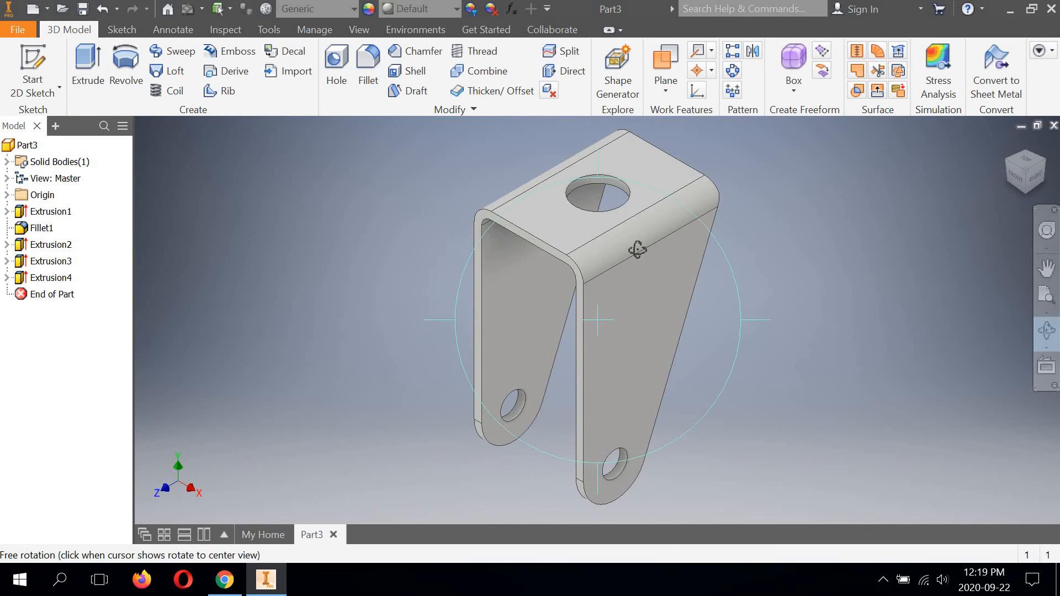
drag(634, 245, 1005, 199)
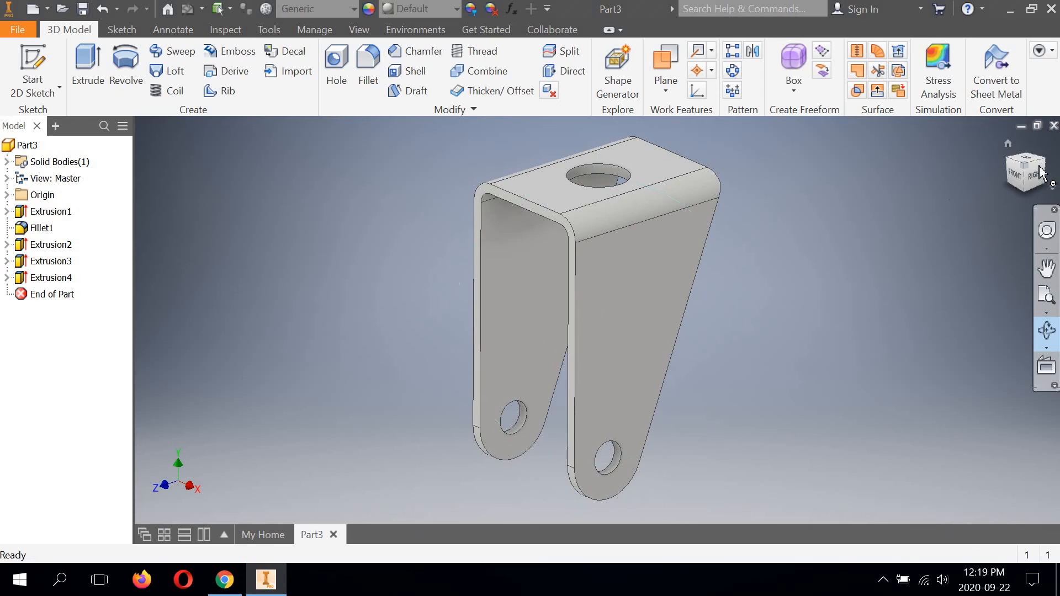
click(1025, 165)
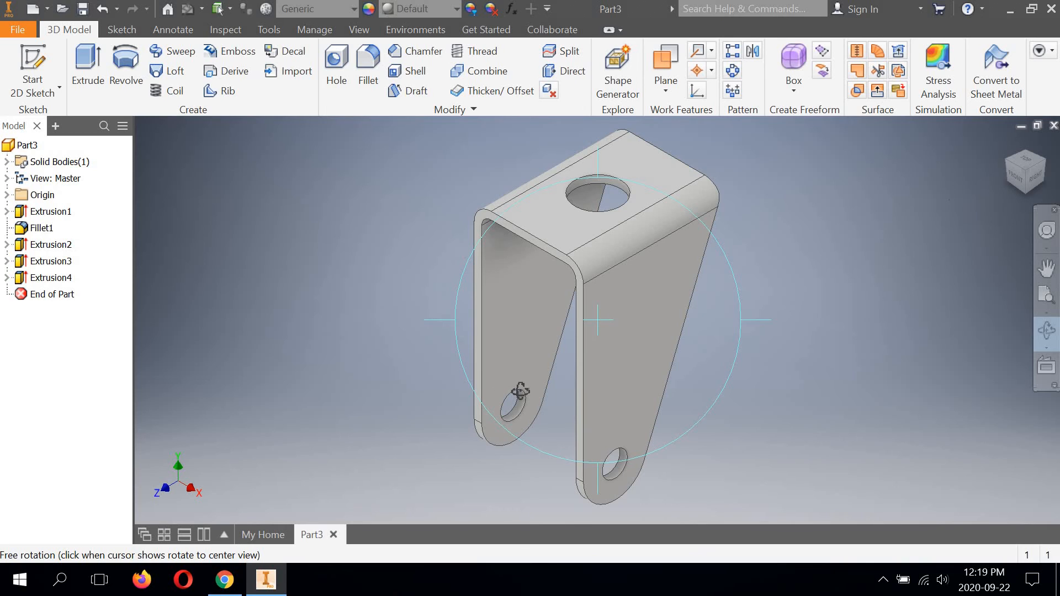
right_click(835, 226)
click(712, 221)
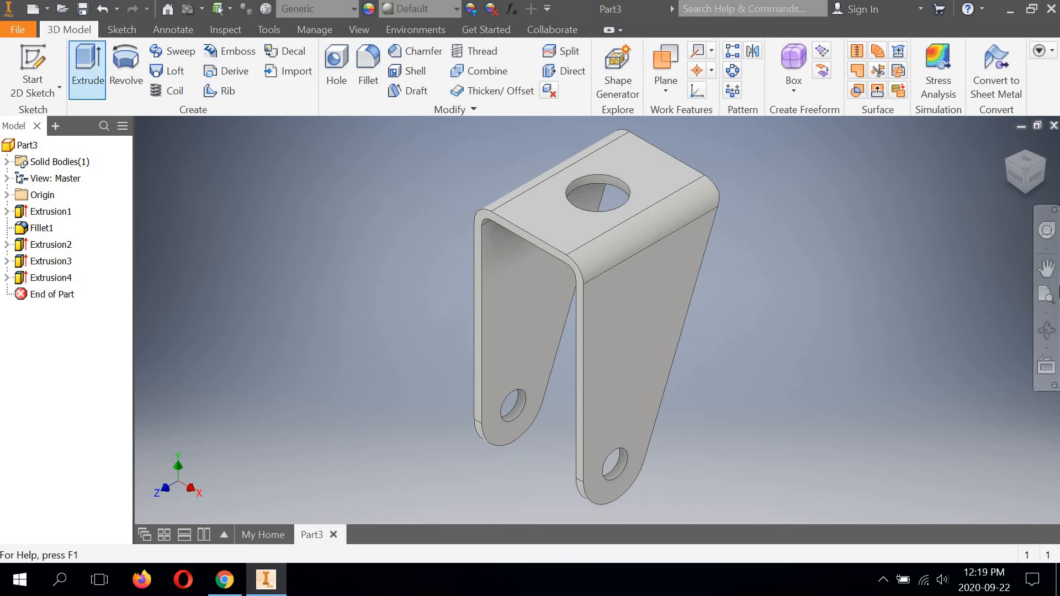
Step: Start a new 2D sketch on the left leg's outer face
click(1019, 182)
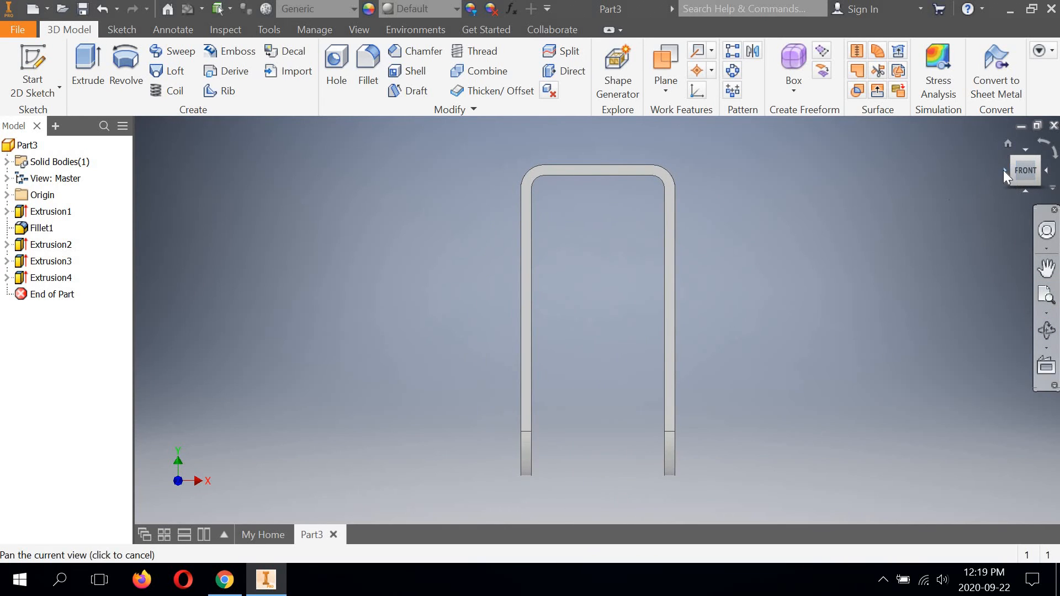
click(1003, 171)
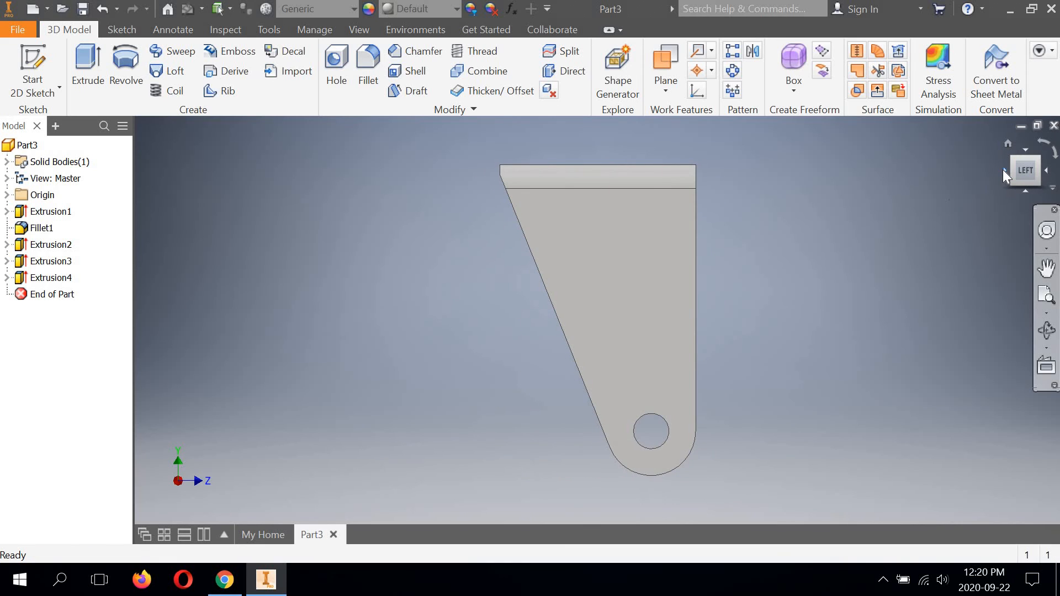
click(29, 89)
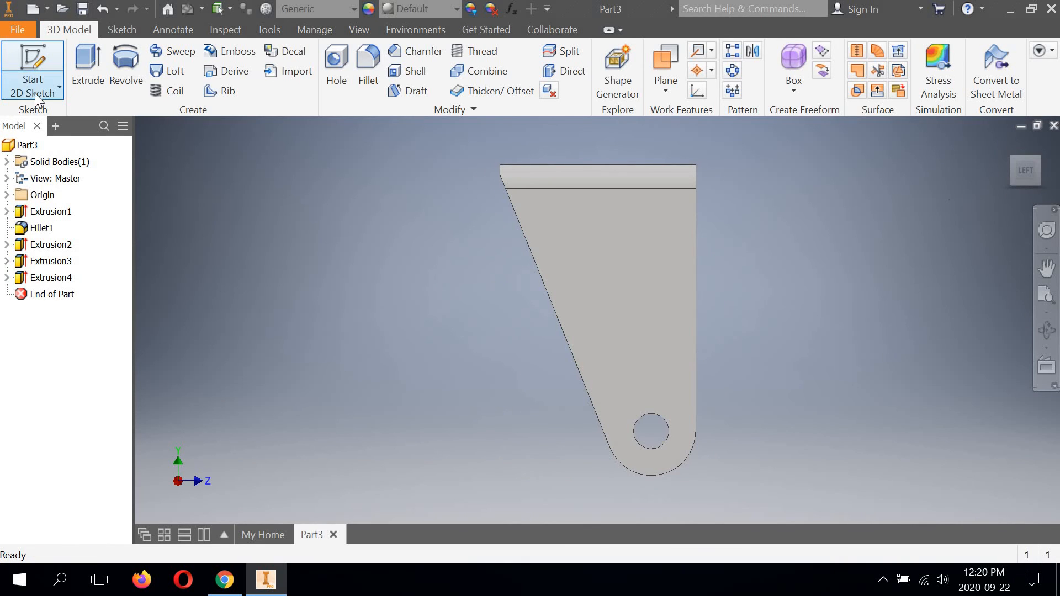
click(46, 110)
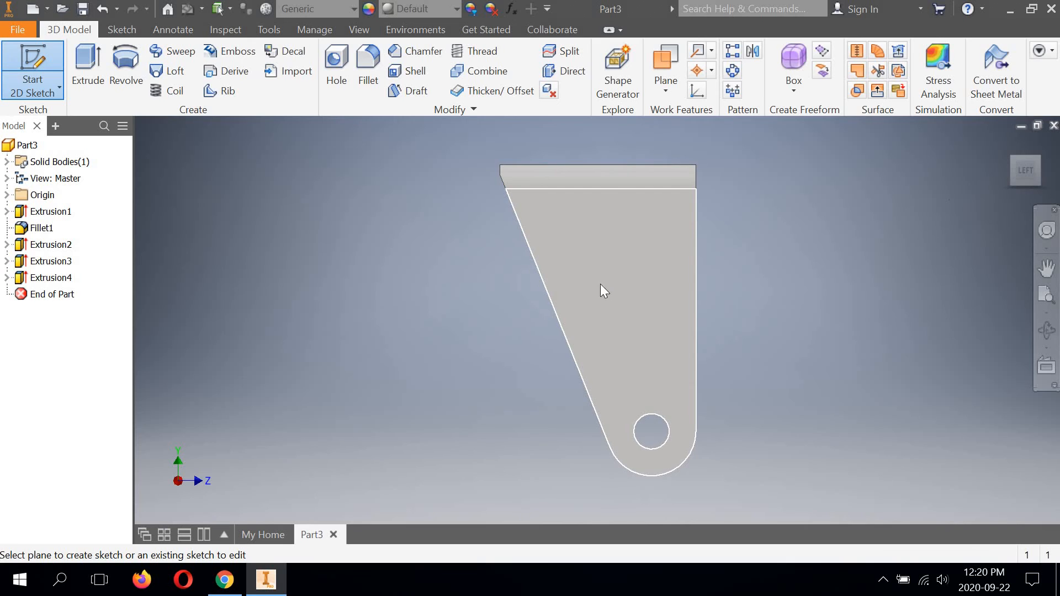
click(601, 284)
Step: Draw a small rectangle about 3.6 mm wide across the upper rim of the leg's axle hole
middle_drag(639, 247, 435, 274)
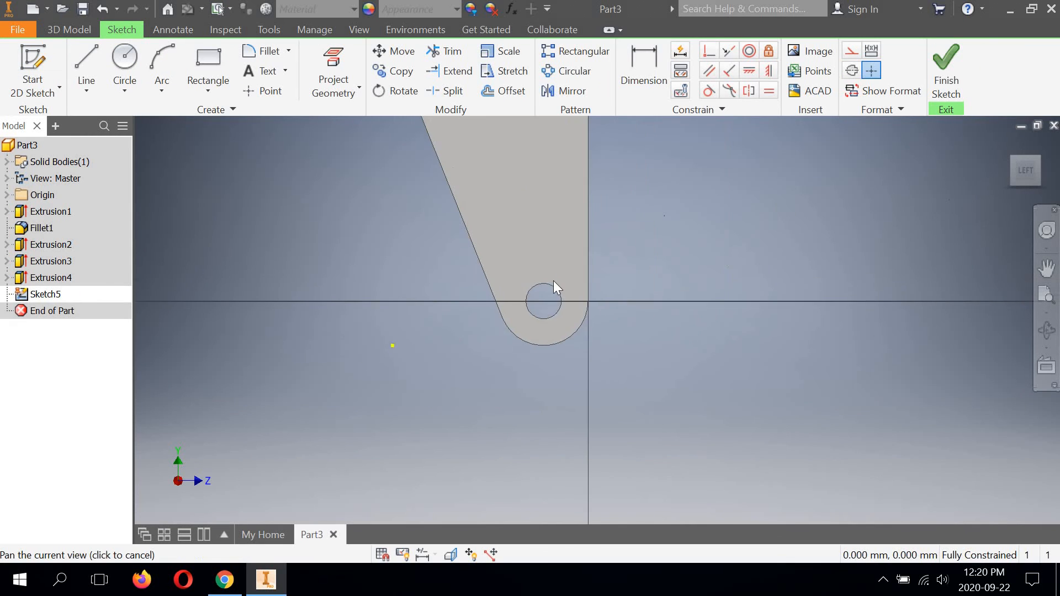
scroll(528, 294, up, 5)
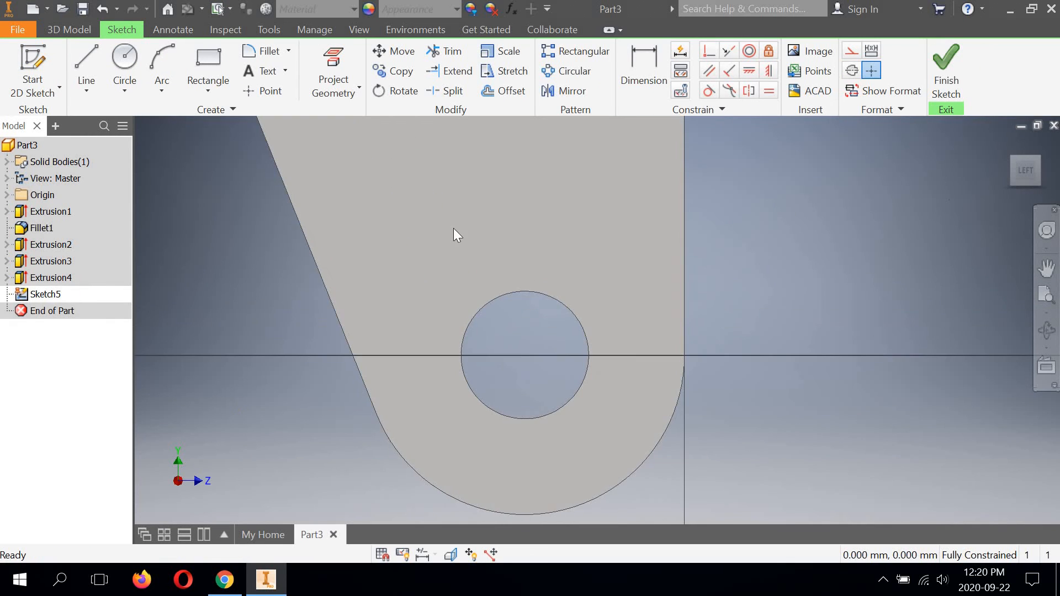
click(208, 59)
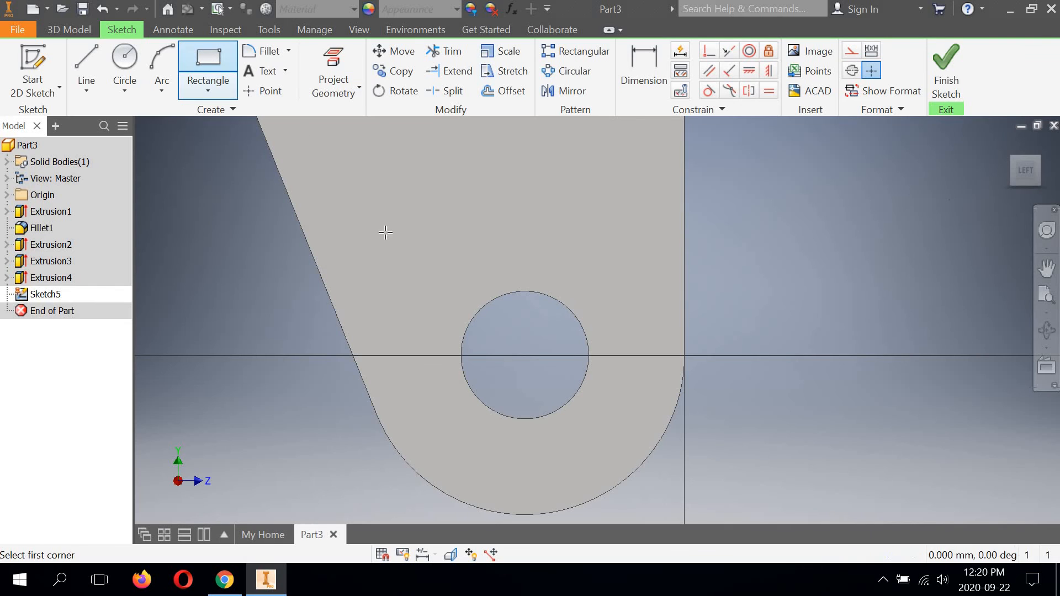
click(526, 289)
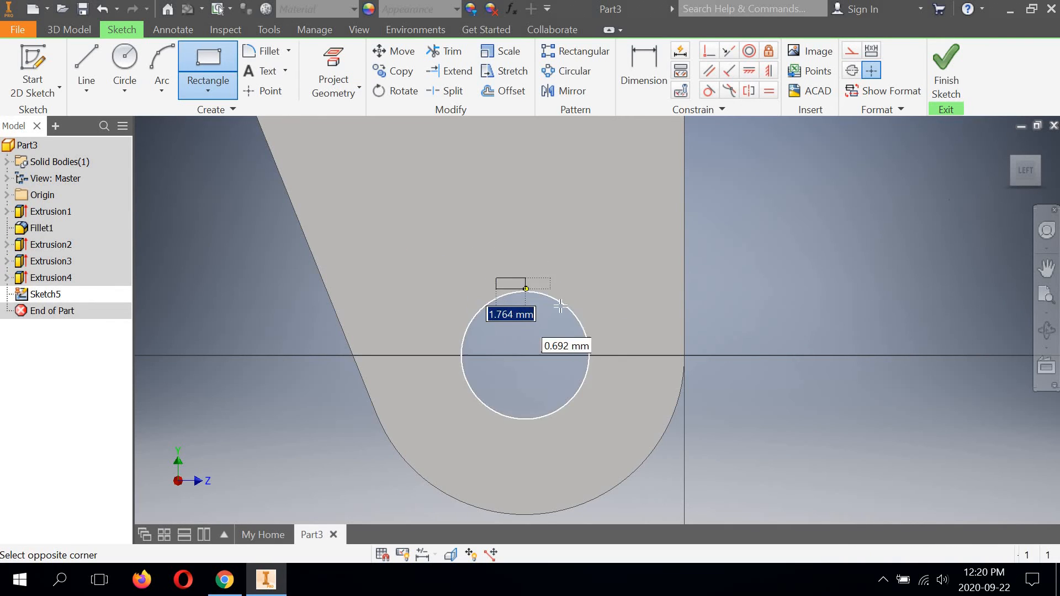
click(553, 310)
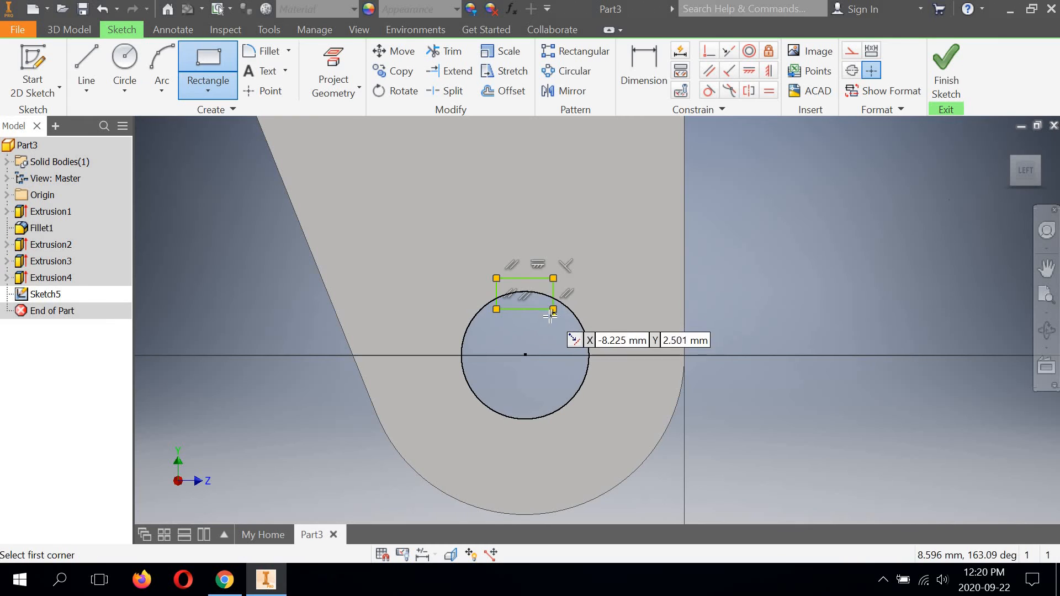
Step: Dimension the rectangle's left side 1.25 mm from the axle hole's centre
click(641, 73)
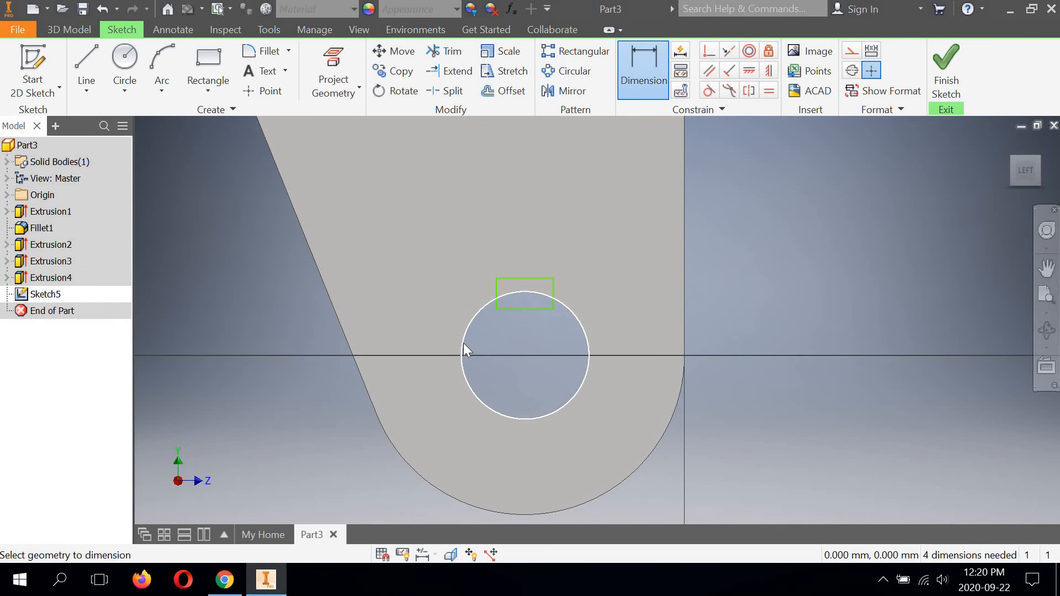
click(494, 300)
click(497, 293)
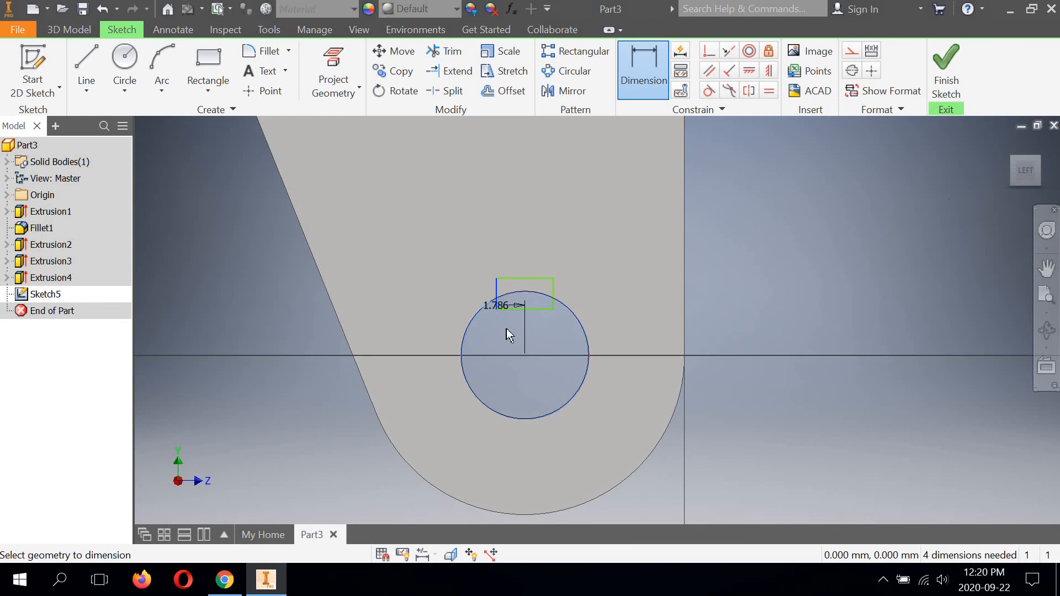
click(466, 339)
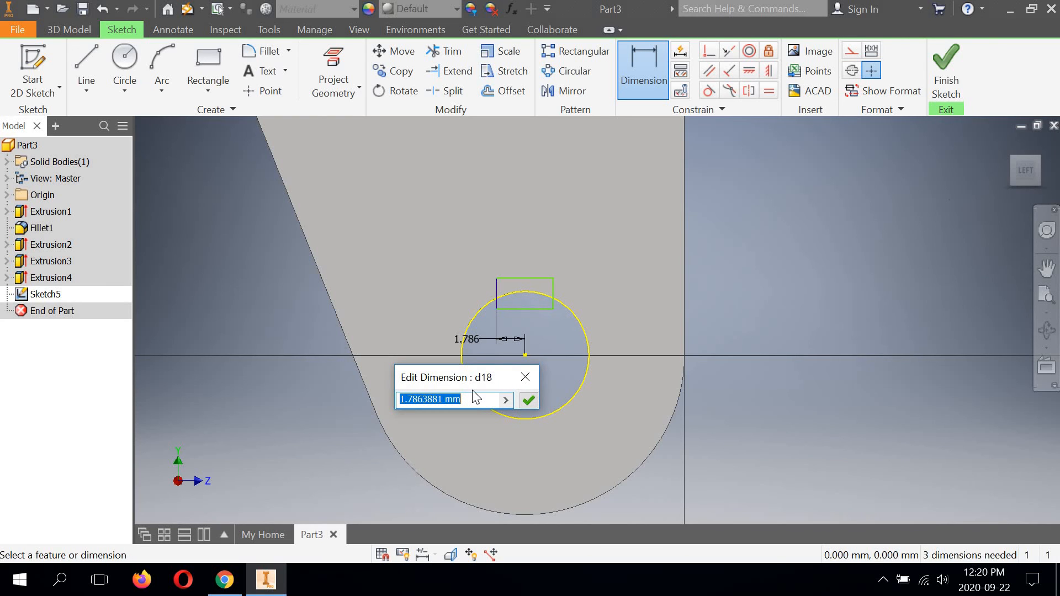
text(1.25)
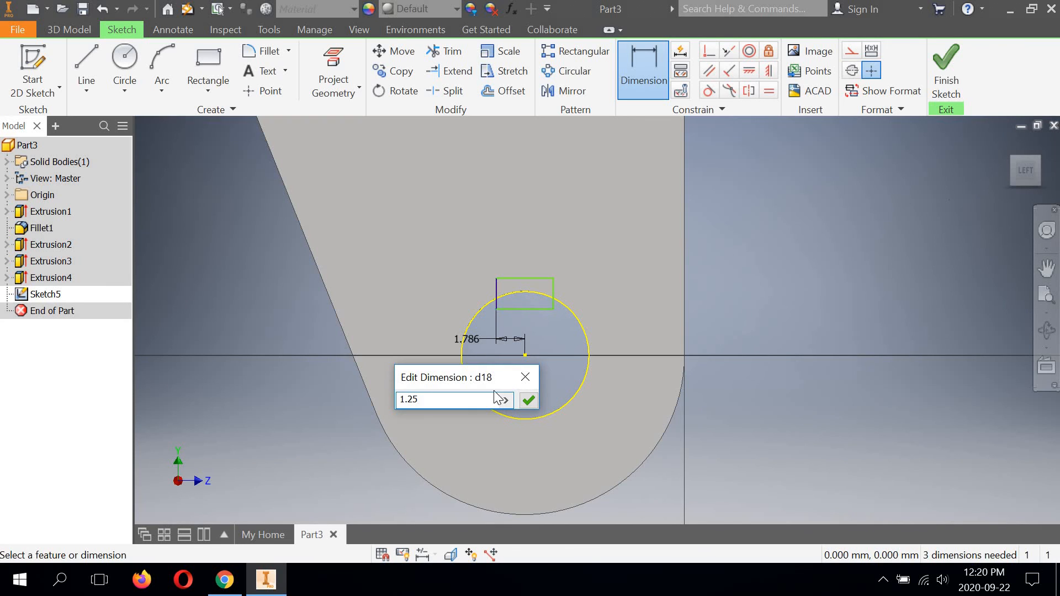
click(527, 401)
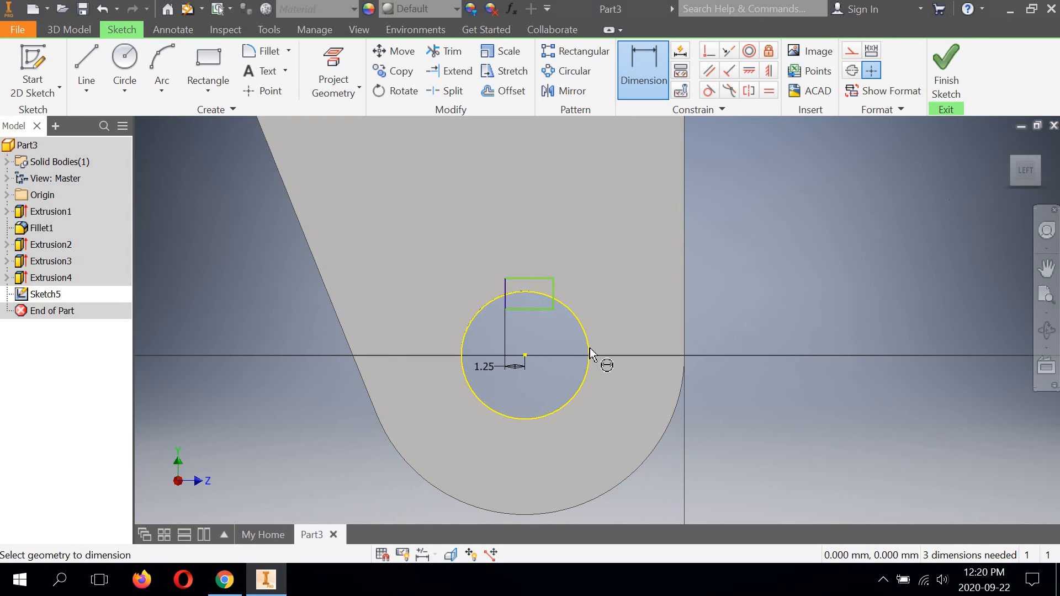
Step: Dimension the rectangle's right side 1.25 mm from the axle hole's centre
click(563, 298)
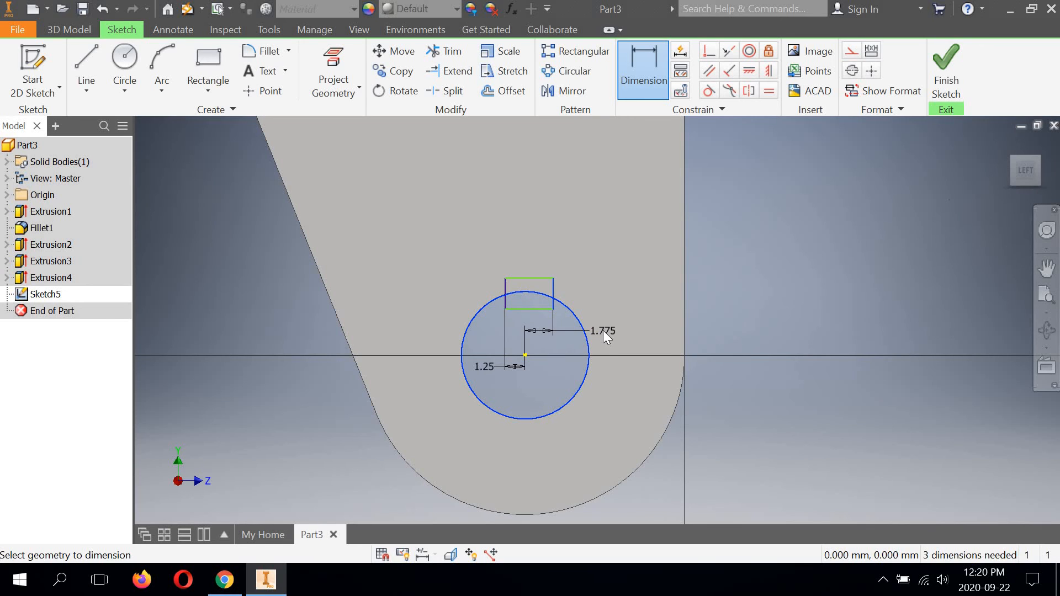
click(603, 330)
text(1.25)
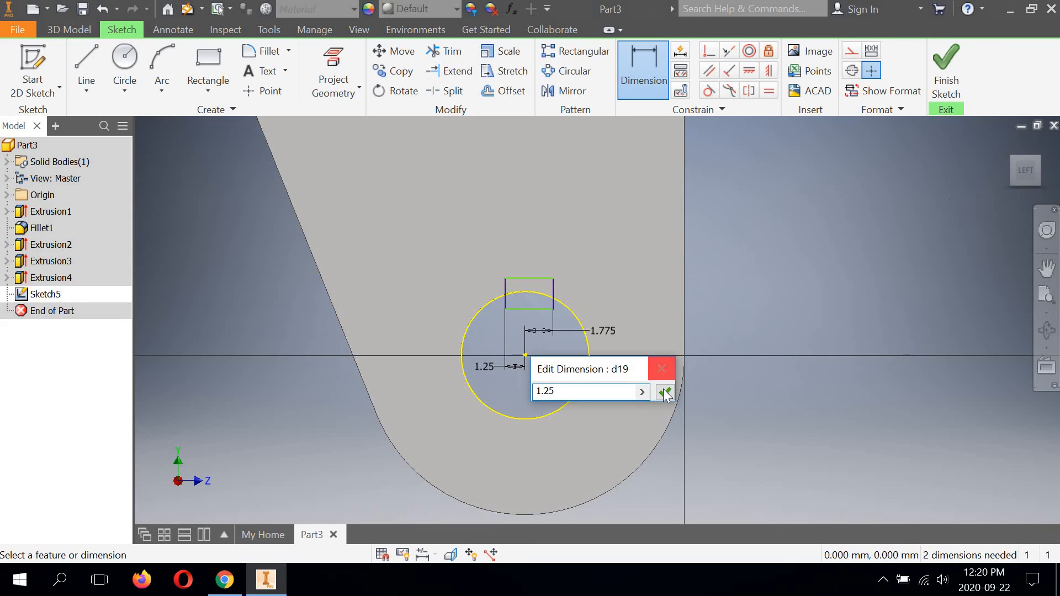
click(663, 390)
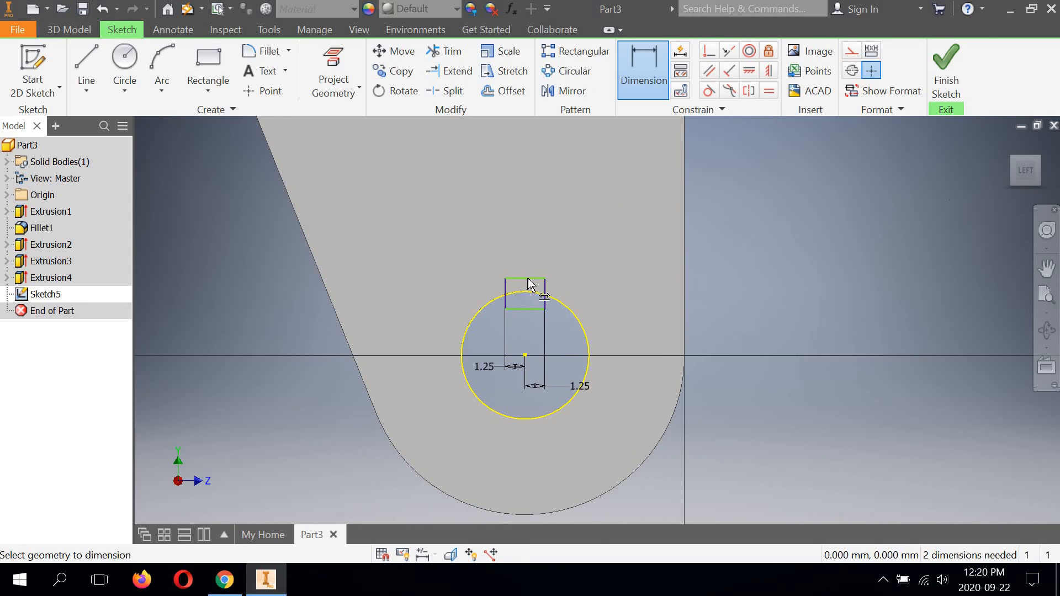
Step: Dimension the rectangle's top edge 6 mm above the axle hole's centre
click(533, 348)
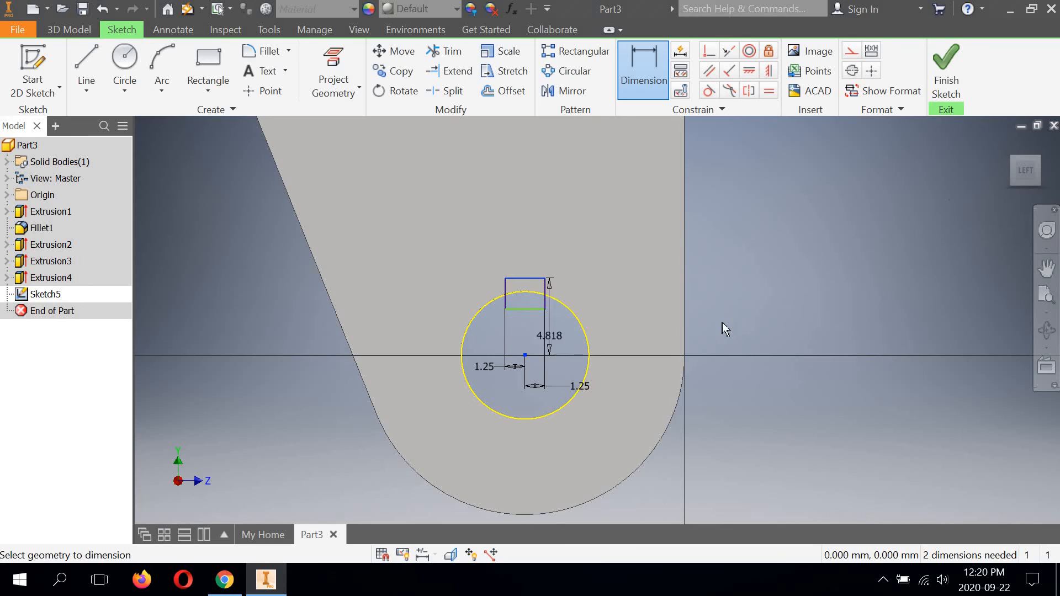
click(717, 316)
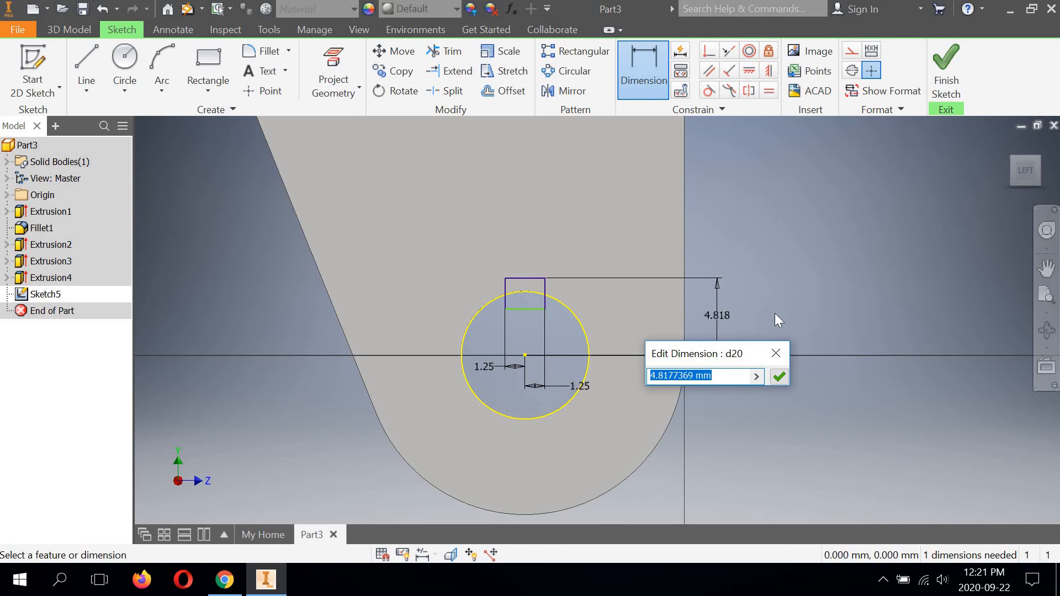
text(6)
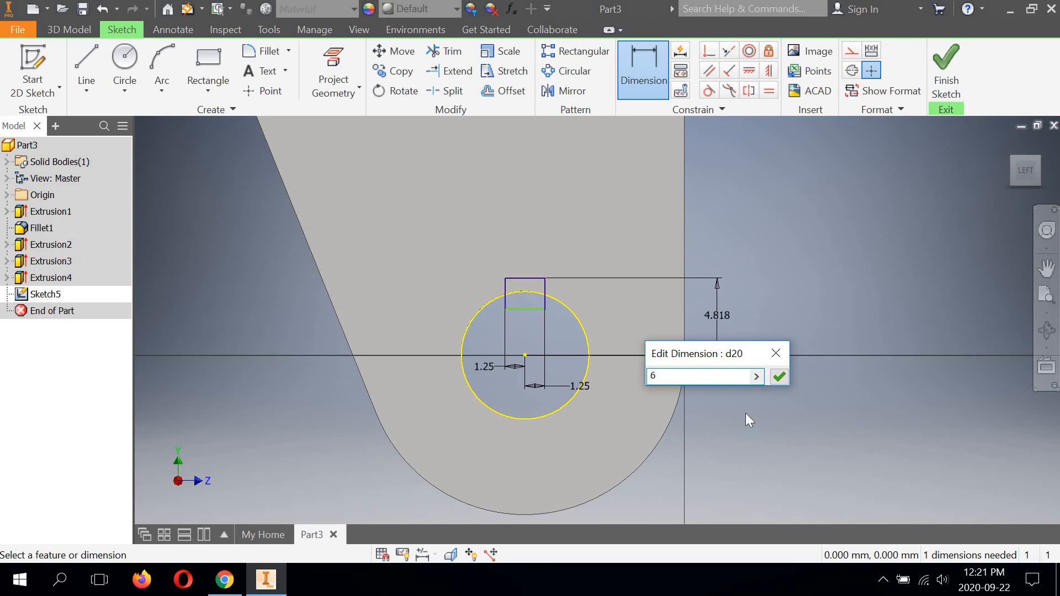
click(780, 376)
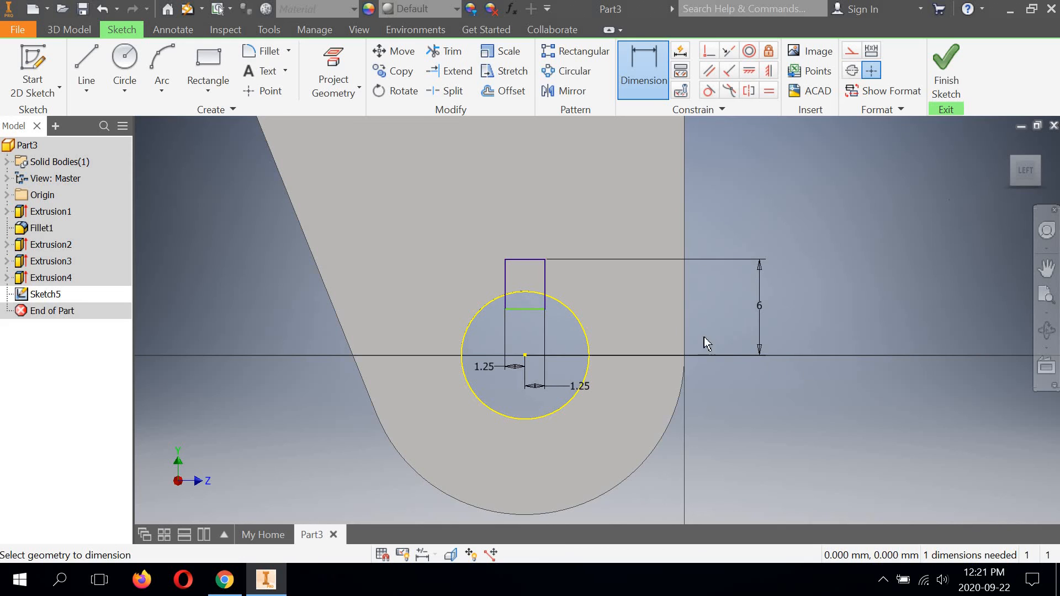
Step: Draw a circle about 6 mm in diameter at the axle hole's centre and make it tangent to the hole's edge
middle_drag(551, 334, 552, 306)
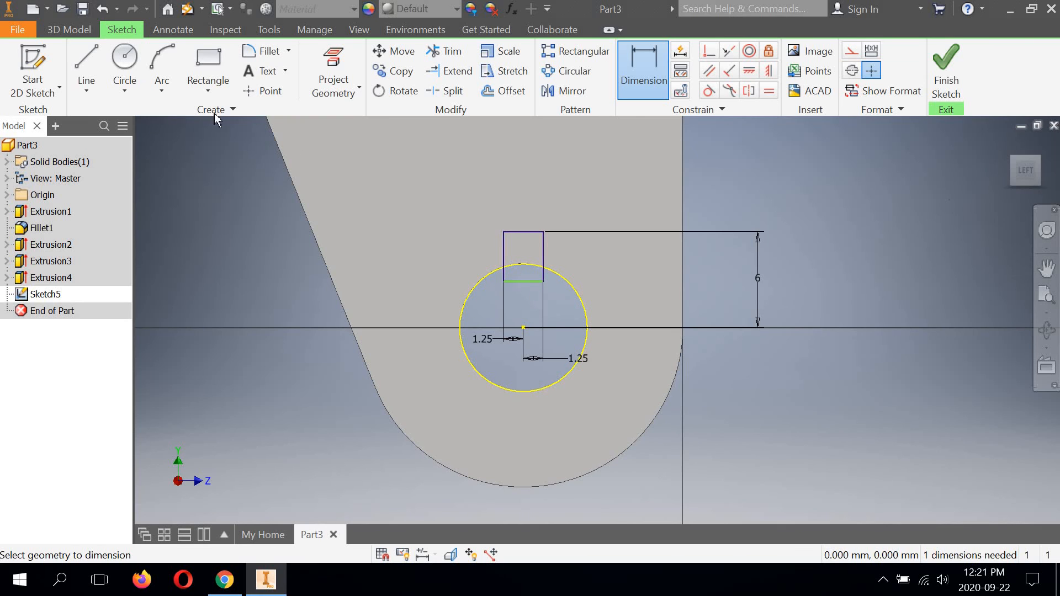
click(125, 61)
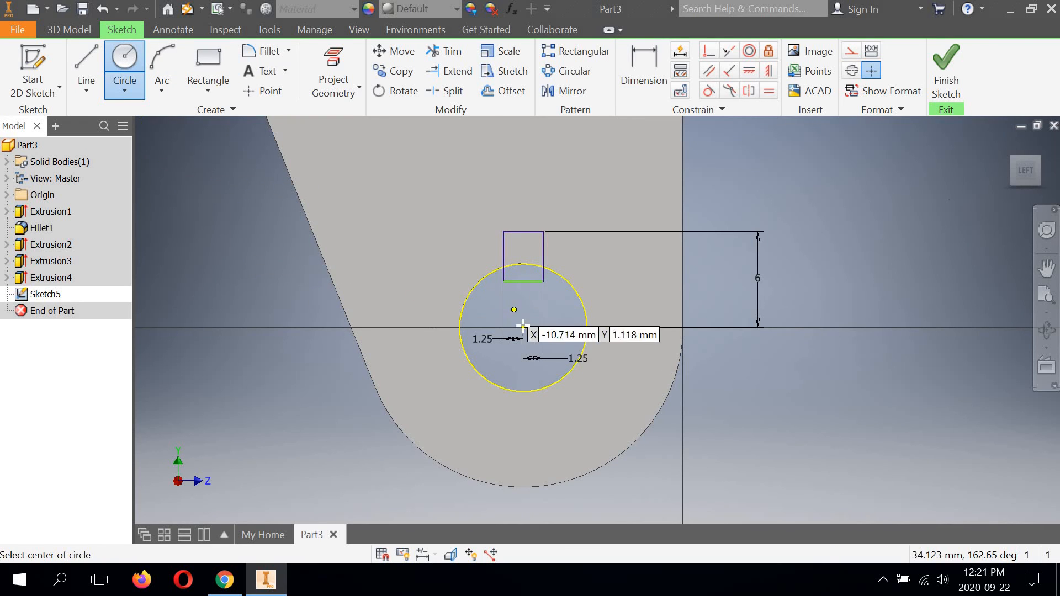
click(523, 328)
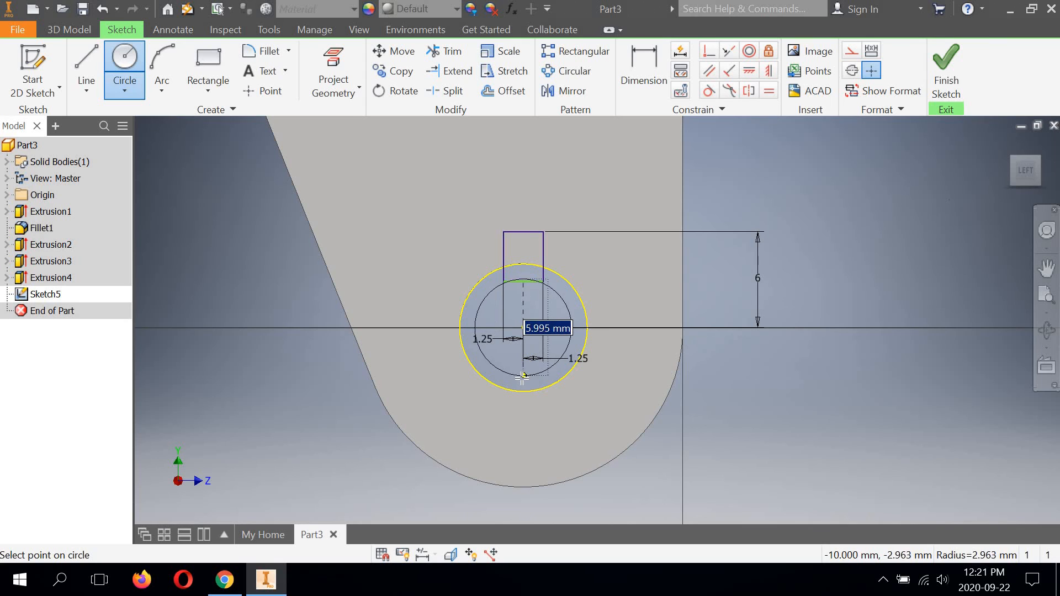
click(523, 378)
click(709, 90)
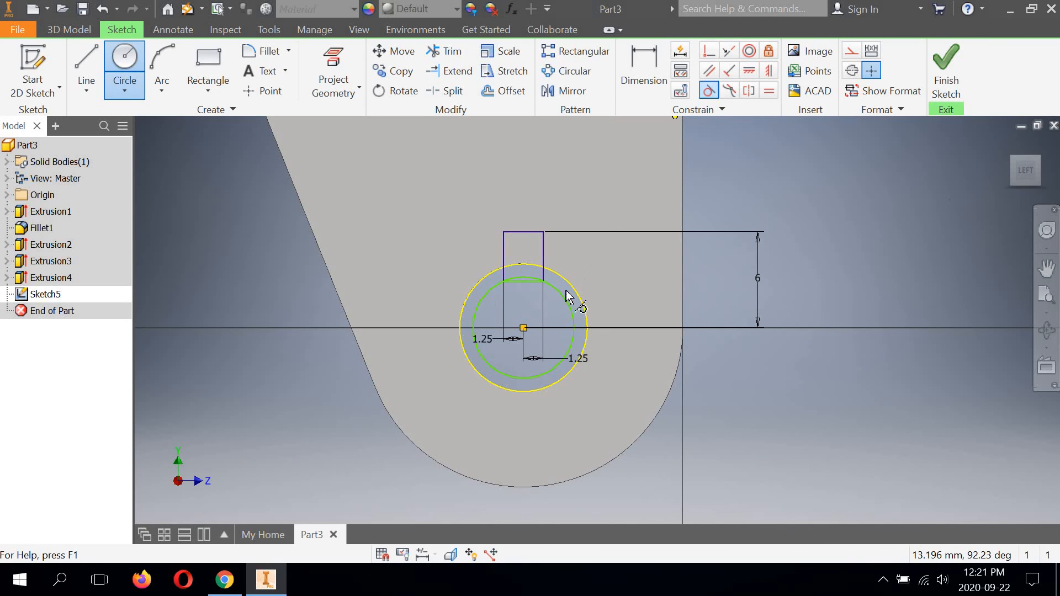
click(568, 294)
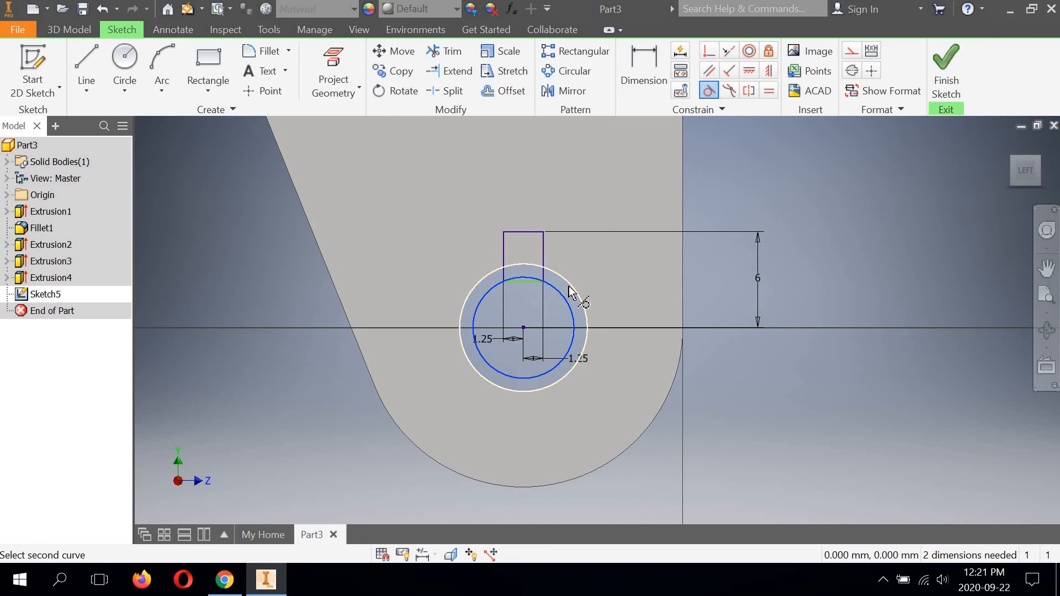
click(581, 297)
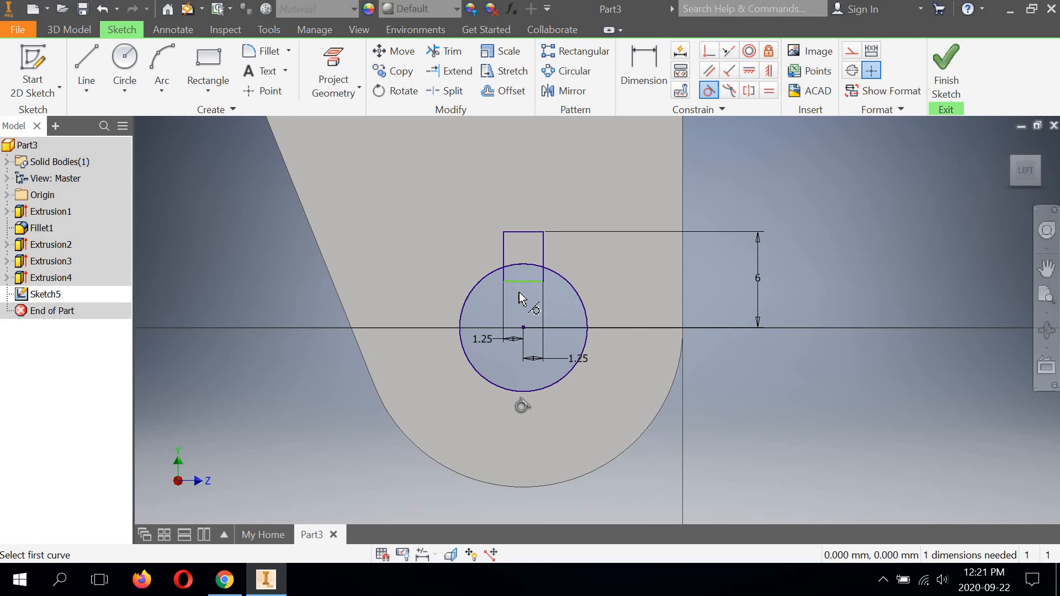
Step: Trim the parts of the rectangle that lie inside the circle, leaving only the notch outline above the hole
click(452, 58)
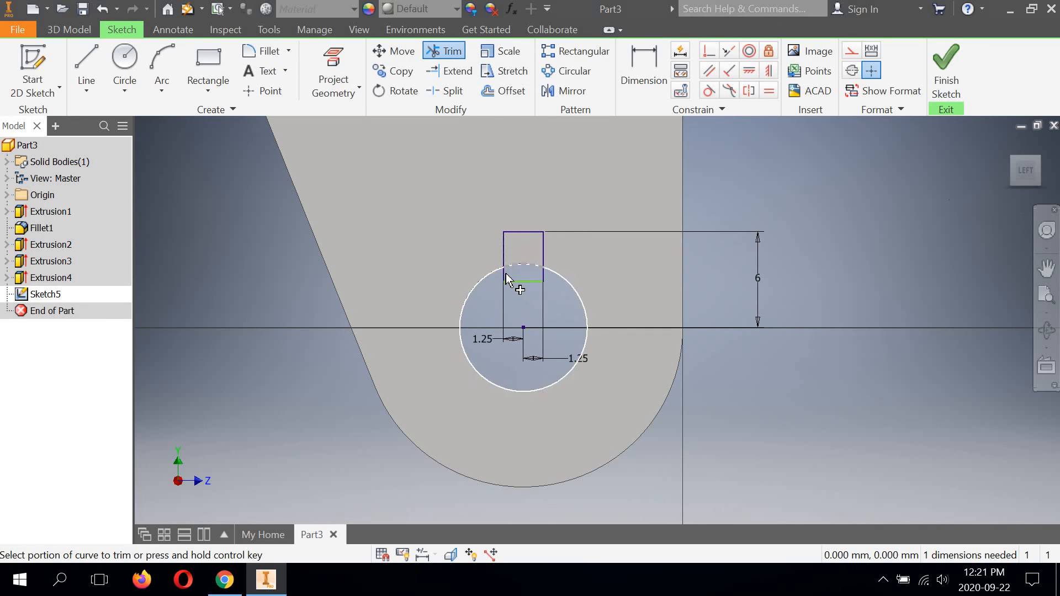
click(506, 274)
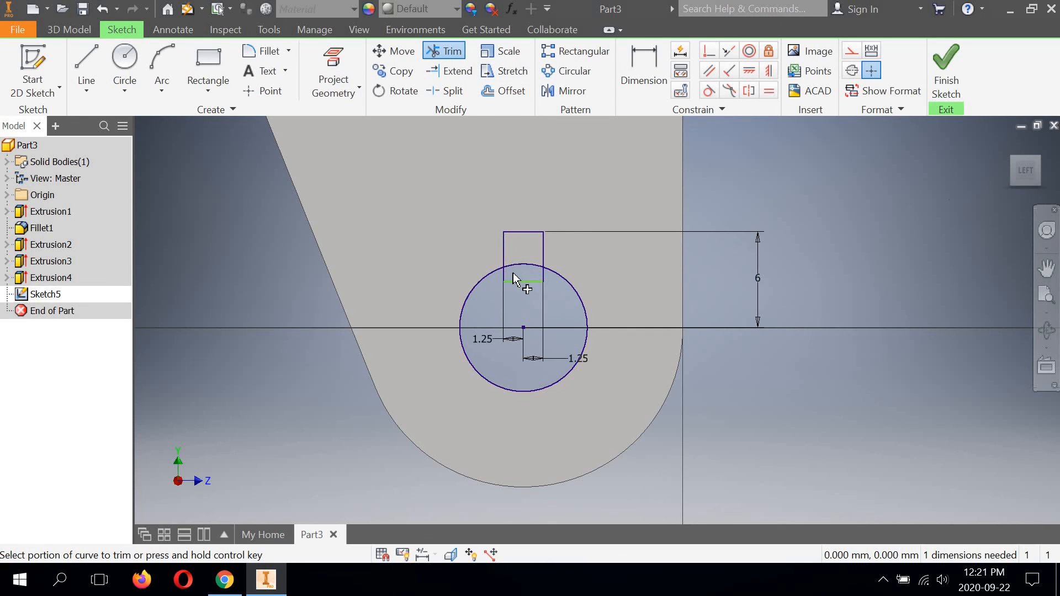
click(545, 280)
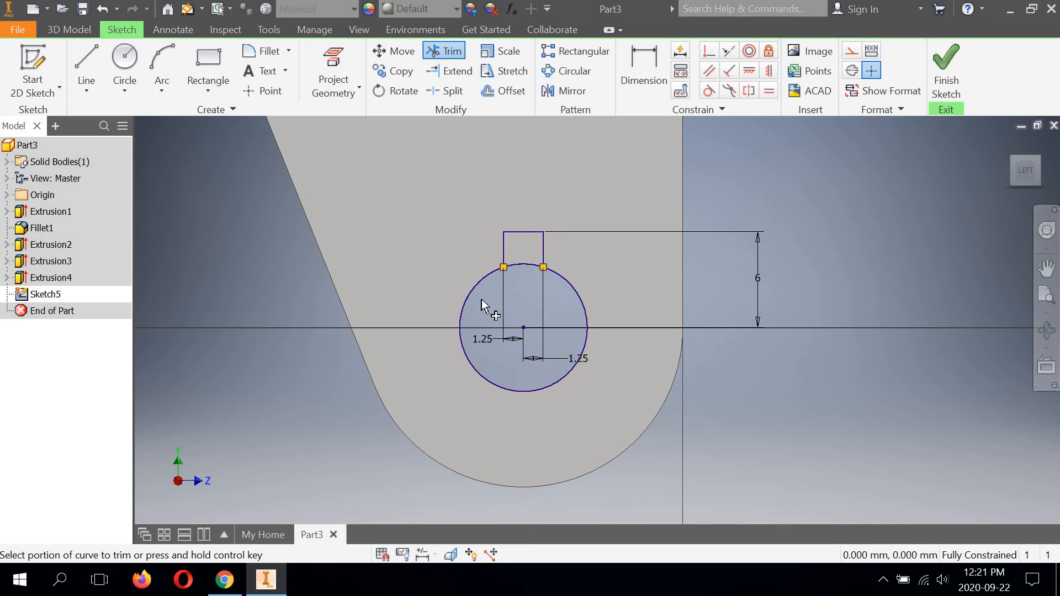
scroll(530, 243, up, 5)
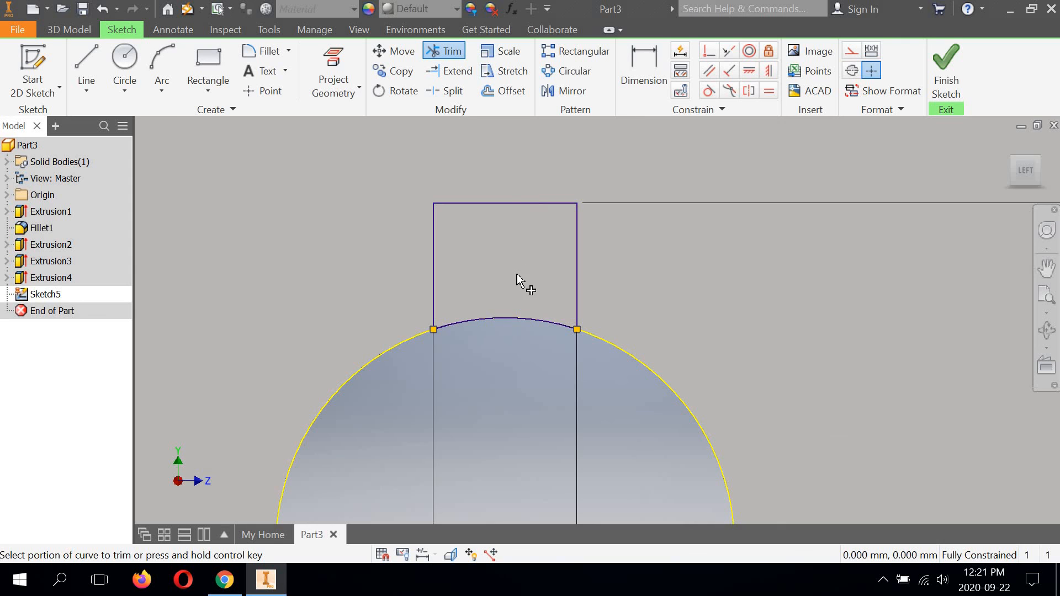
scroll(525, 279, down, 5)
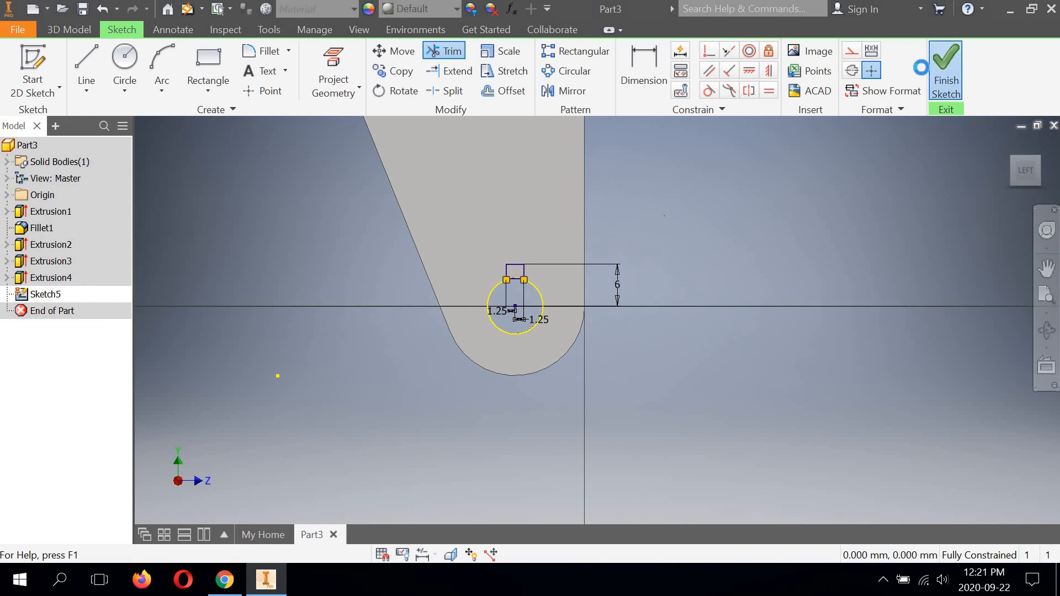
Step: Finish the sketch and cut the notch profile above the axle hole inward through the near leg with the To Next extent
click(931, 67)
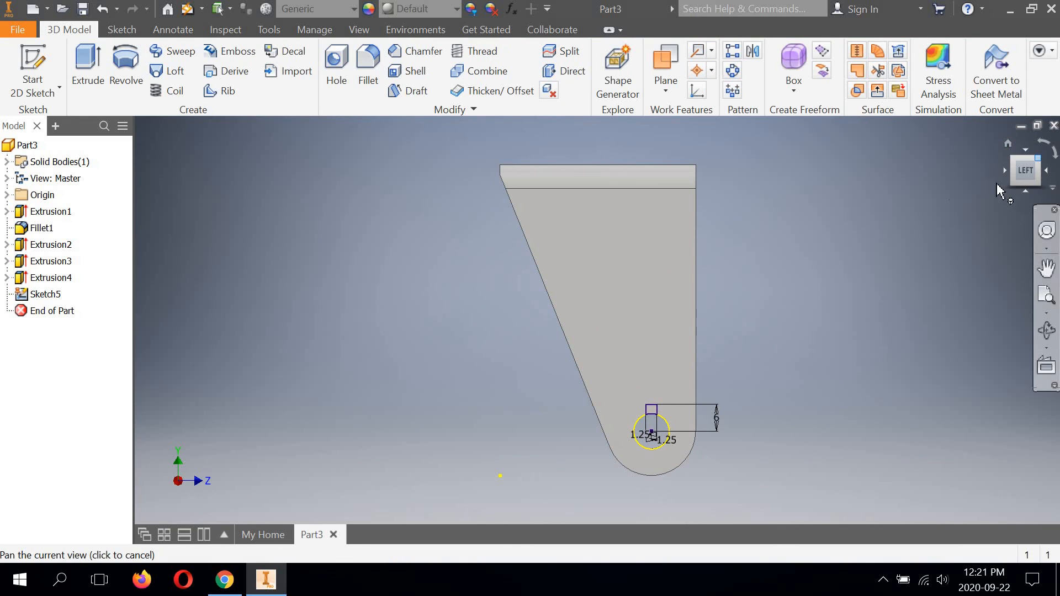
middle_drag(763, 387, 728, 295)
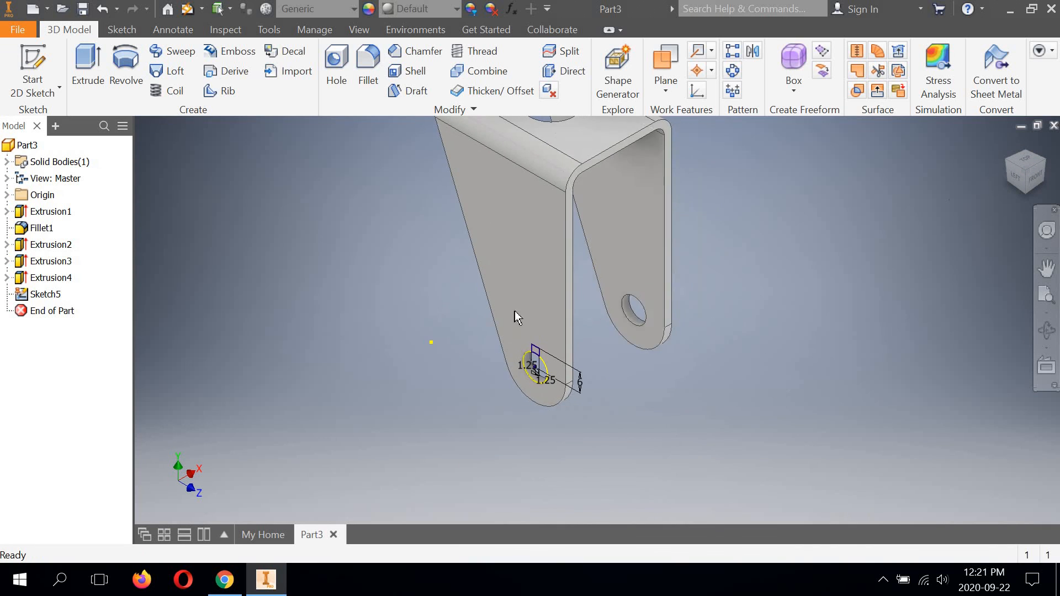
scroll(515, 310, up, 3)
click(88, 71)
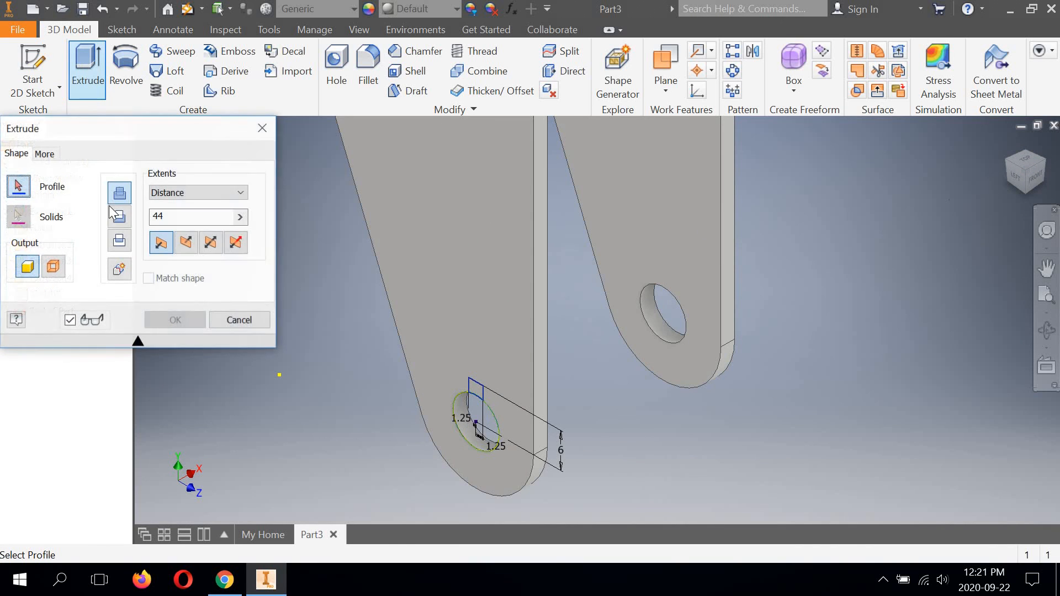
click(474, 394)
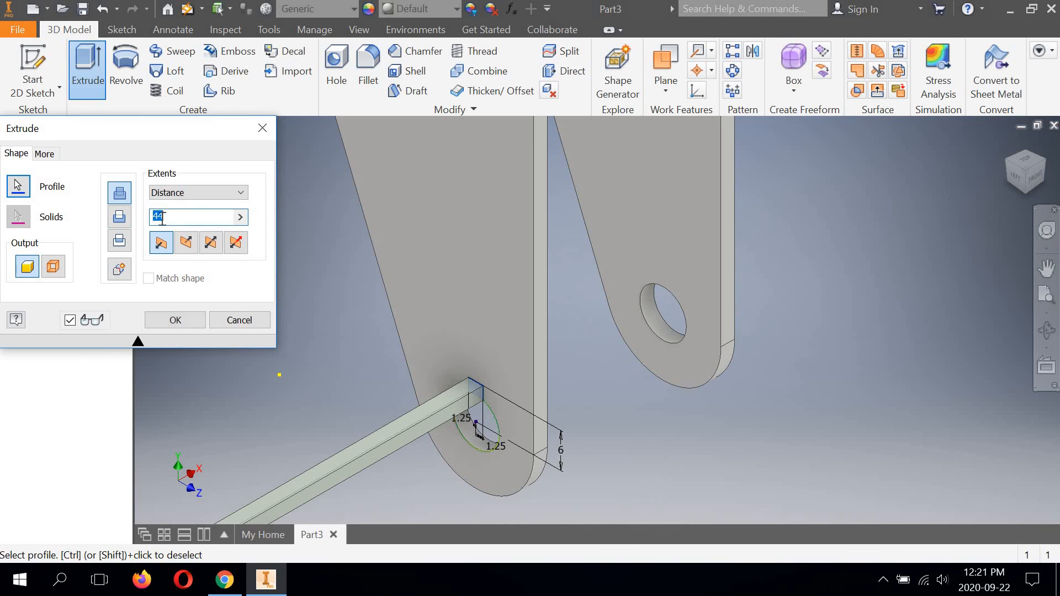
click(121, 218)
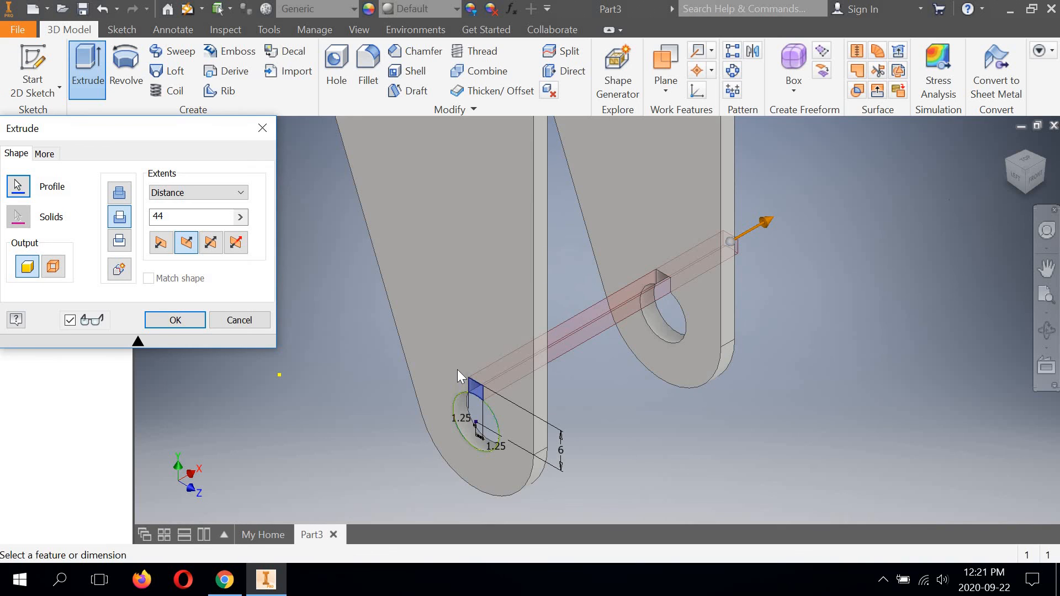
click(238, 192)
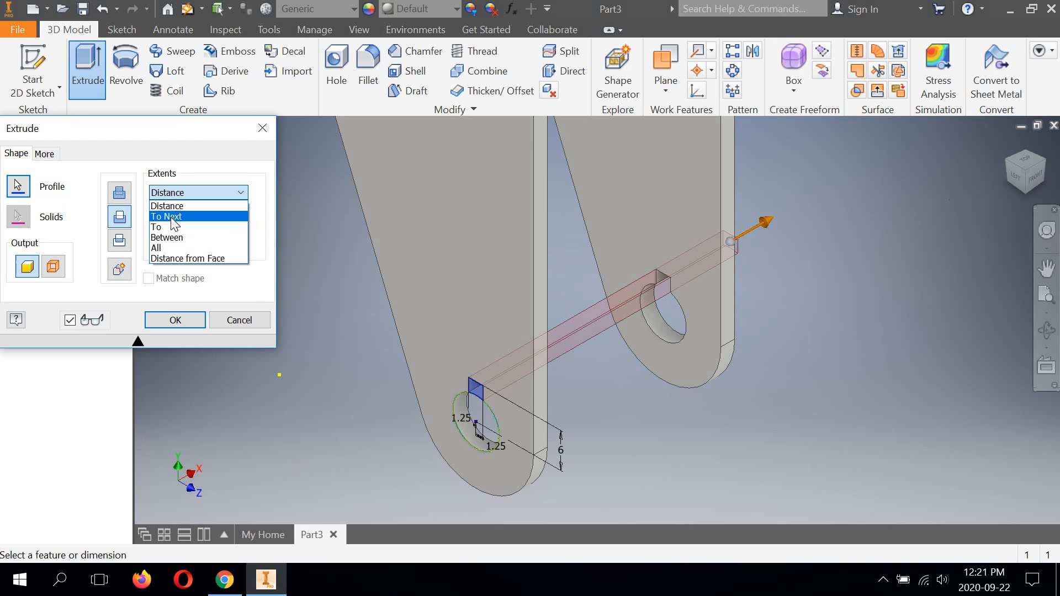
click(174, 217)
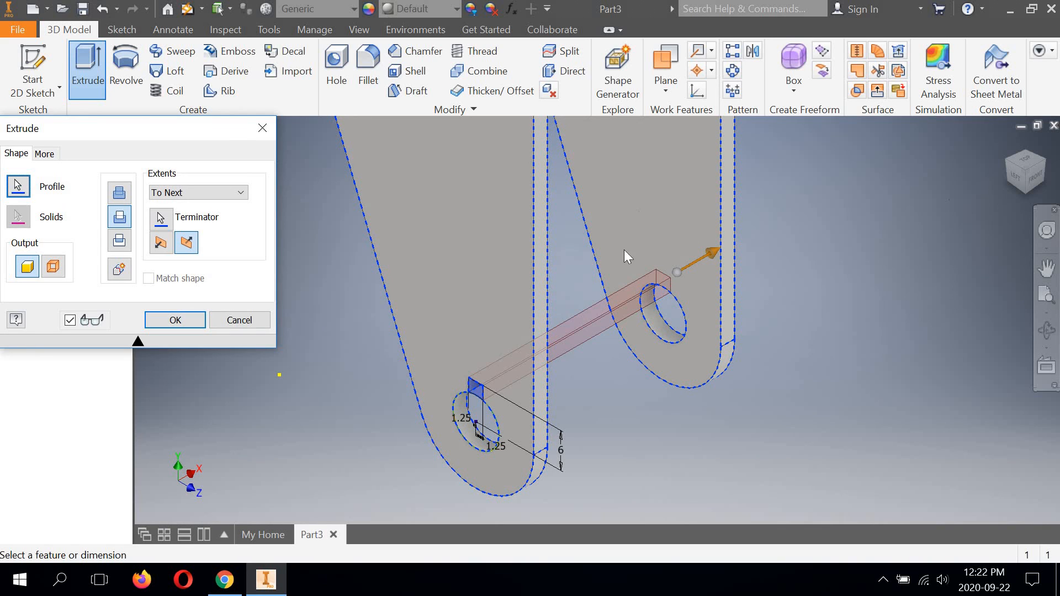
click(186, 318)
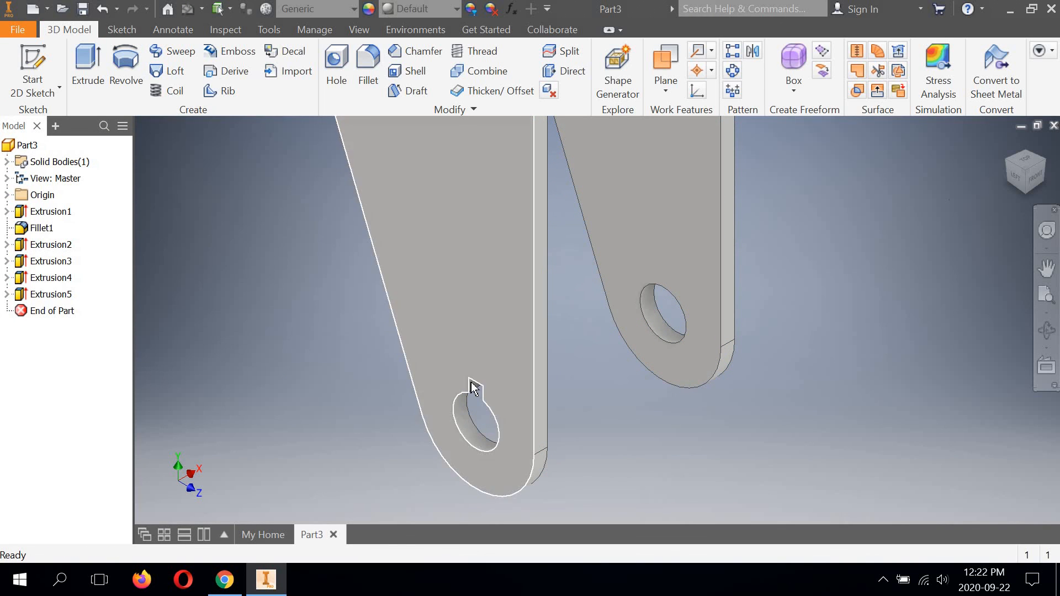
Step: Examine the whole bracket from its front-right side, checking the notch and the axle holes in both legs
click(1047, 331)
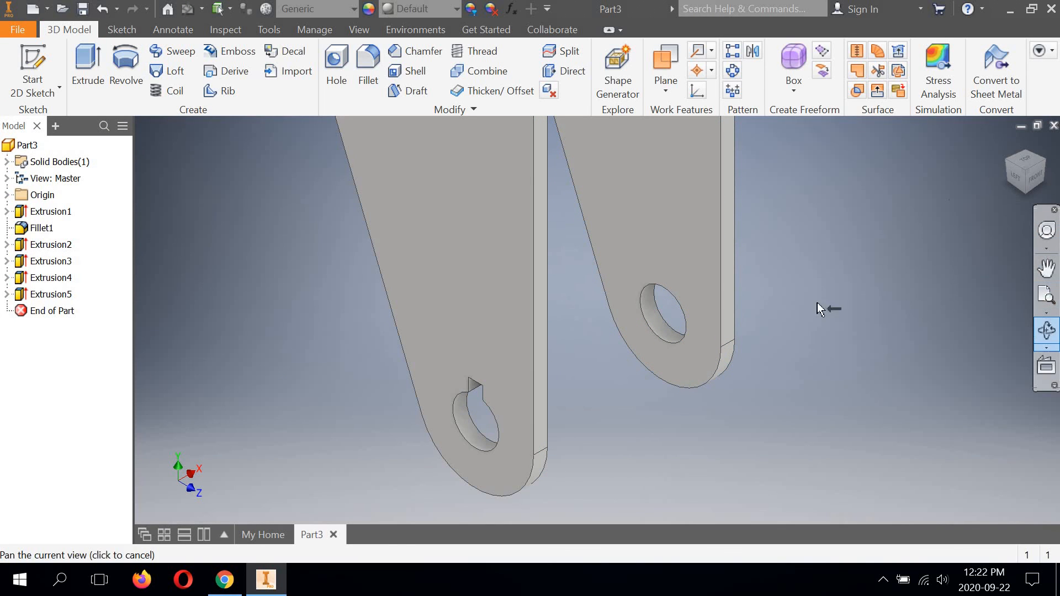
scroll(709, 288, down, 4)
scroll(685, 285, up, 8)
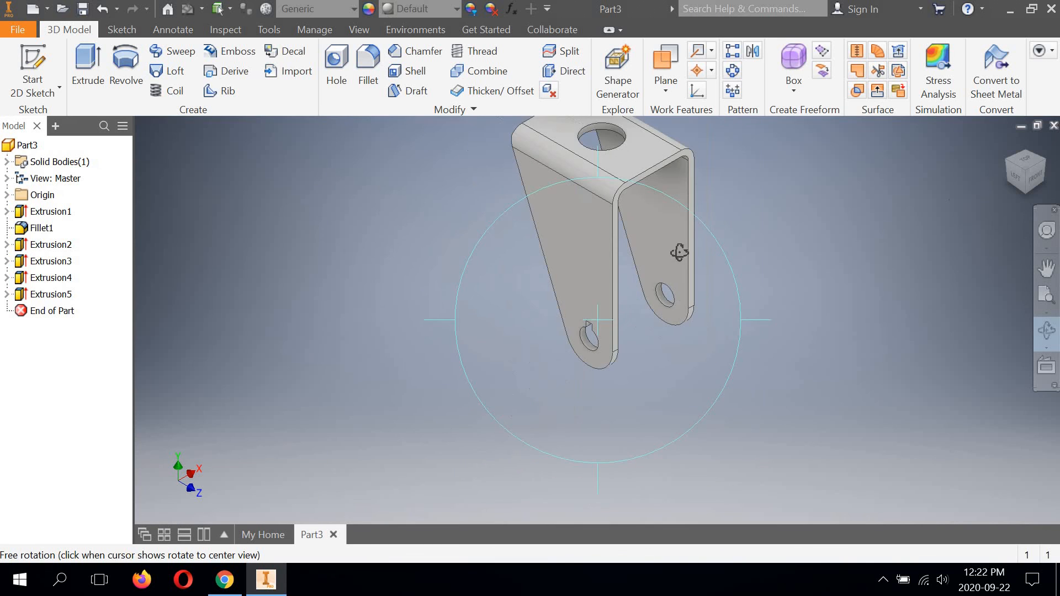
drag(680, 253, 876, 177)
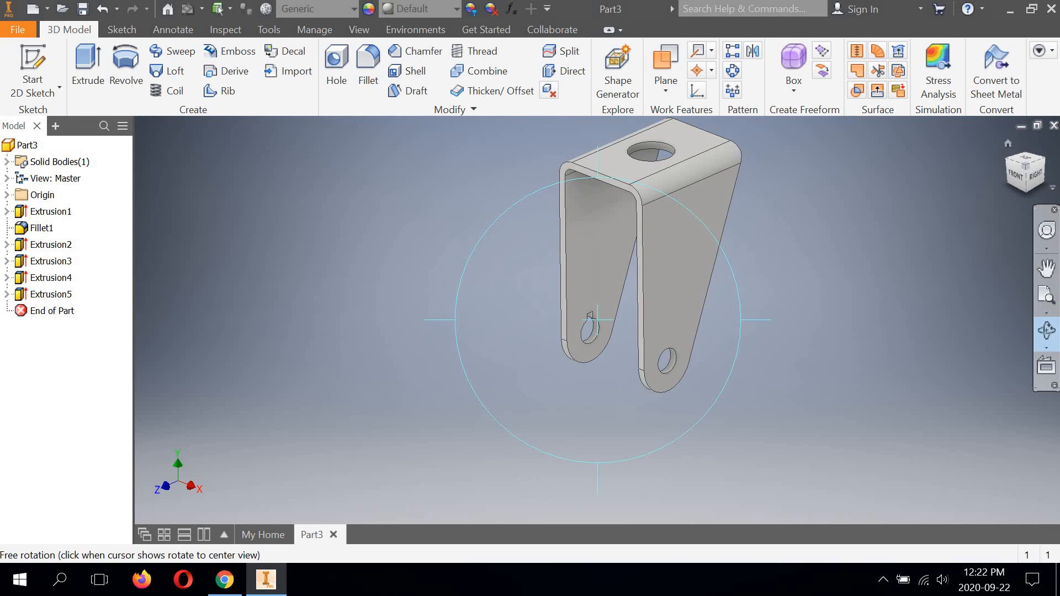
key(Escape)
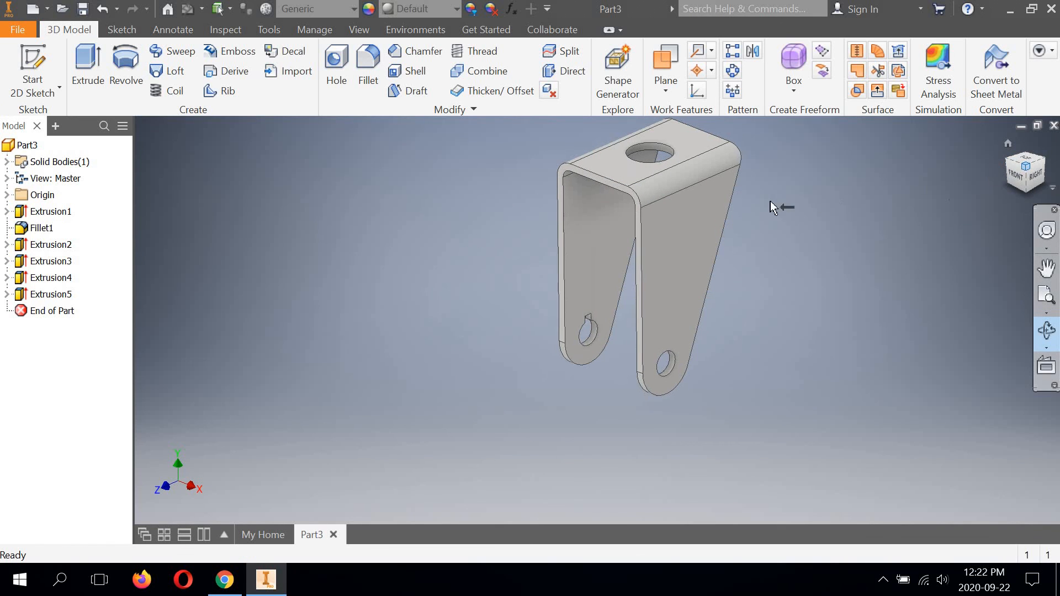
drag(773, 207, 812, 161)
right_click(813, 160)
click(810, 157)
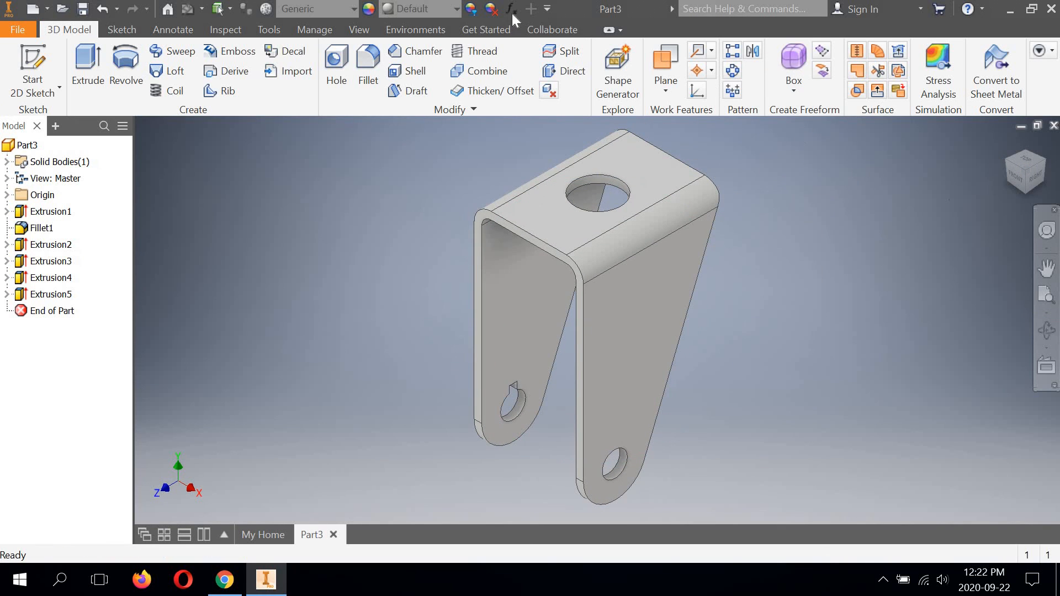
Step: Set the bracket's appearance to Steel from the Inventor Material Library
click(456, 12)
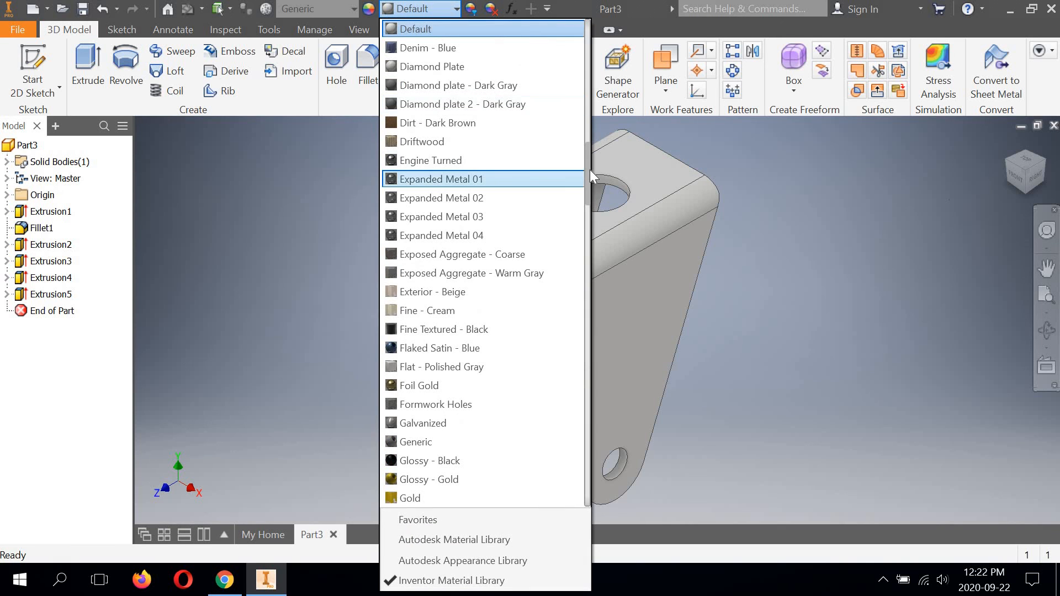
drag(590, 172, 587, 427)
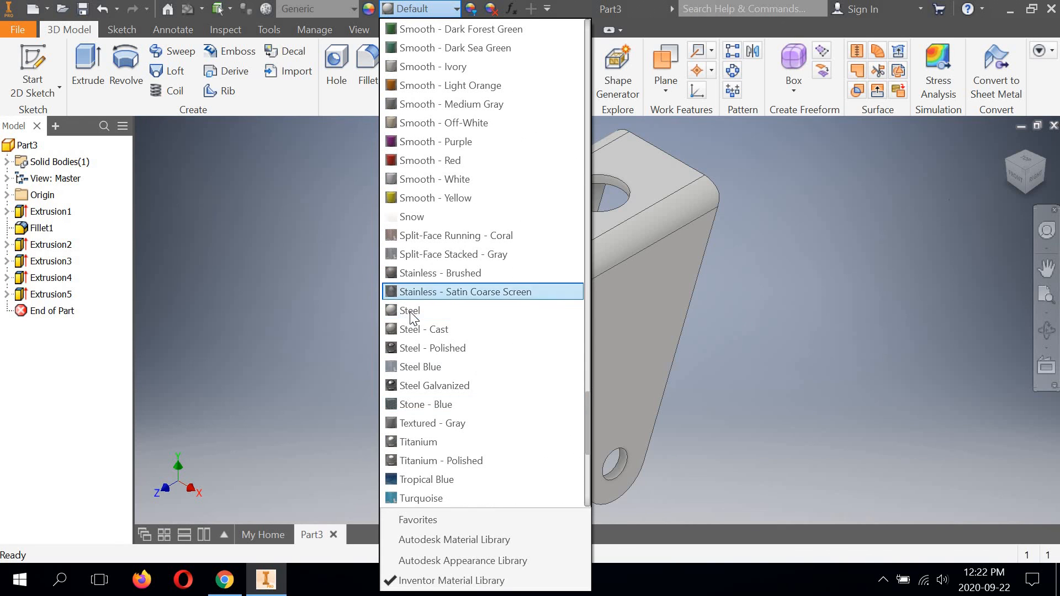
click(410, 311)
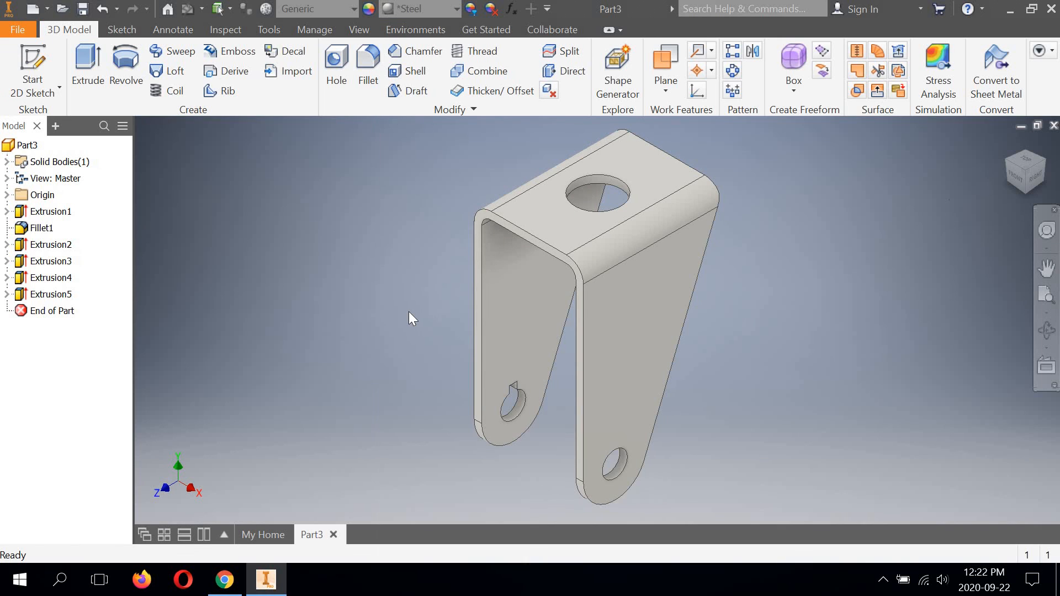
Step: Save the part as "PT 2 - BRACKET" in the "TDJ4M - Caster Assembly Lessons" folder
click(18, 29)
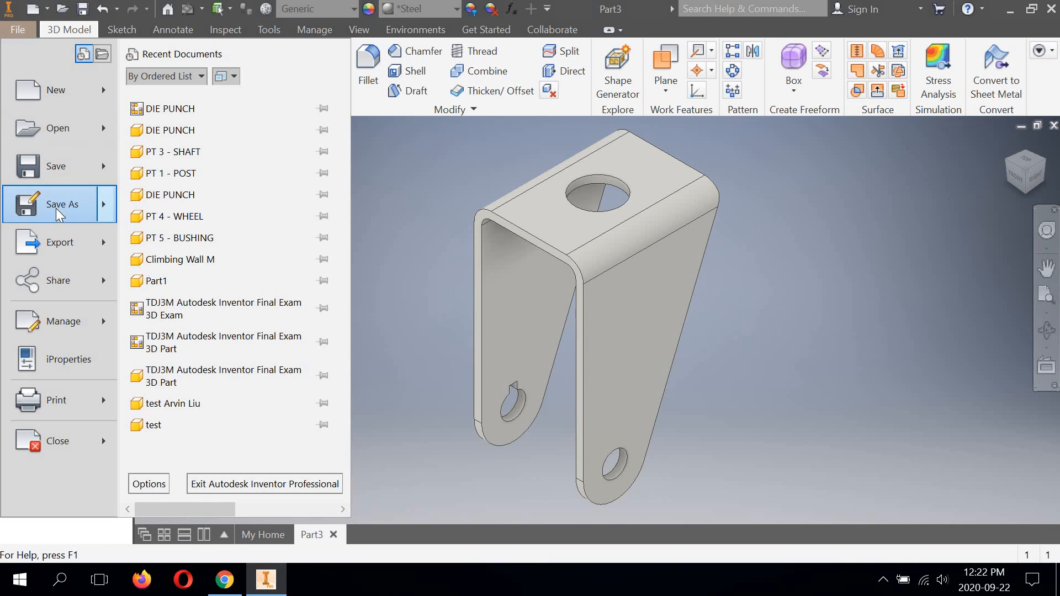
click(55, 206)
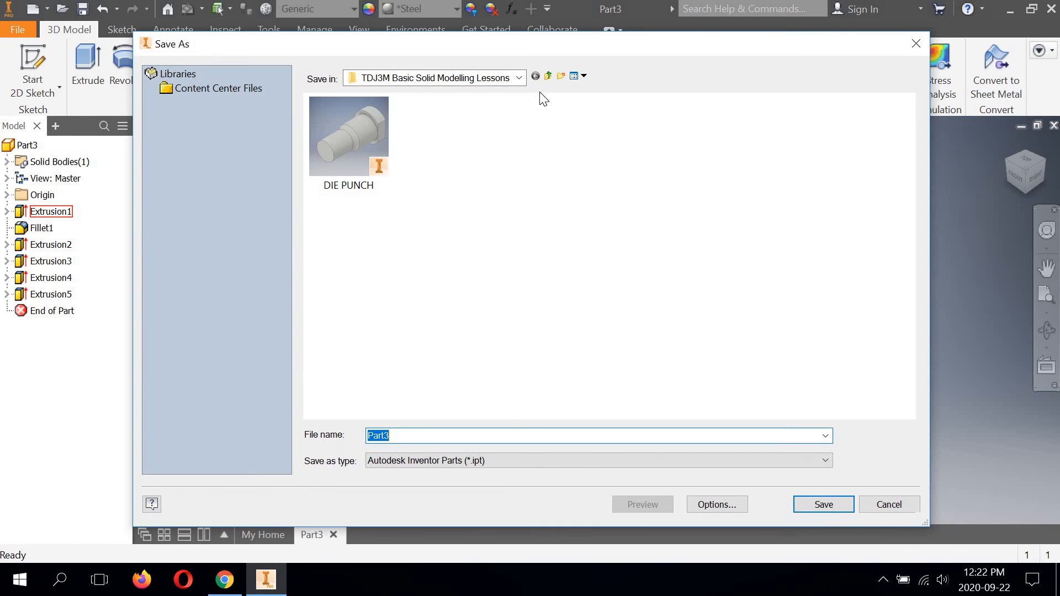
click(520, 77)
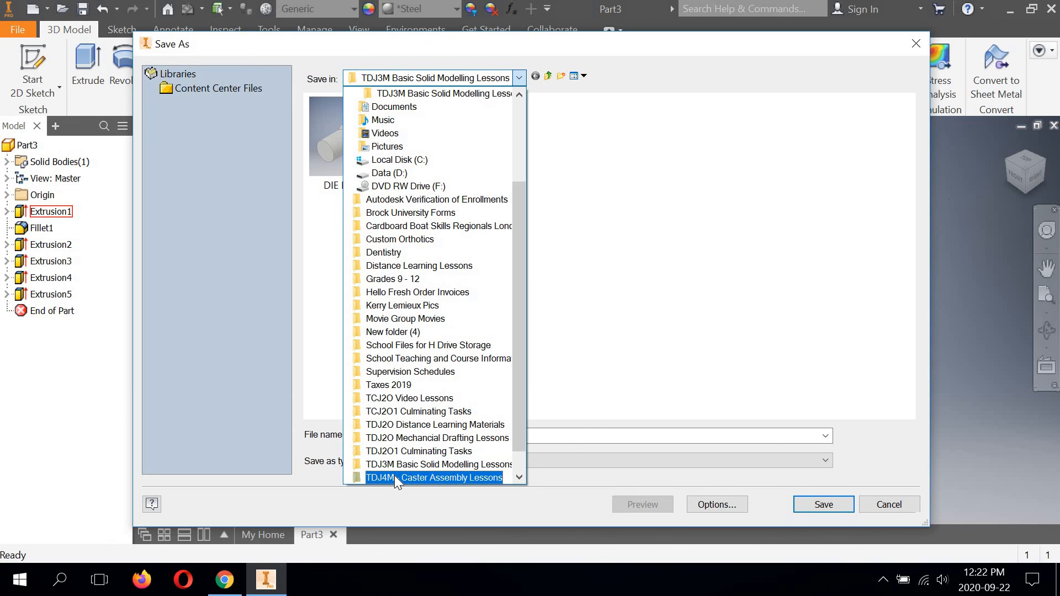
click(394, 476)
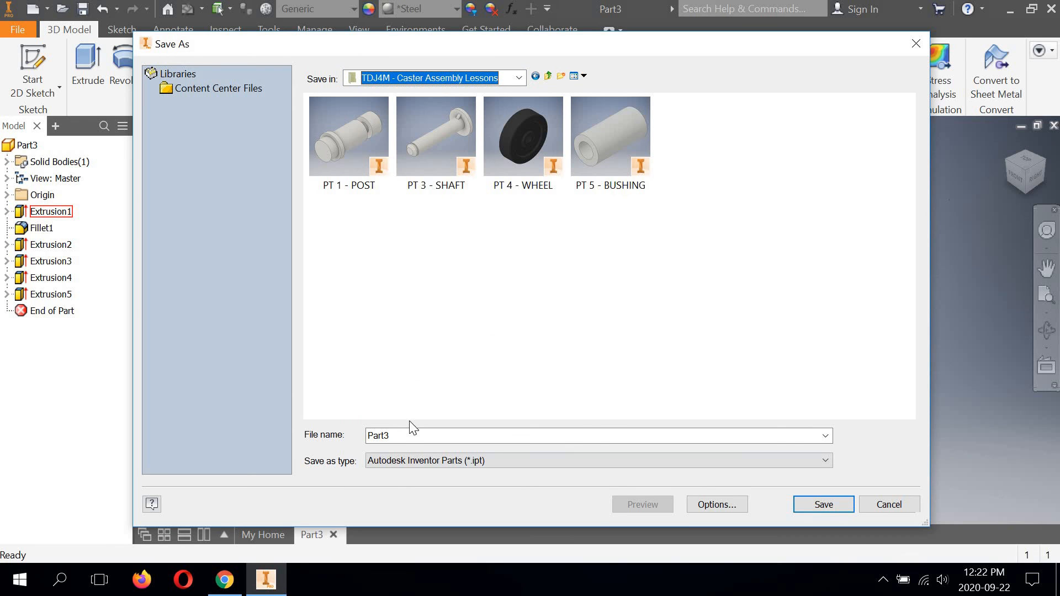
double_click(397, 435)
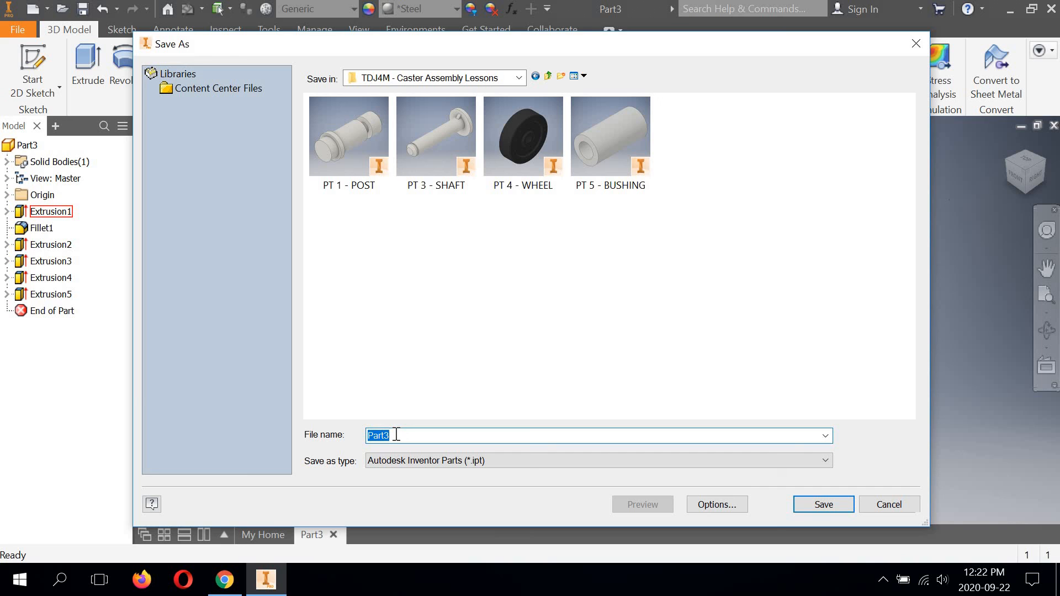
text(PT)
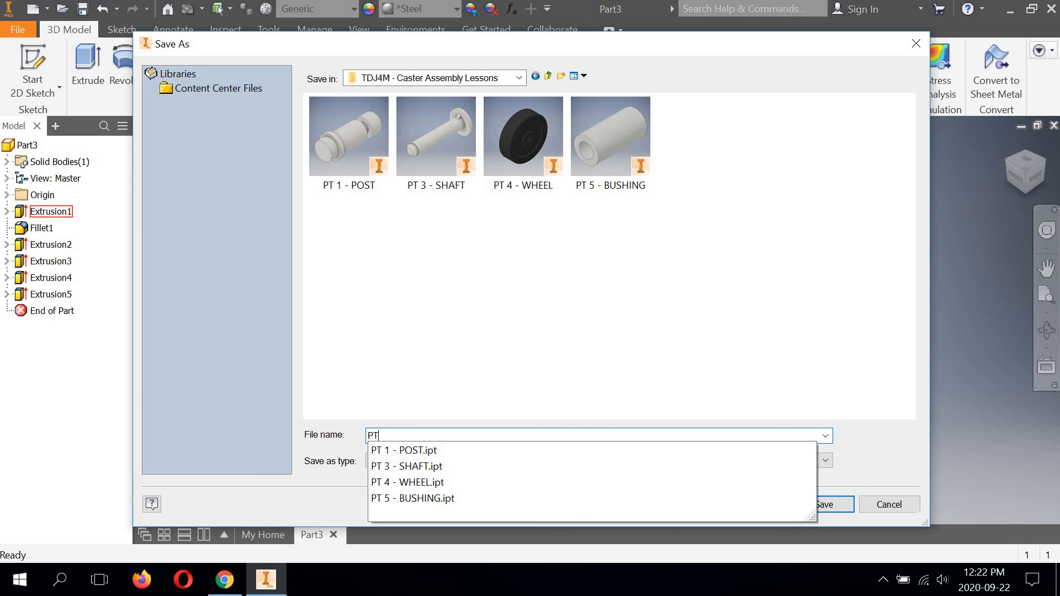
text( 2)
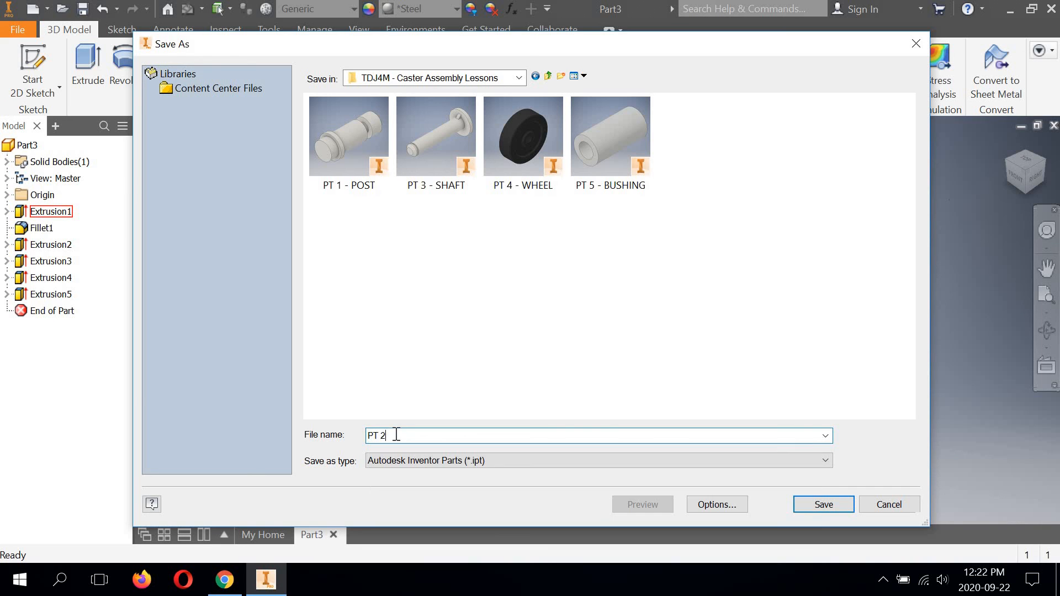
text( - BRACKET)
click(831, 501)
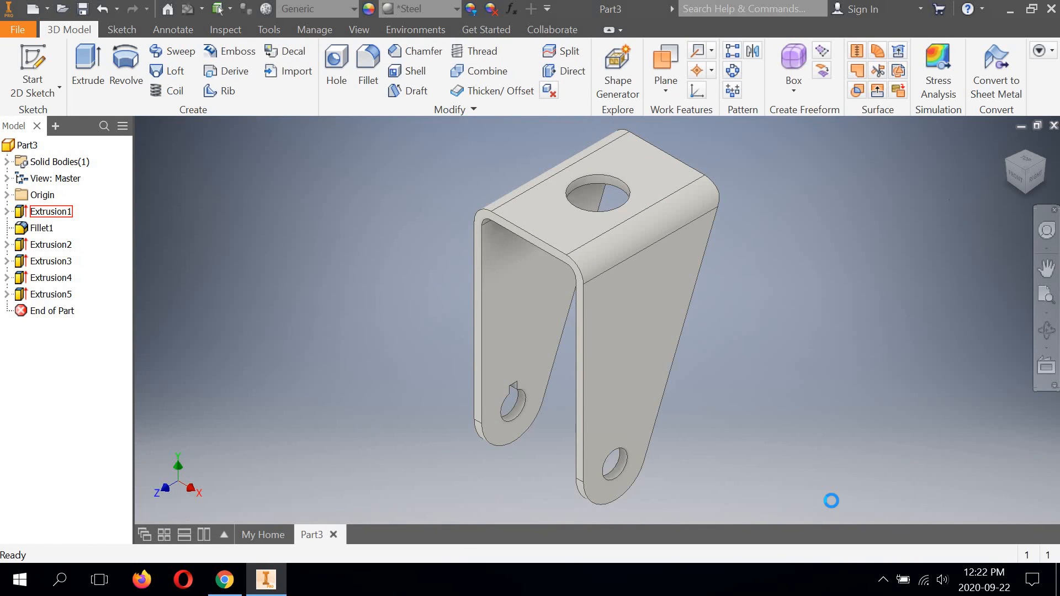